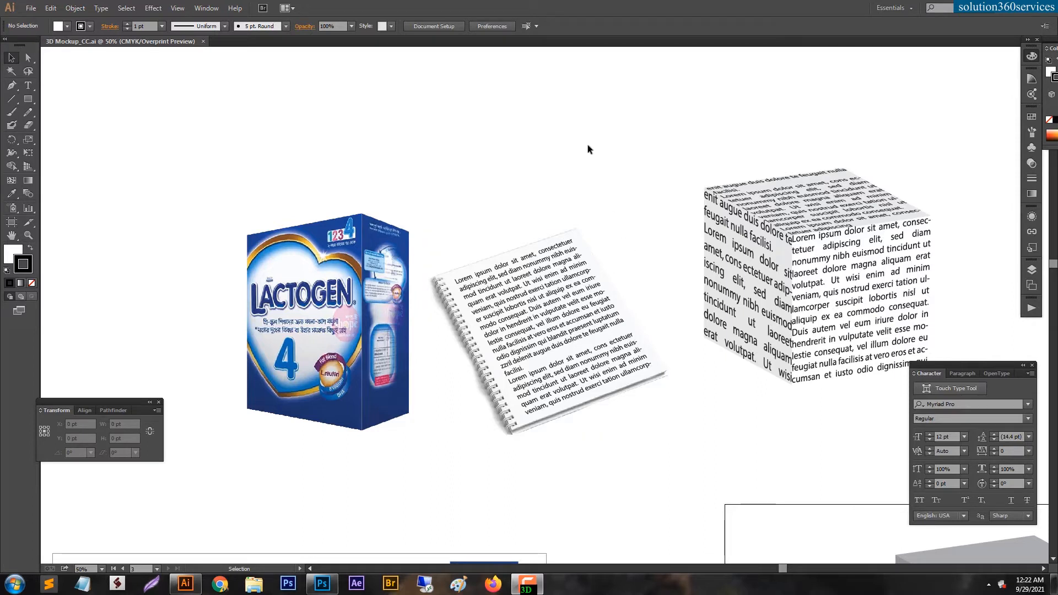
- Examine the finished carton, notebook and cube mockups, checking each warped face, and look at the blank box in Photoshop
click(495, 219)
key(space)
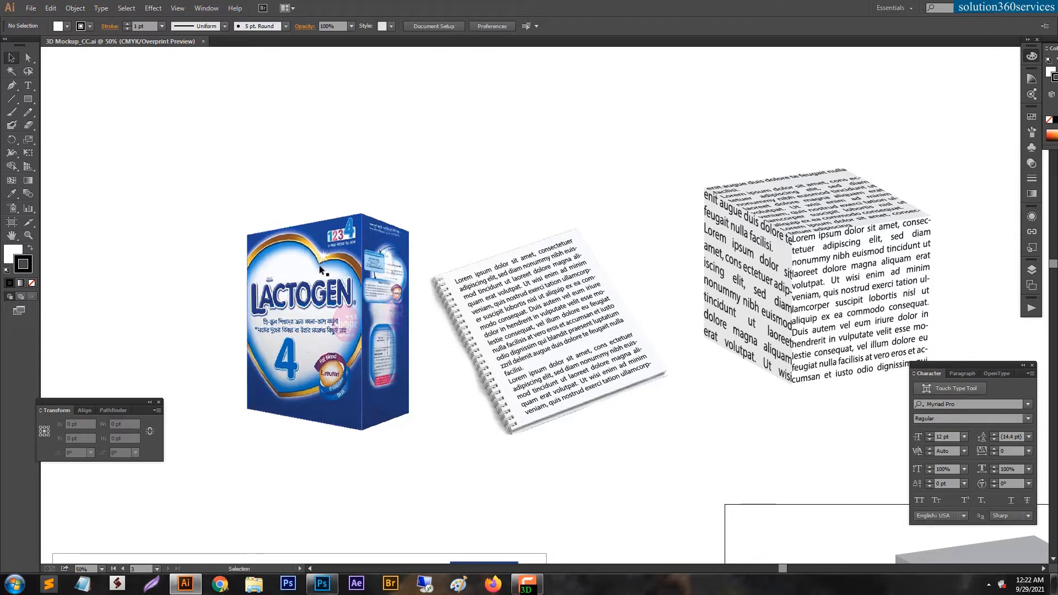
click(339, 250)
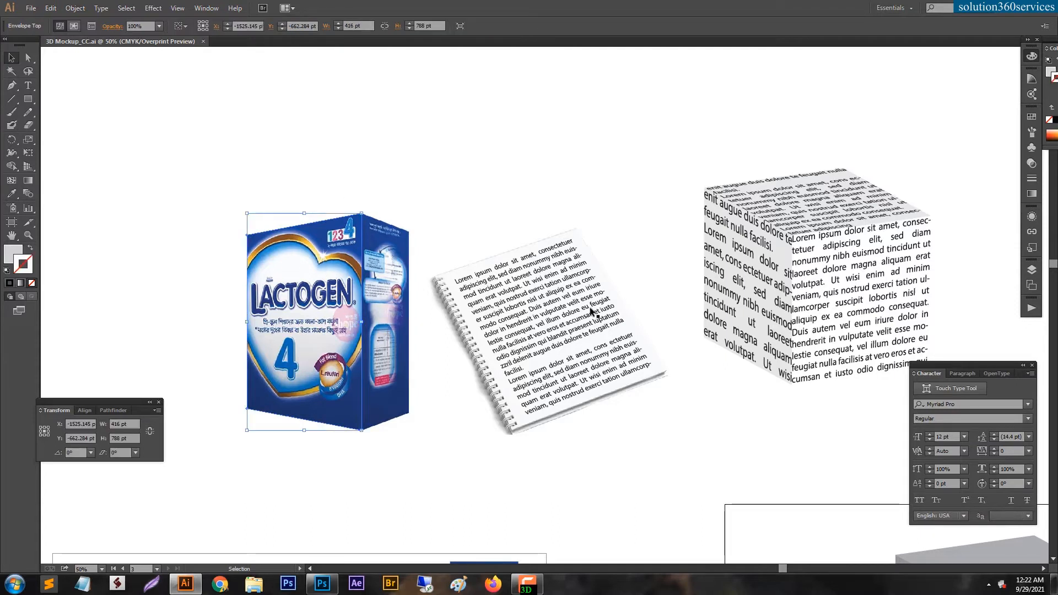
click(537, 302)
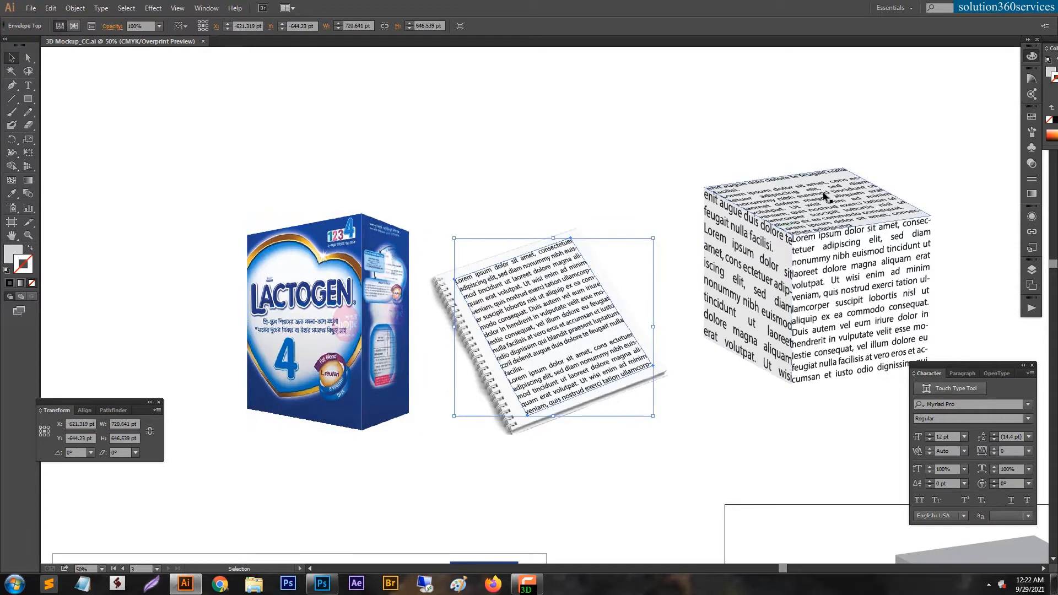
click(775, 213)
click(722, 287)
click(878, 304)
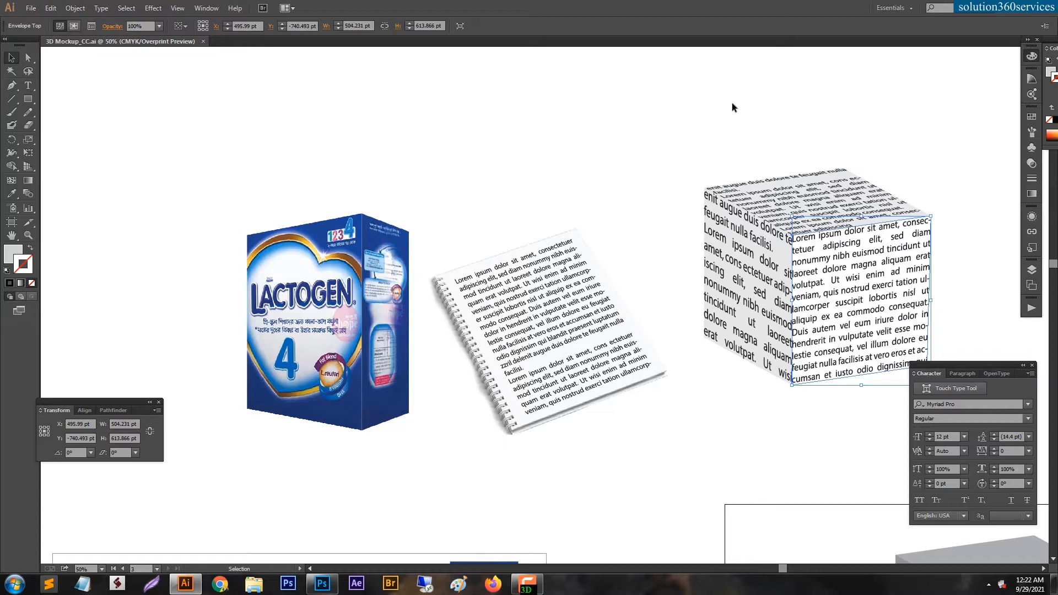
click(321, 584)
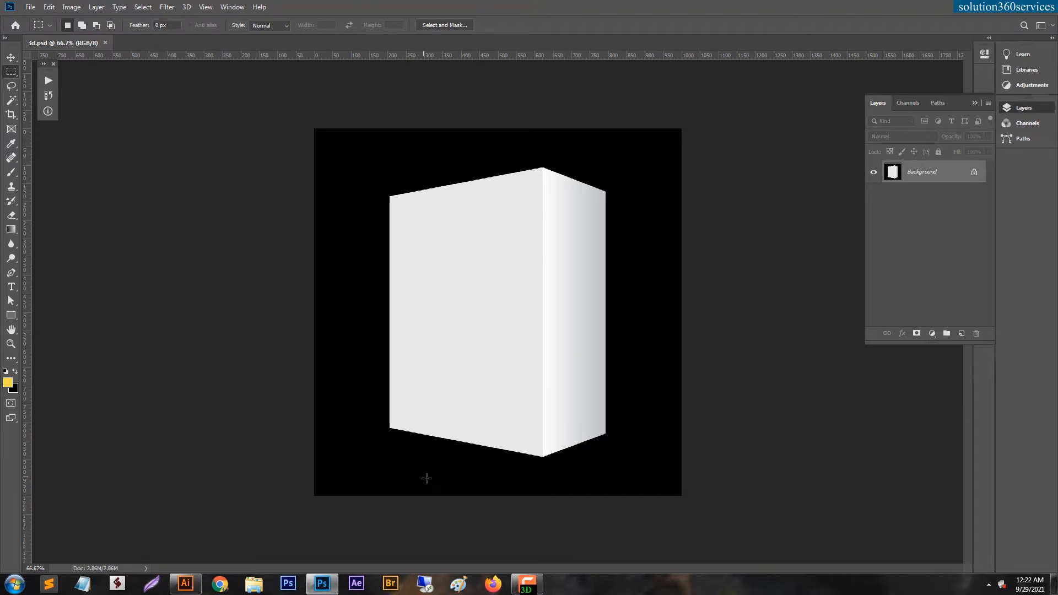
- Copy the flat Lactogen front artwork from Illustrator and paste it into the 3d.psd document in Photoshop
click(186, 584)
key(a)
key(space)
drag(454, 468, 490, 188)
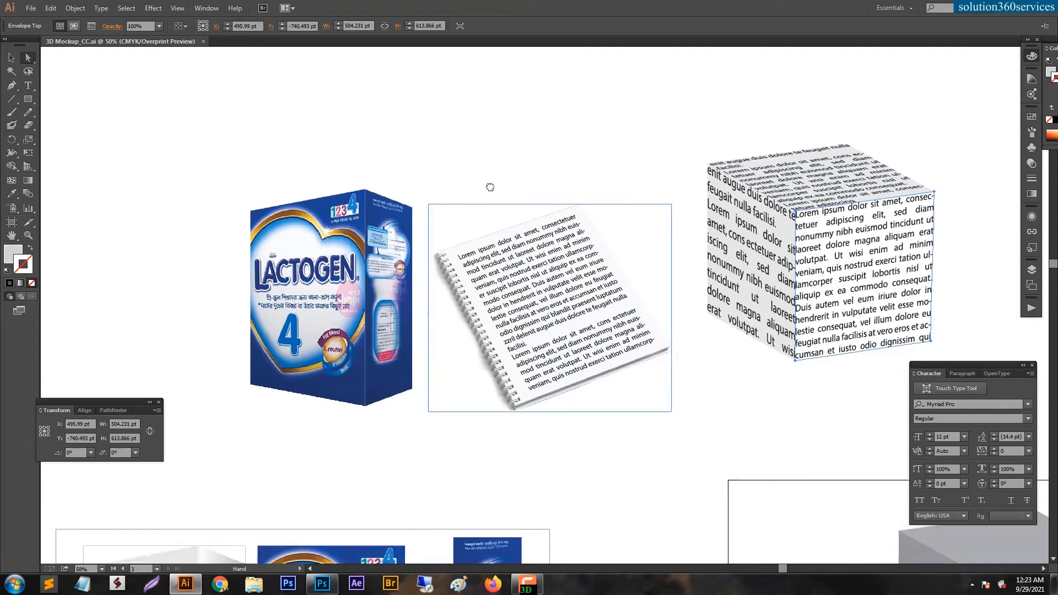
drag(485, 238, 485, 223)
click(398, 388)
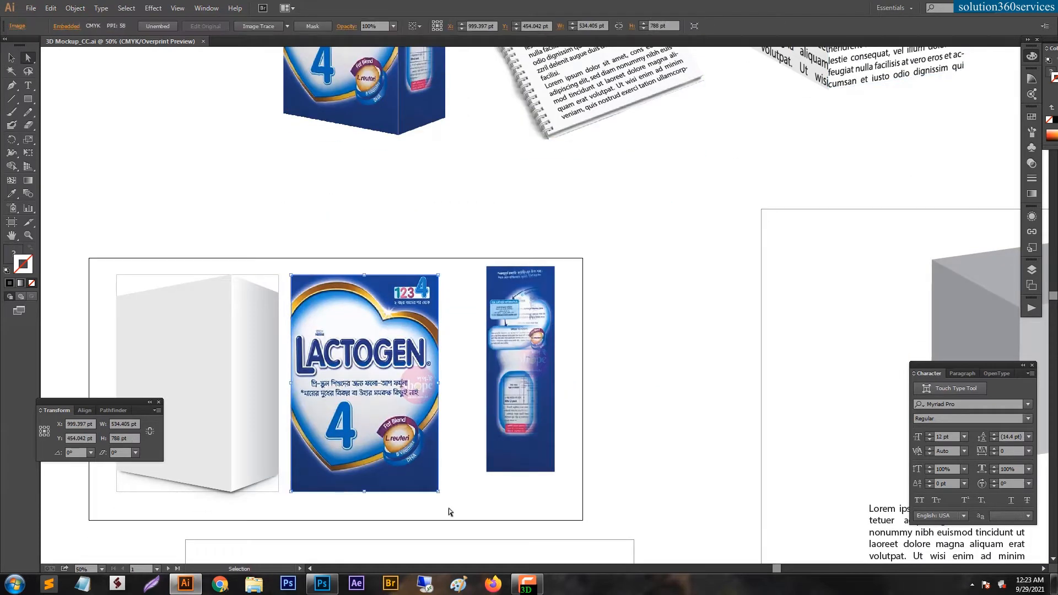
click(325, 585)
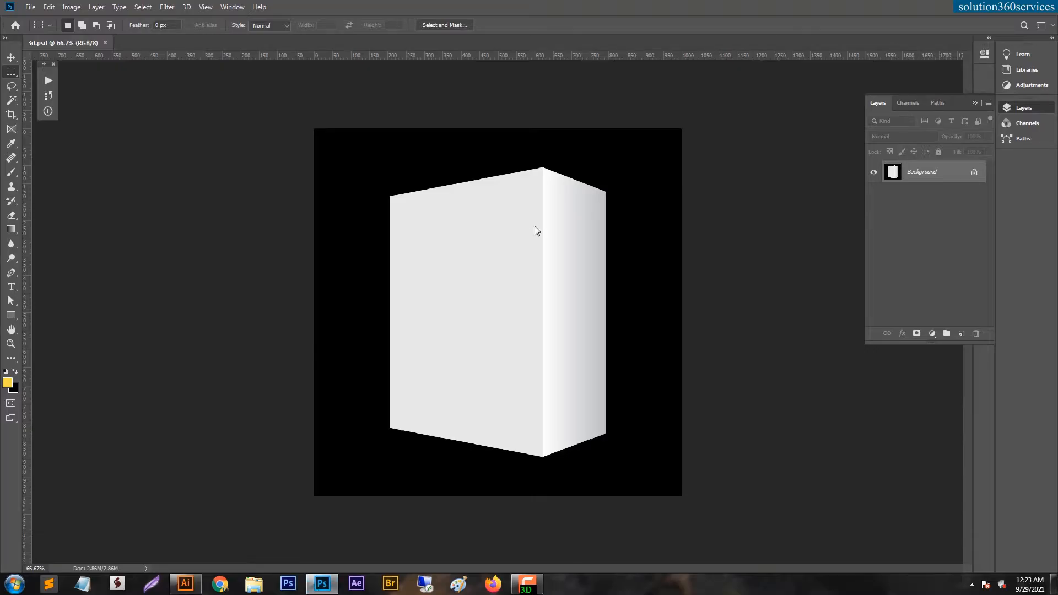
key(ctrl+v)
click(441, 132)
key(Return)
key(m)
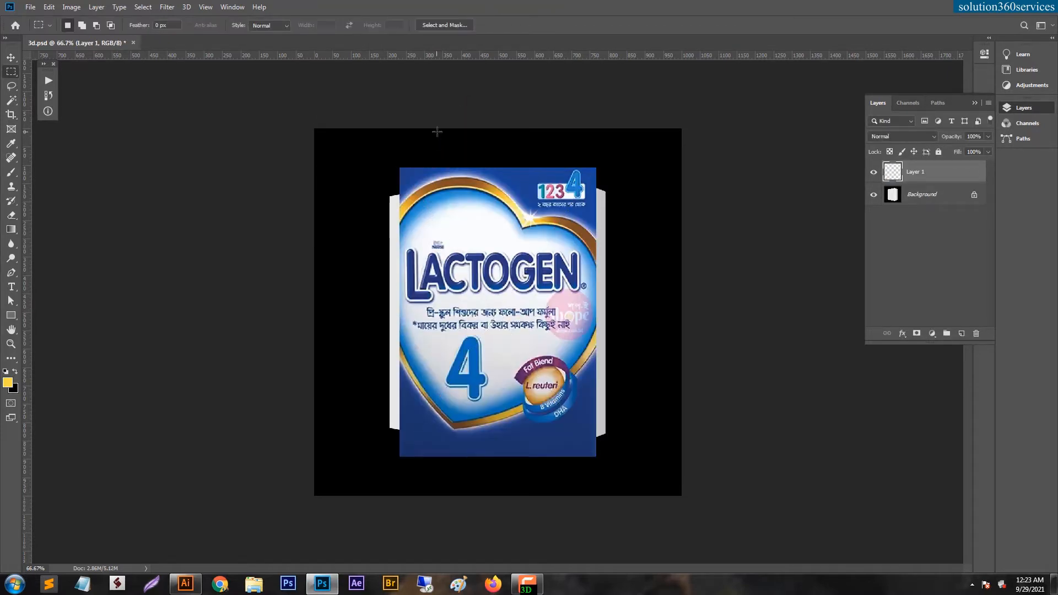
- Transform the pasted front artwork so its corners match the perspective of the white box's front face
key(ctrl+t)
drag(507, 220, 470, 218)
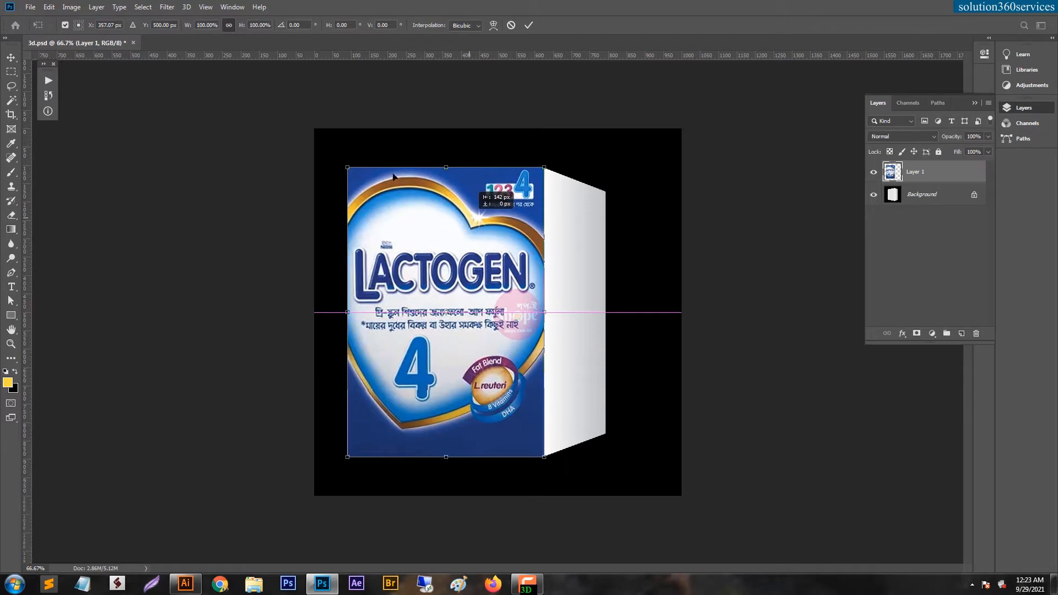
drag(347, 168, 394, 210)
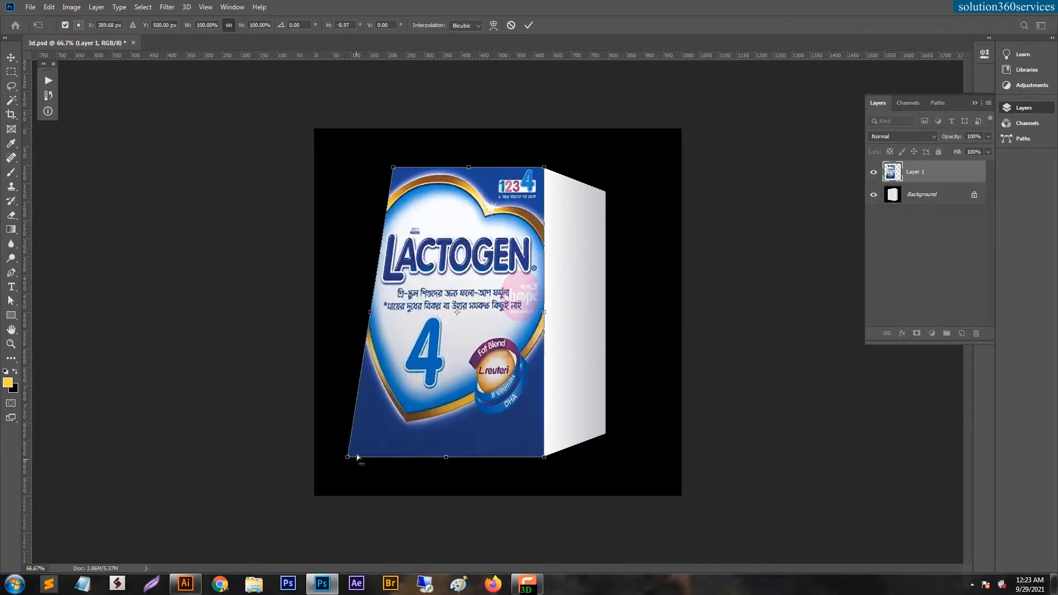
drag(348, 458, 387, 431)
drag(395, 170, 391, 200)
key(Return)
key(m)
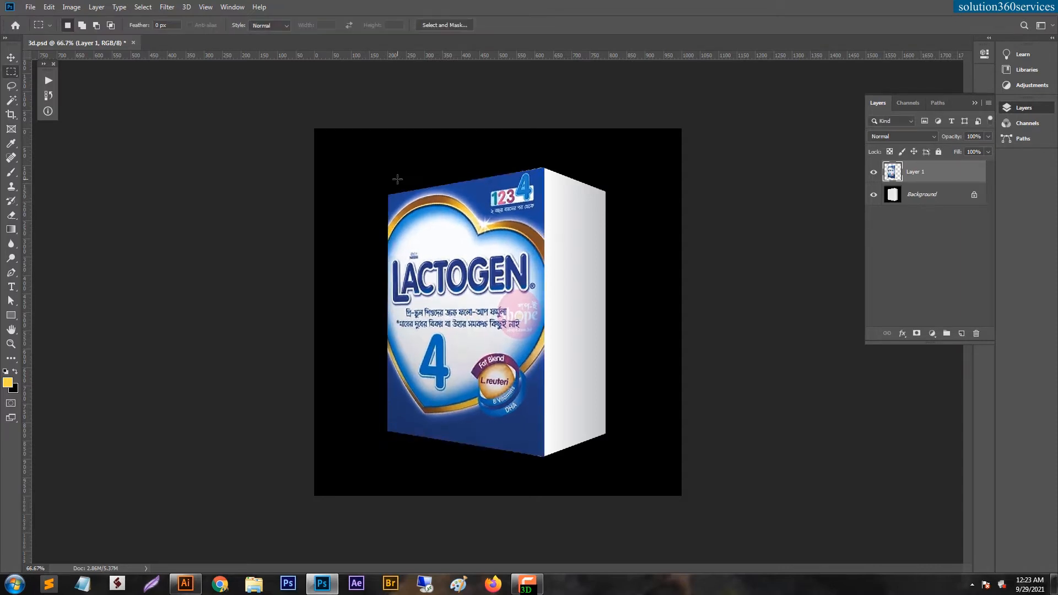
- Copy the narrow side-panel artwork from Illustrator and paste it into the Photoshop box document
click(198, 586)
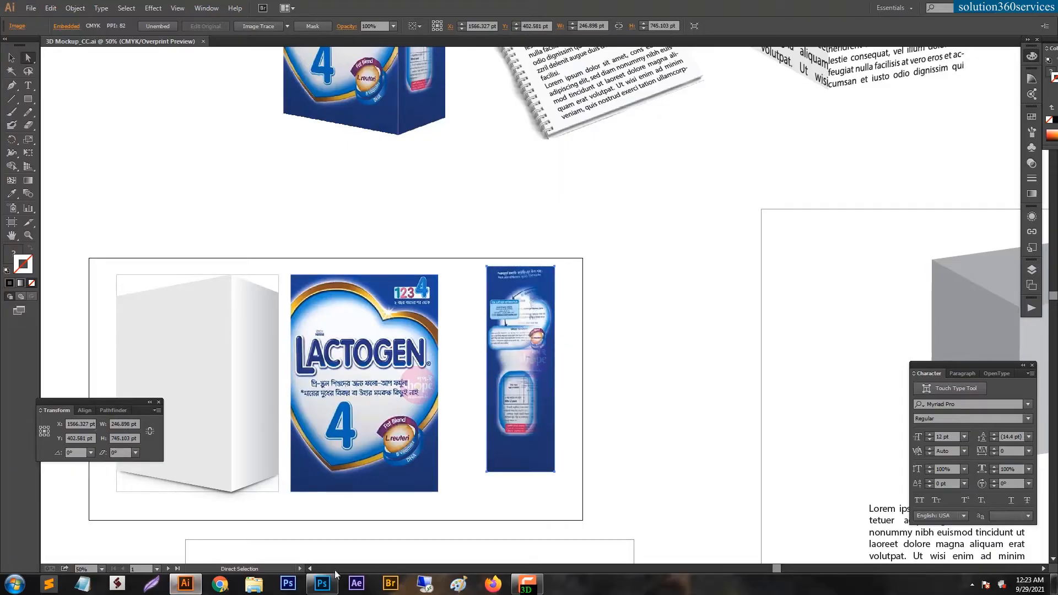
click(322, 585)
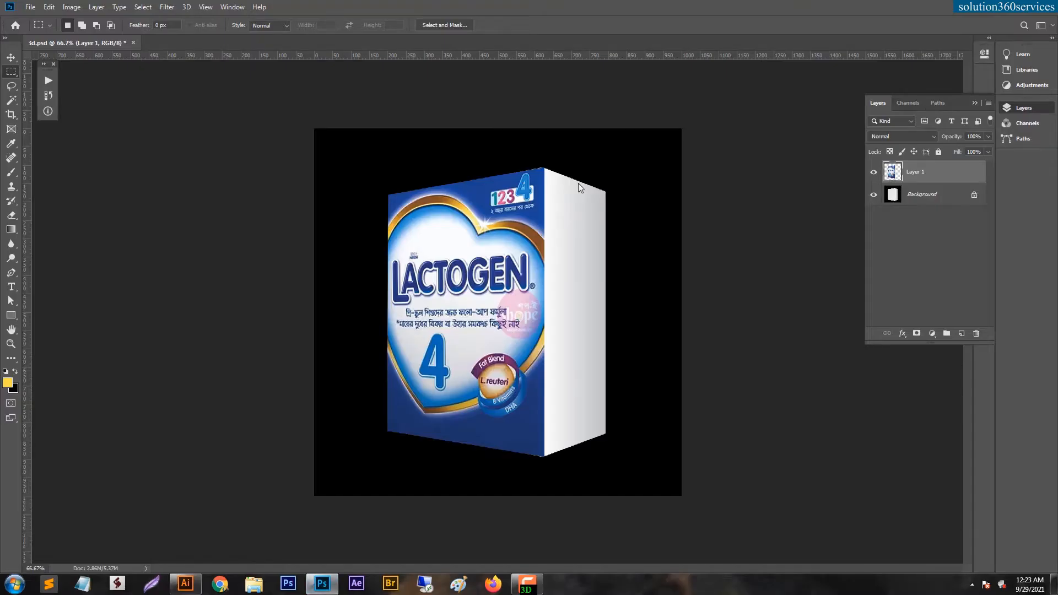
key(ctrl+v)
click(441, 131)
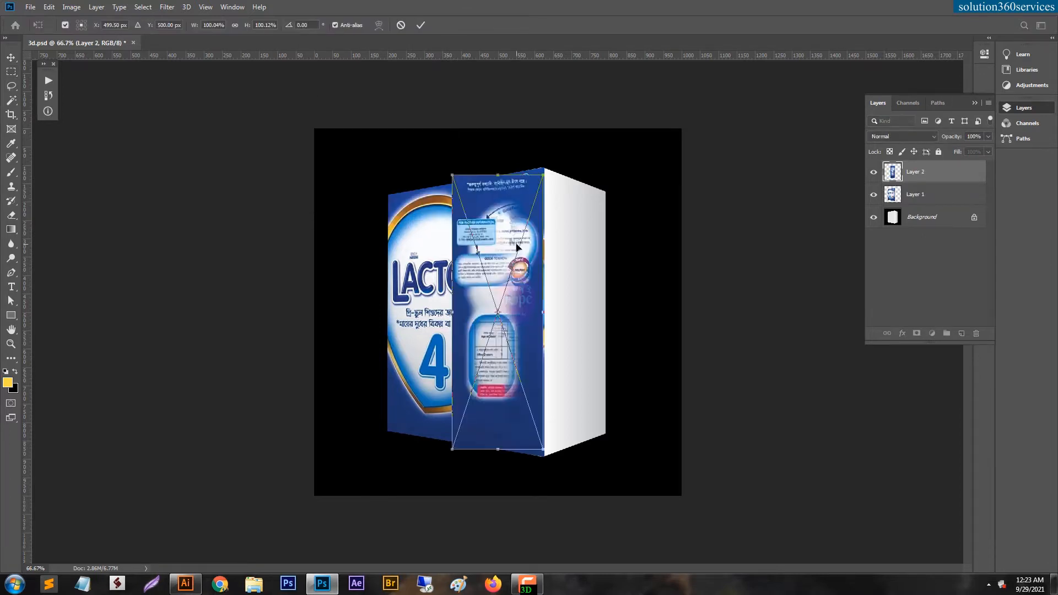
key(Return)
- Move the side-panel artwork beside the front and distort its corners to fit the box's shaded side face
key(ctrl+t)
drag(547, 225, 606, 213)
drag(545, 443, 548, 460)
drag(636, 169, 605, 193)
drag(636, 446, 609, 435)
drag(605, 195, 608, 188)
key(Return)
key(m)
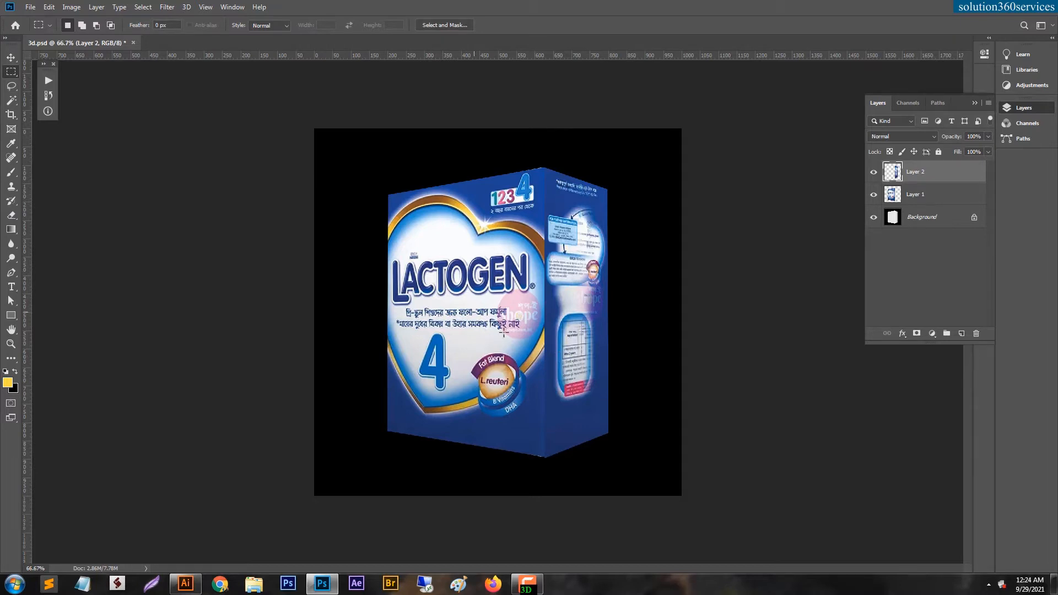
- Switch back to Illustrator and move the two rectangle outlines from the blank box to the empty area beside its artboard
key(alt+Tab)
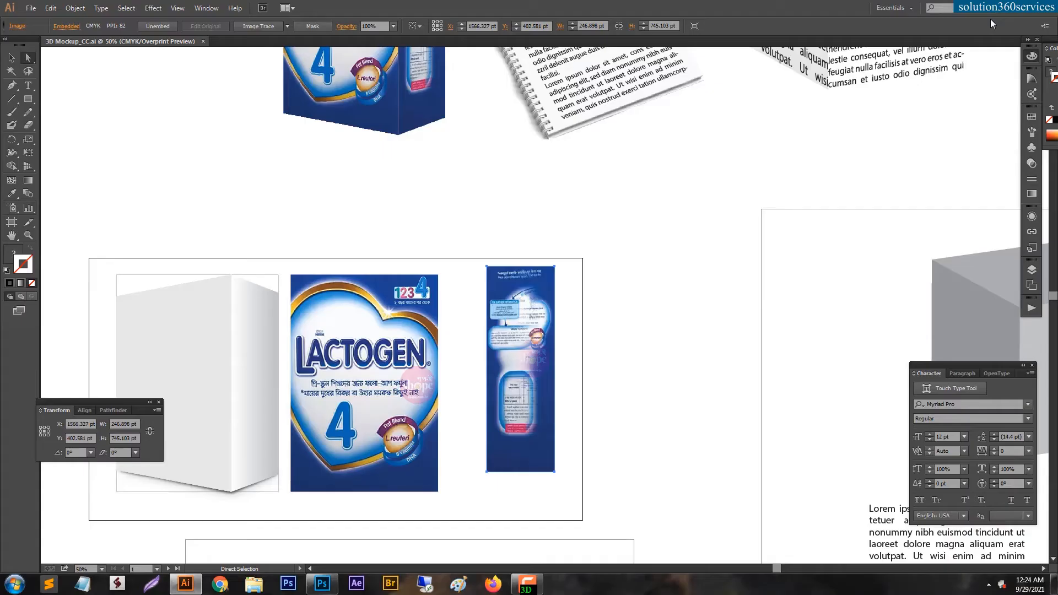
drag(454, 189, 579, 212)
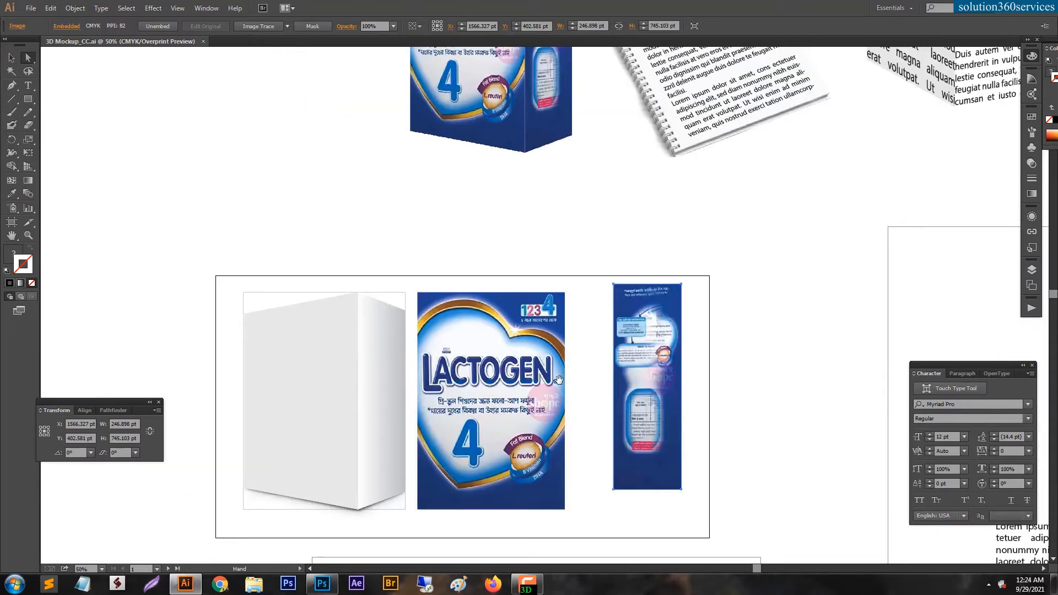
drag(578, 277, 597, 174)
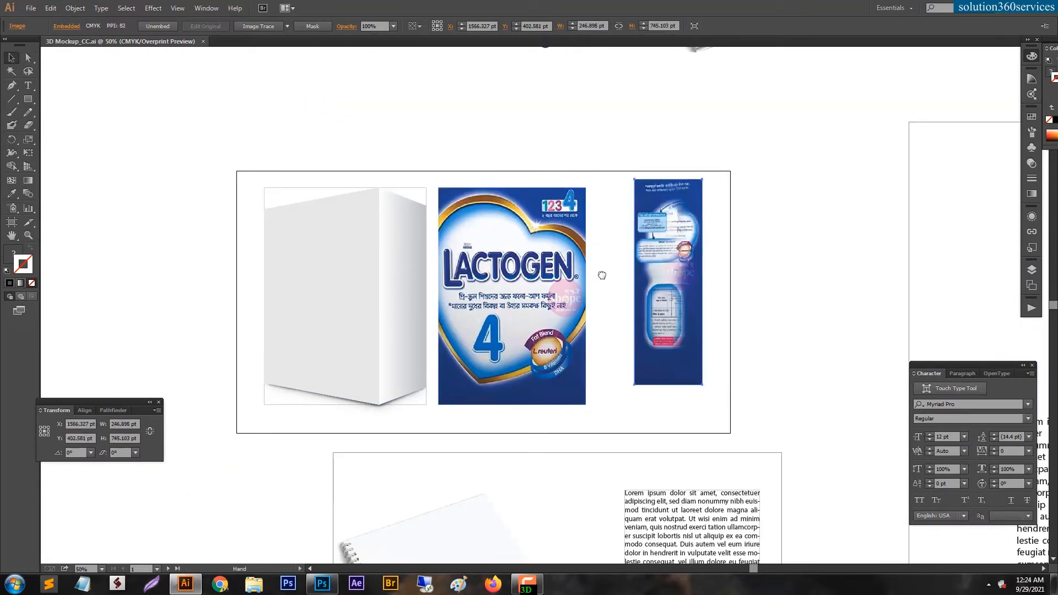
drag(594, 230, 603, 282)
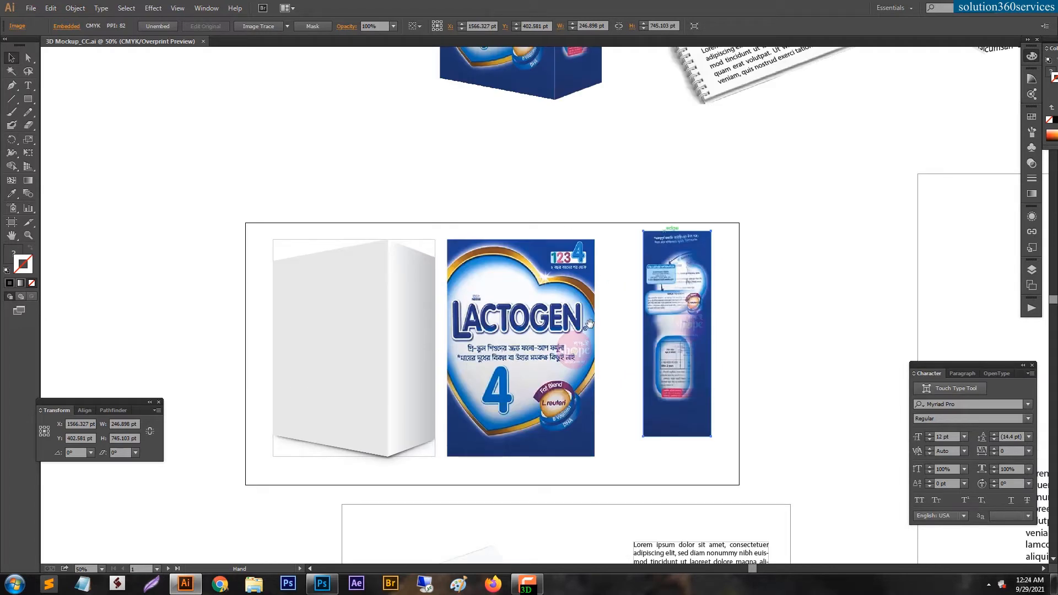
drag(597, 221, 605, 220)
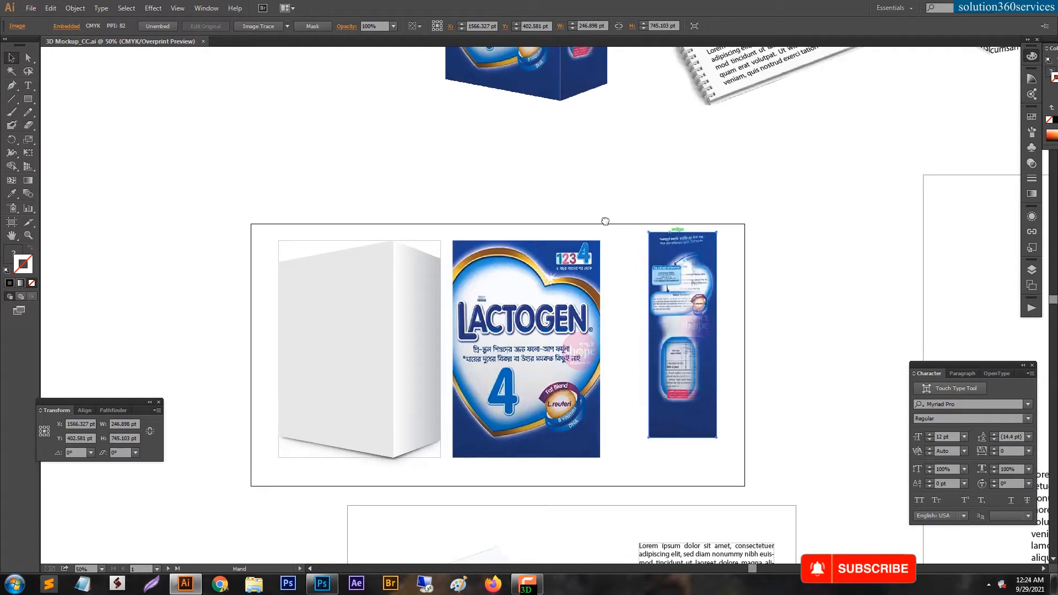
drag(563, 275, 604, 270)
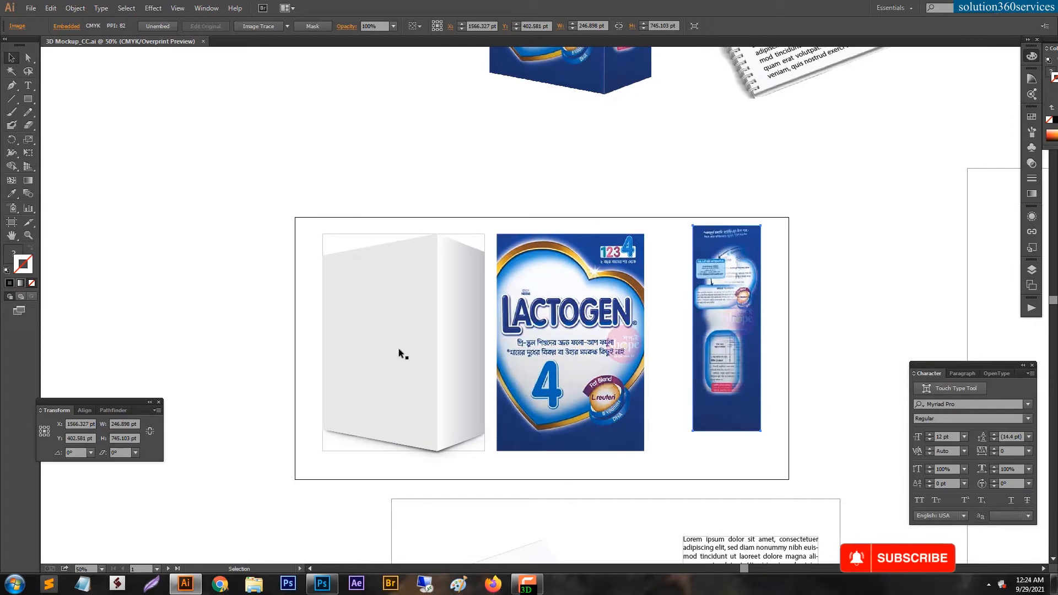
click(405, 234)
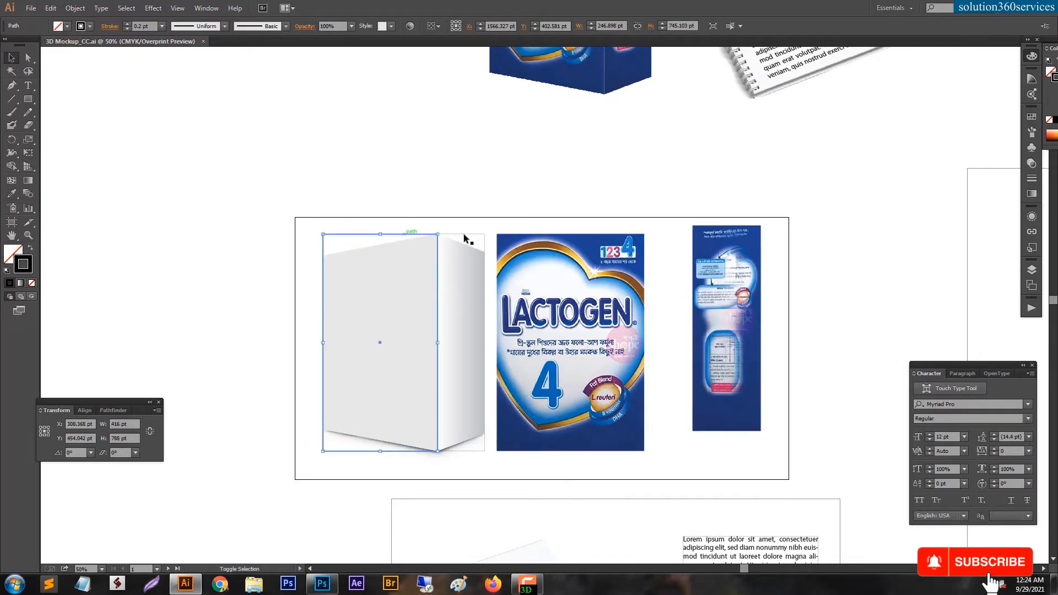
key(space)
drag(393, 251, 319, 238)
drag(321, 190, 323, 189)
click(324, 178)
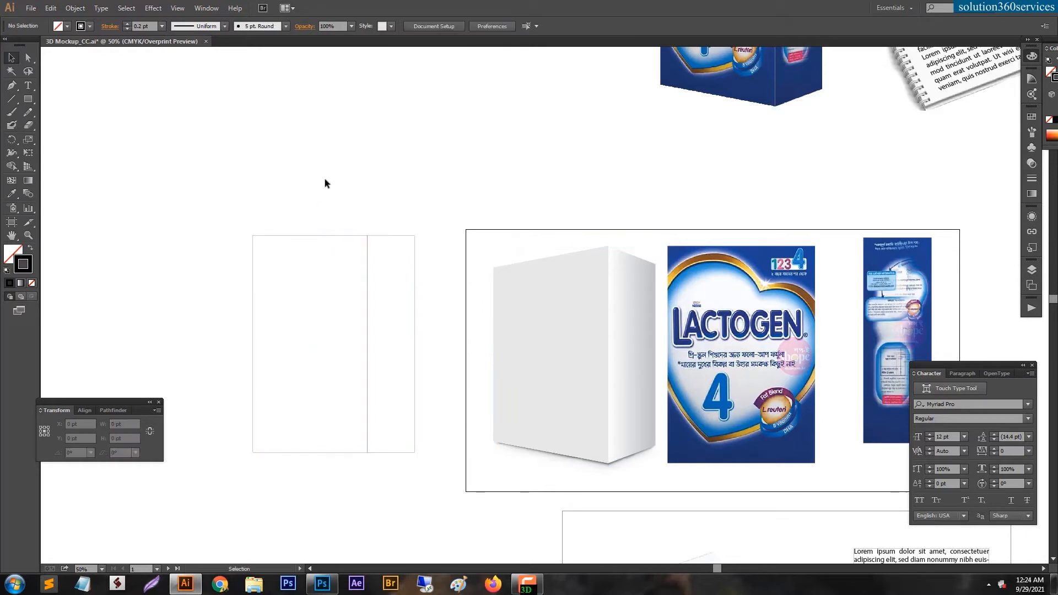
- Scale the wide rectangle's outer edge shorter with the Scale tool to give the front face perspective
key(a)
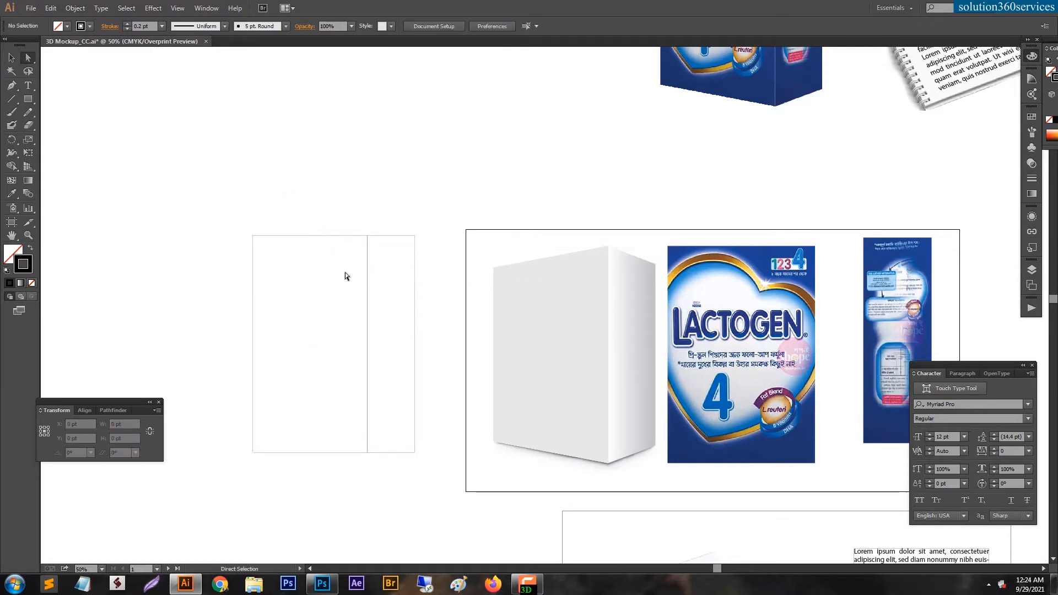
click(29, 58)
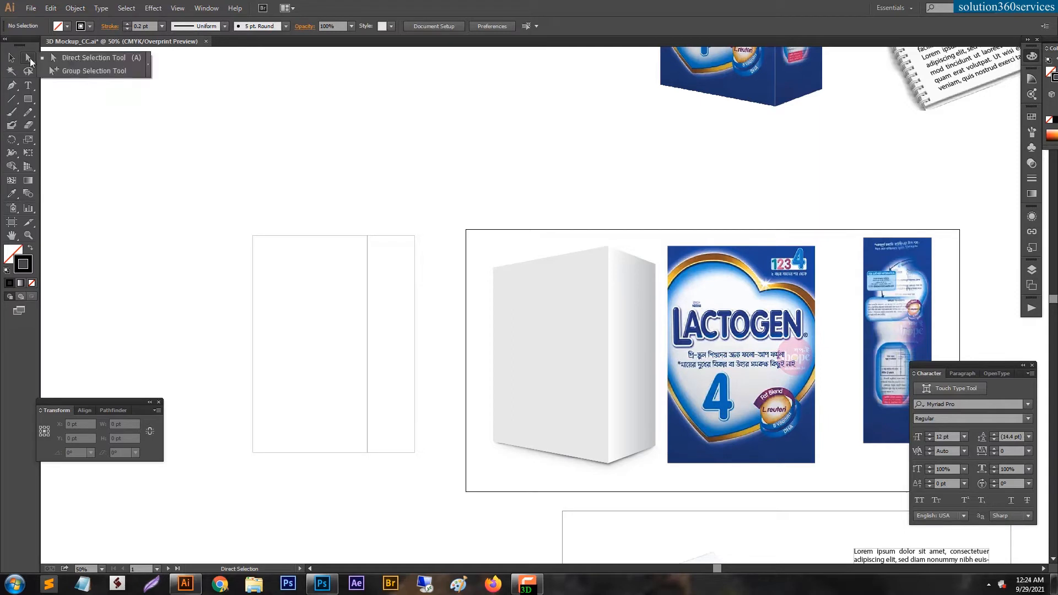
click(87, 59)
drag(219, 183, 270, 468)
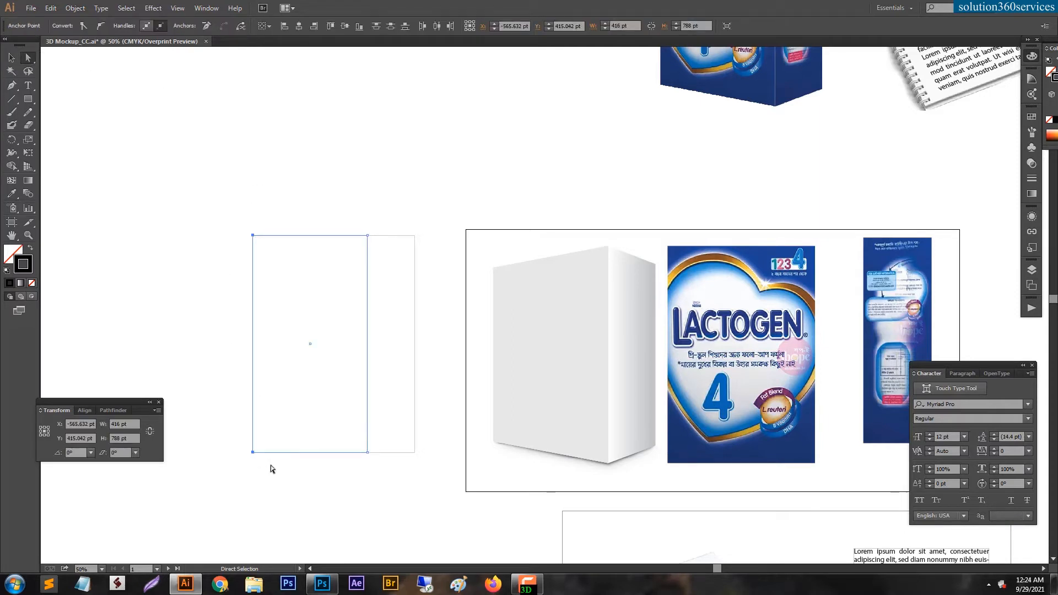
click(27, 141)
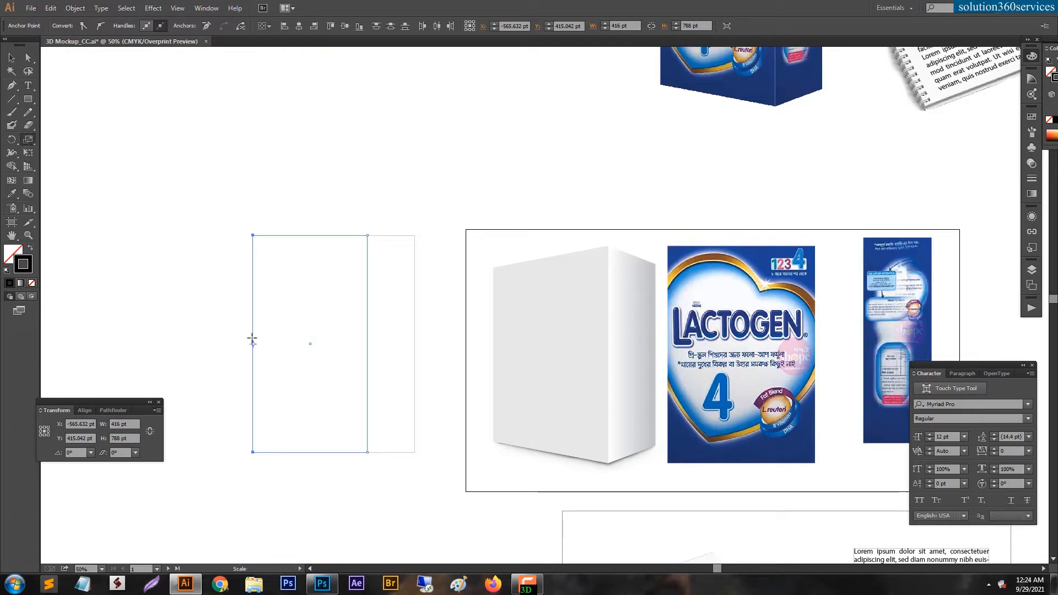
drag(260, 273, 260, 284)
- Scale the narrow rectangle's outer edge shorter to give the box's side face matching perspective
key(a)
drag(409, 219, 433, 477)
drag(28, 60, 71, 59)
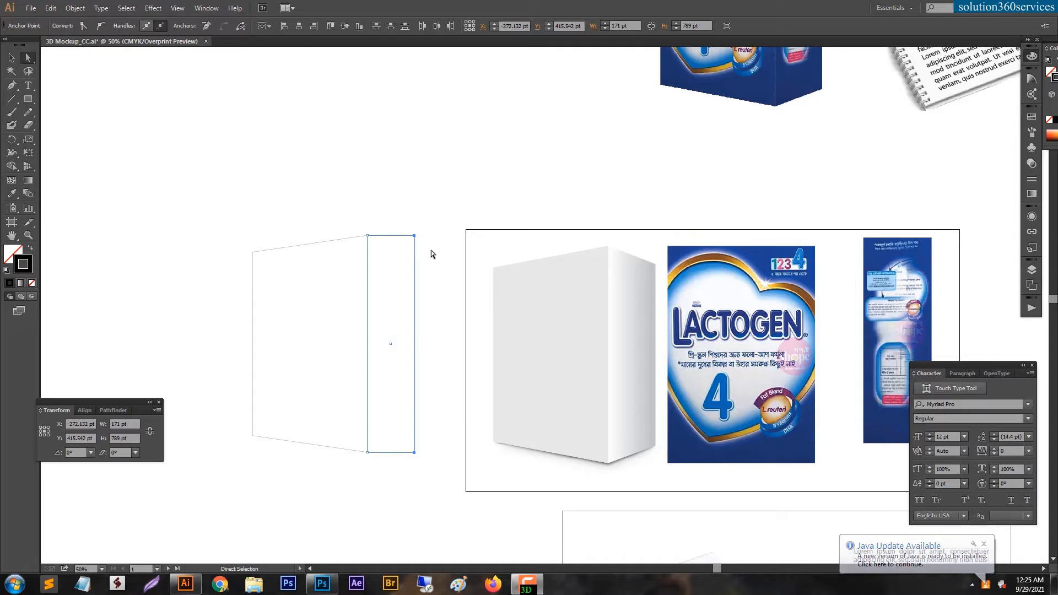
click(28, 141)
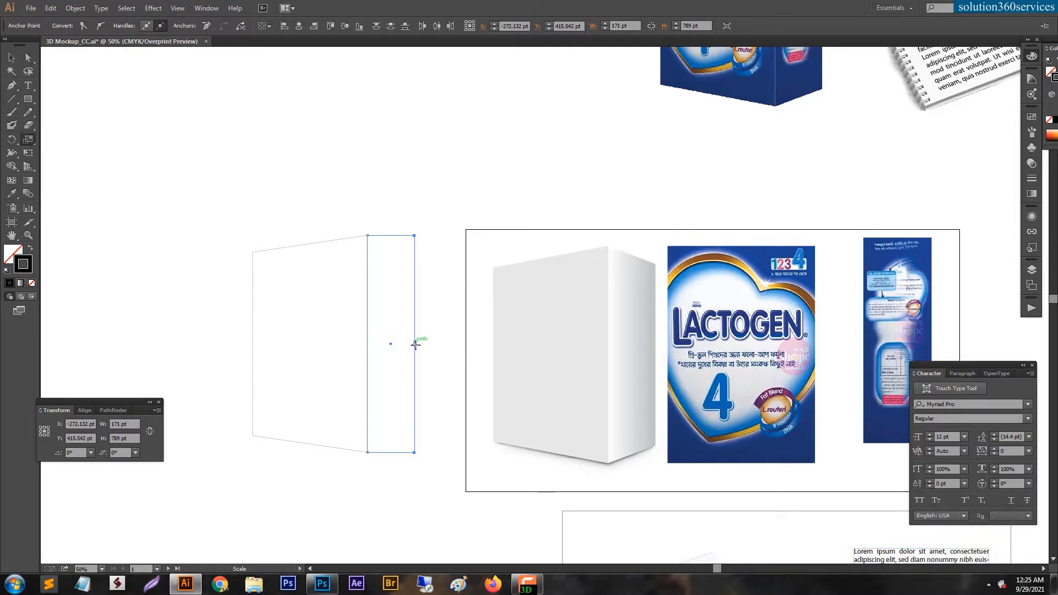
drag(477, 284, 441, 267)
ctrl+click(439, 183)
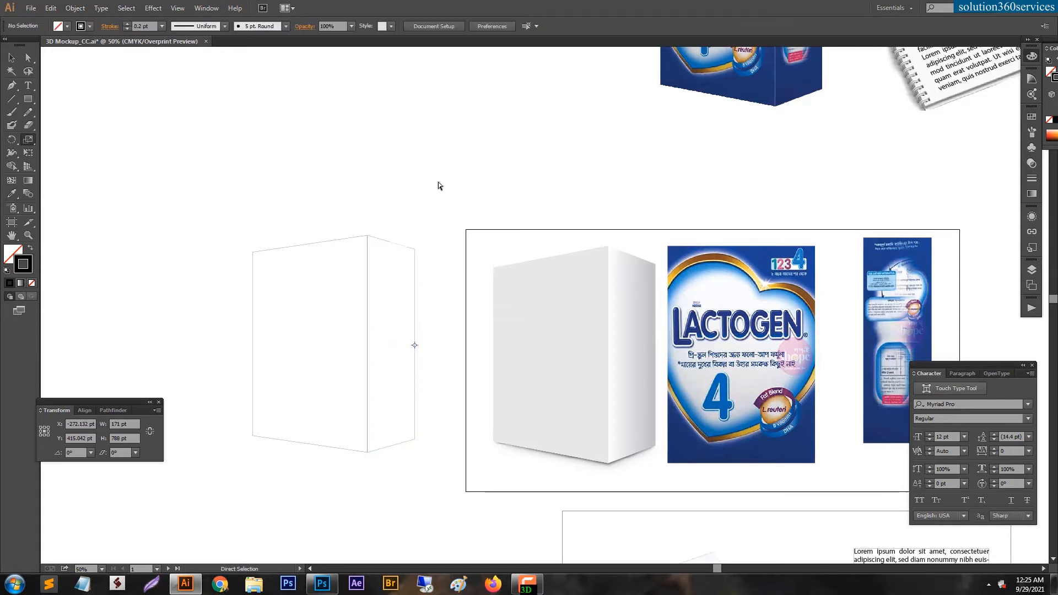
- Fill the new front and side faces with the flat grey and gradient sampled from the reference box
key(a)
click(329, 269)
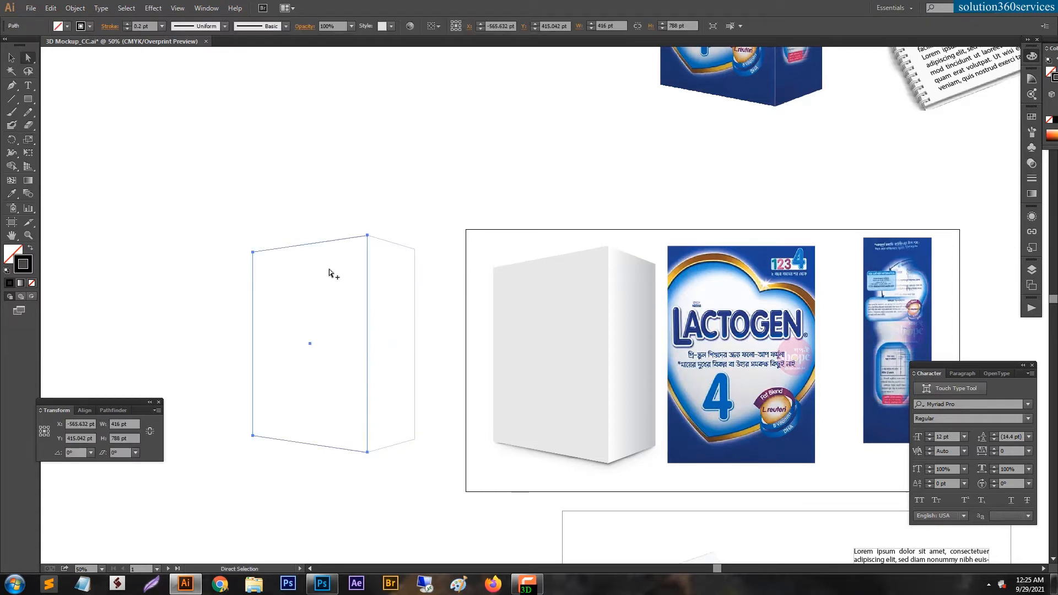
key(i)
click(581, 322)
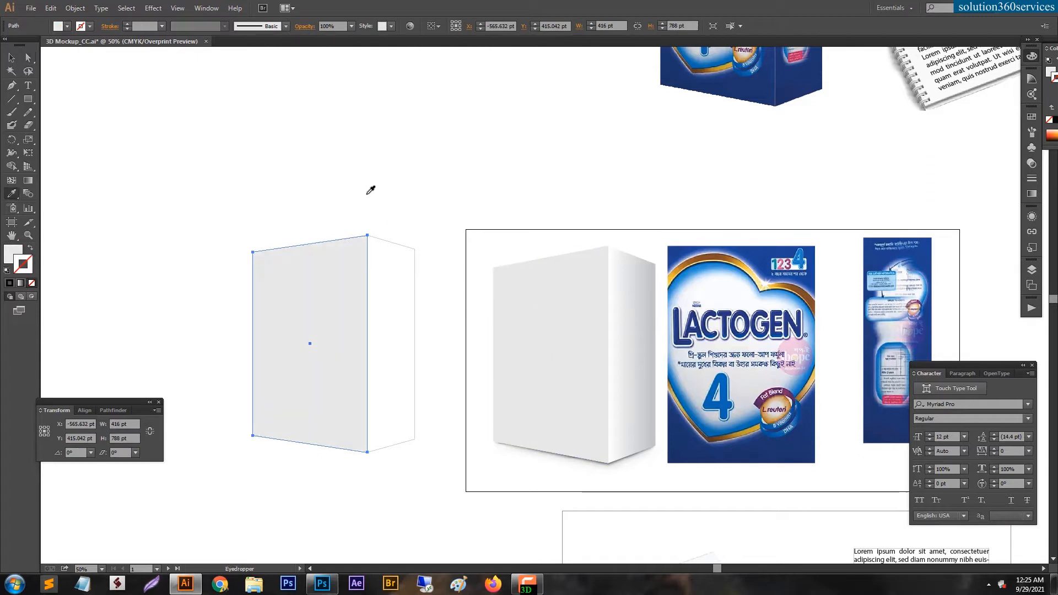
ctrl+click(409, 265)
click(634, 279)
ctrl+click(560, 132)
- Draw a closed four-point base shape with the Pen tool under the new box, following its lower front and side edges
key(z)
click(560, 473)
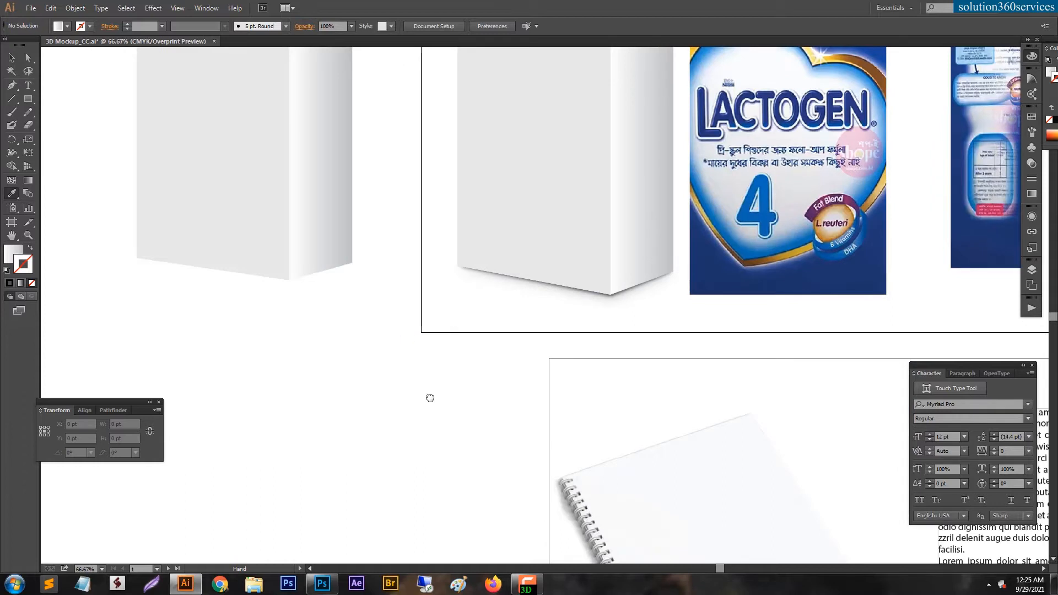
scroll(433, 397, up, 3)
key(p)
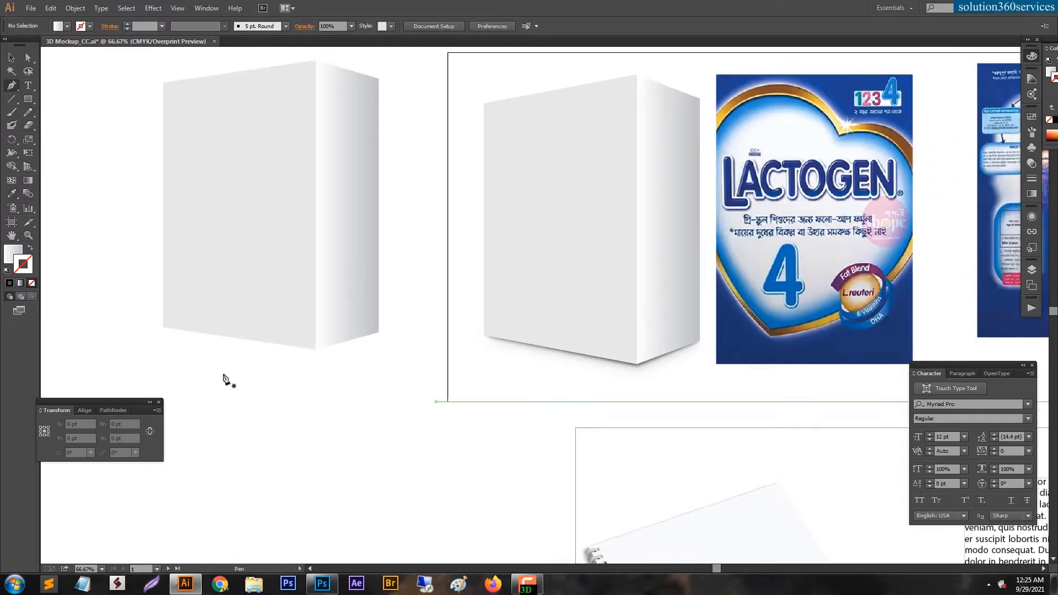
click(166, 324)
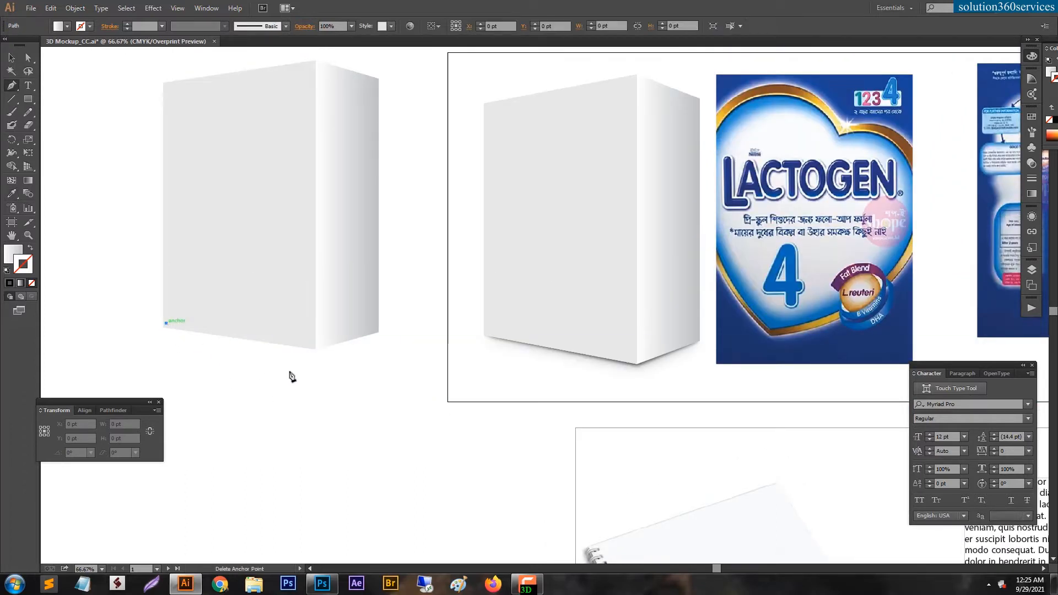
click(316, 354)
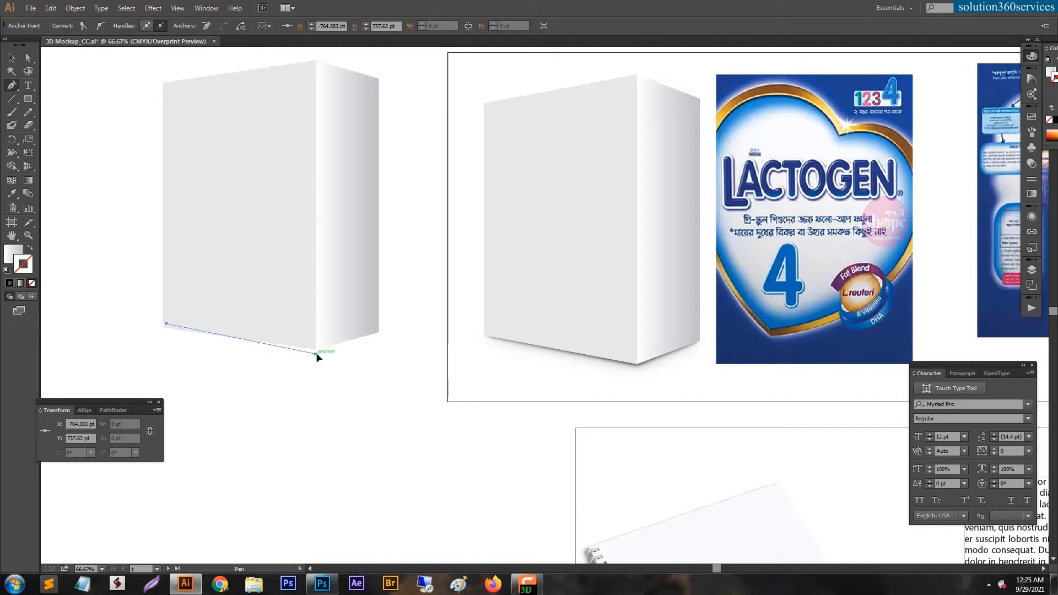
click(376, 329)
click(221, 301)
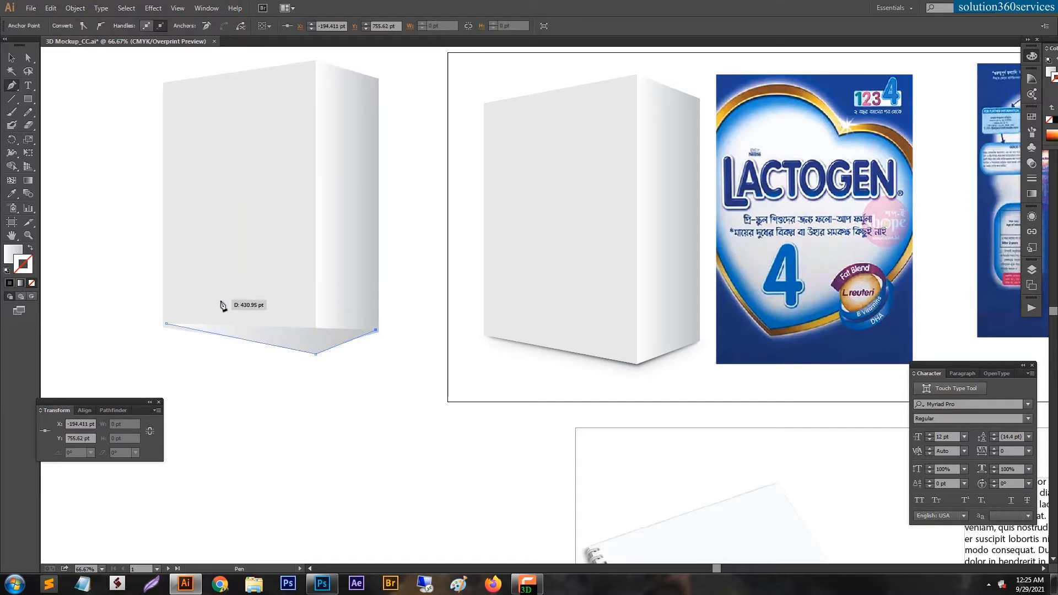
click(166, 324)
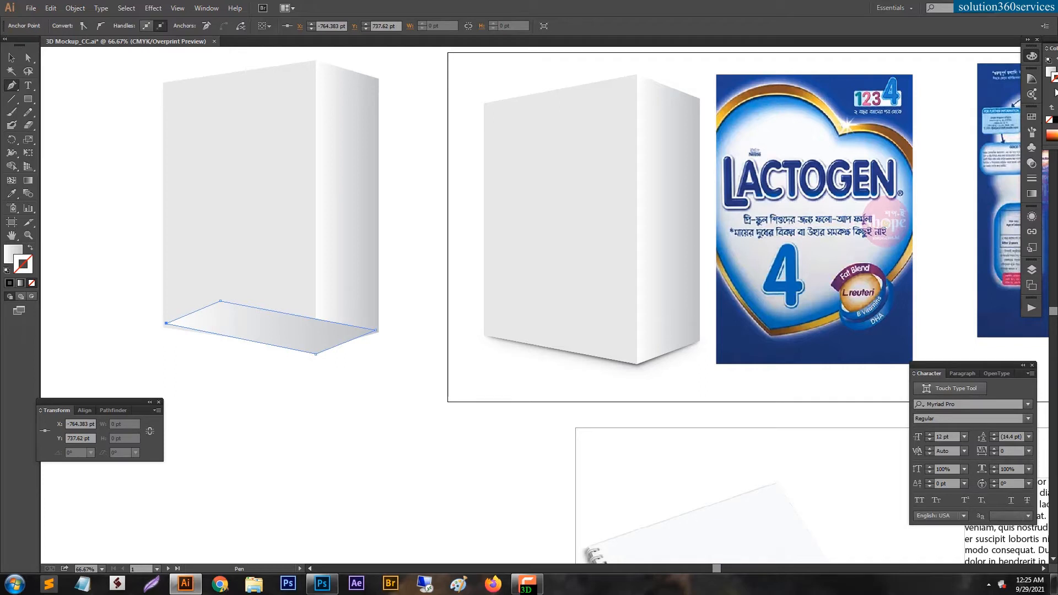
- Fill the base shape with solid black and send it to the back behind the box faces
click(1053, 49)
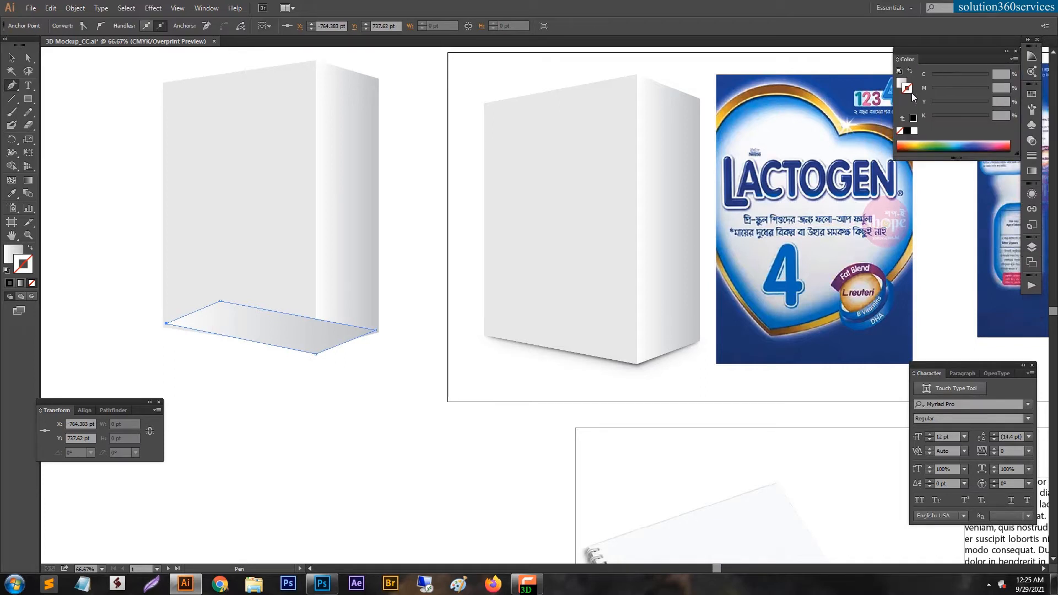
click(913, 131)
click(907, 131)
key(v)
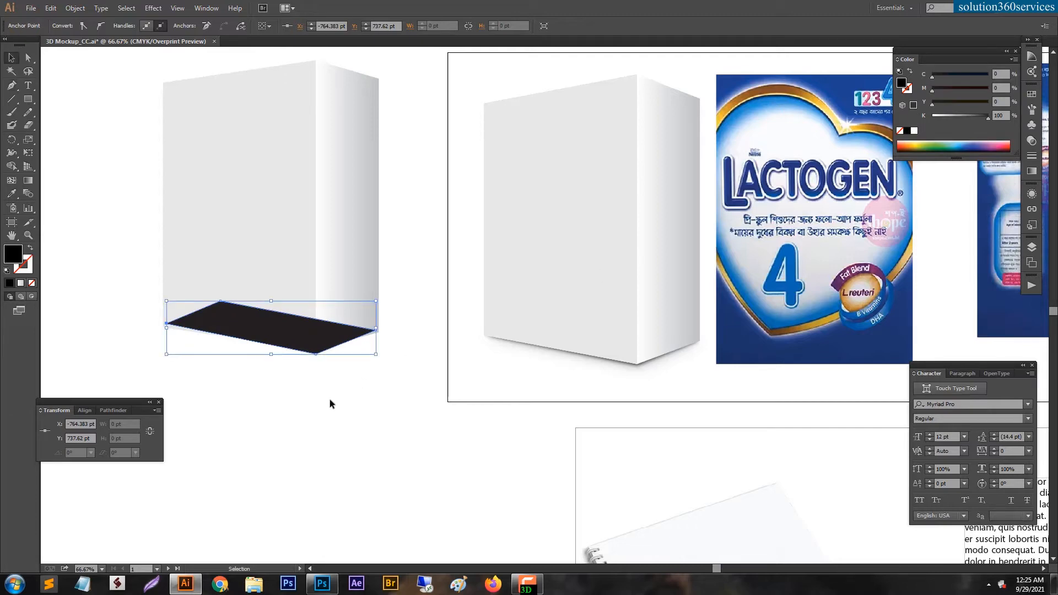
right_click(294, 332)
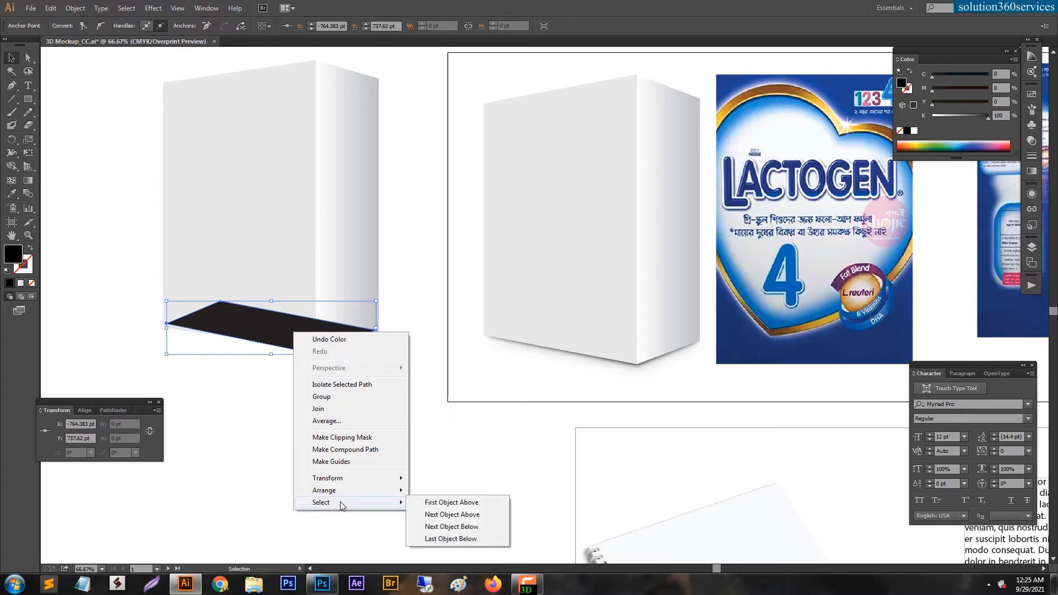
mouse_move(343, 492)
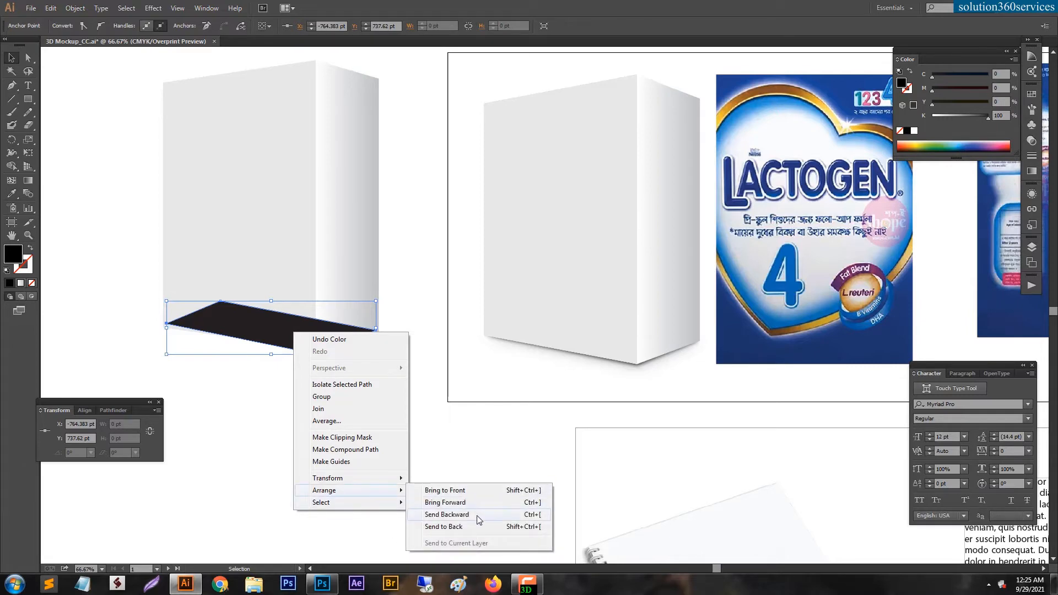
click(468, 527)
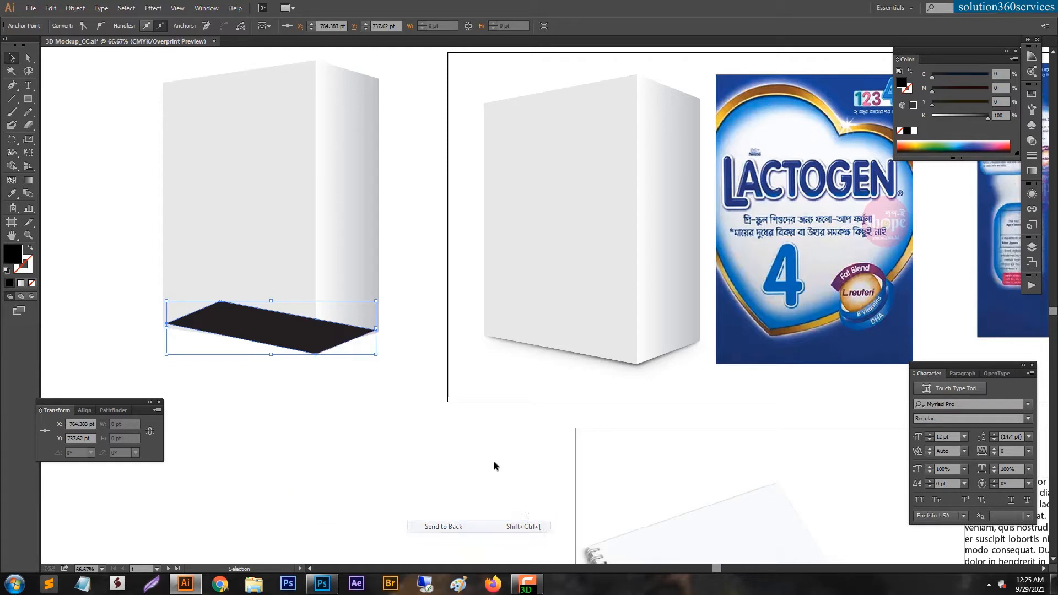
- Apply a Gaussian Blur with a radius of 8.9 pixels to the black base shape to make a soft shadow
click(154, 8)
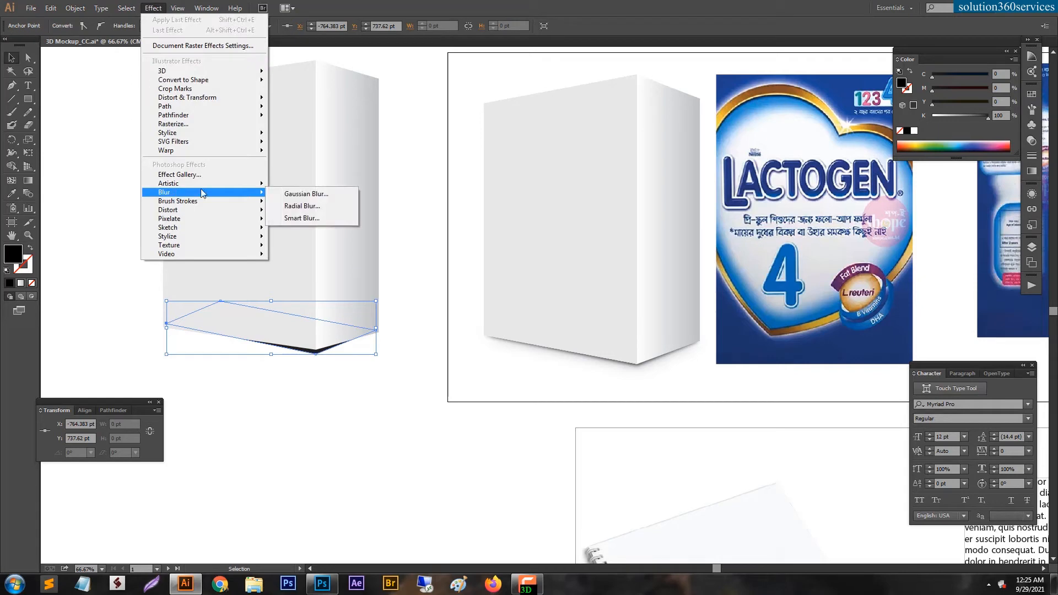
click(314, 195)
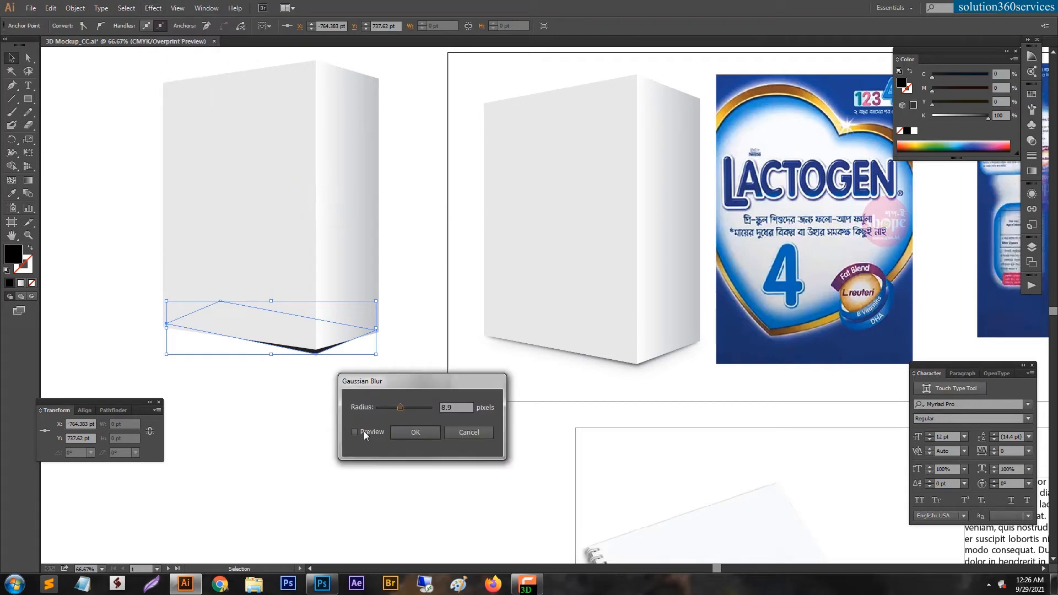
click(354, 433)
click(397, 432)
click(402, 426)
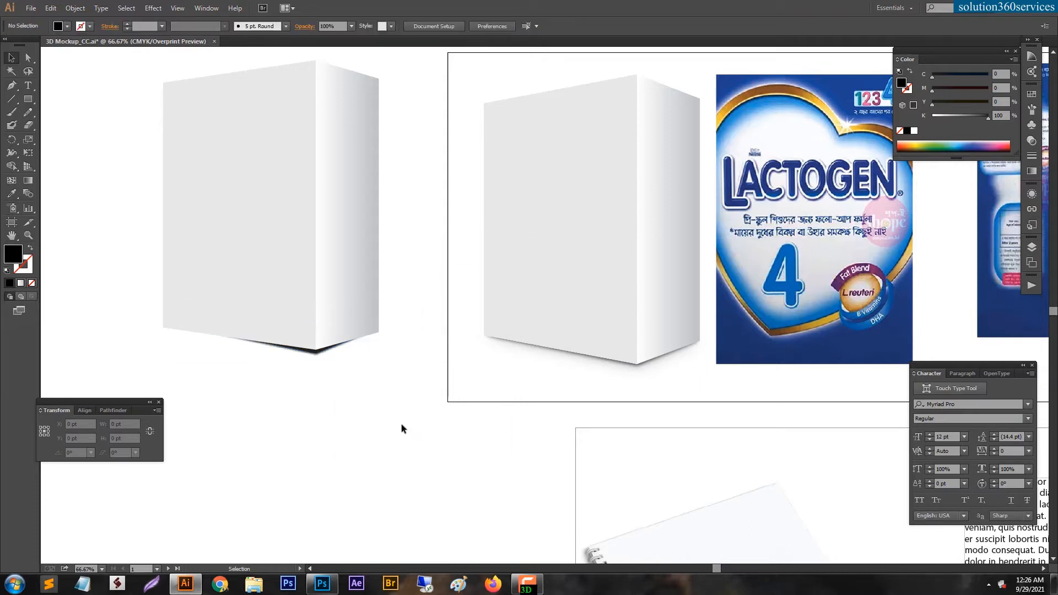
- Reposition the shadow shape's front, left and right anchor points to fit closely along the new box's lower edges
key(ctrl+space)
click(326, 364)
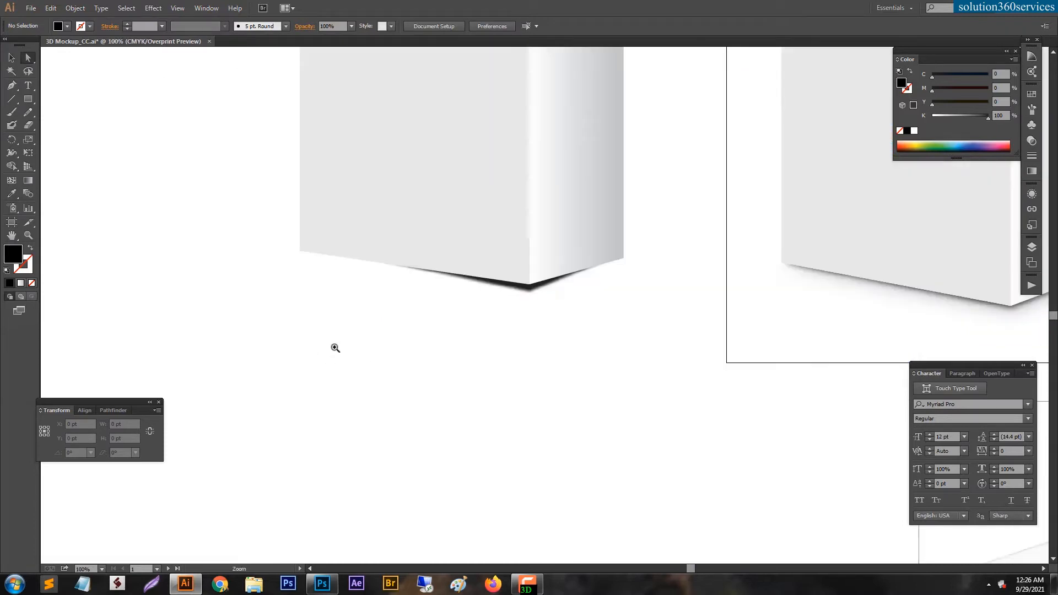
drag(380, 322, 420, 430)
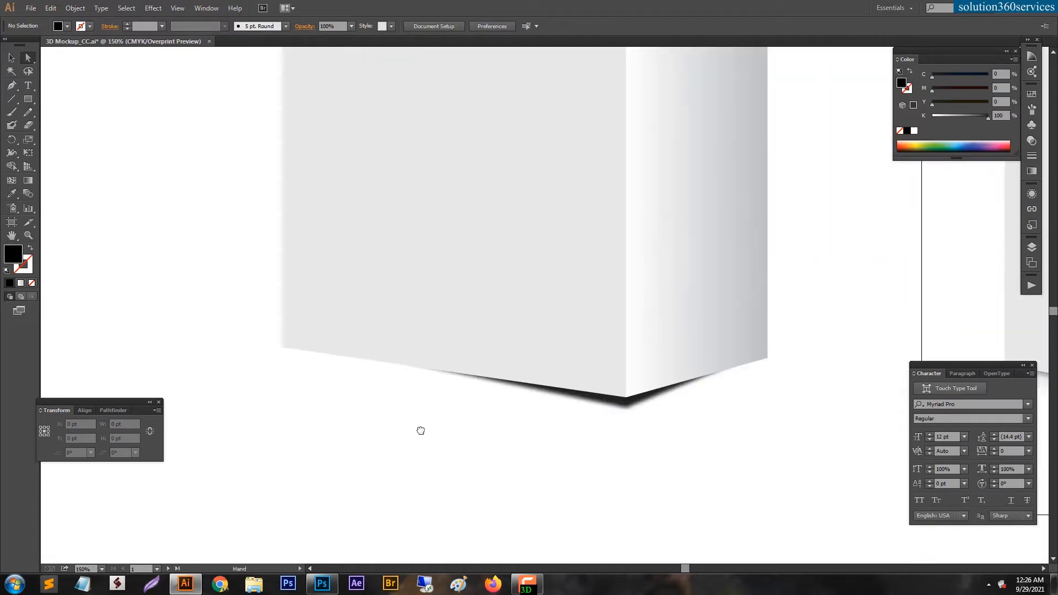
drag(626, 408, 626, 405)
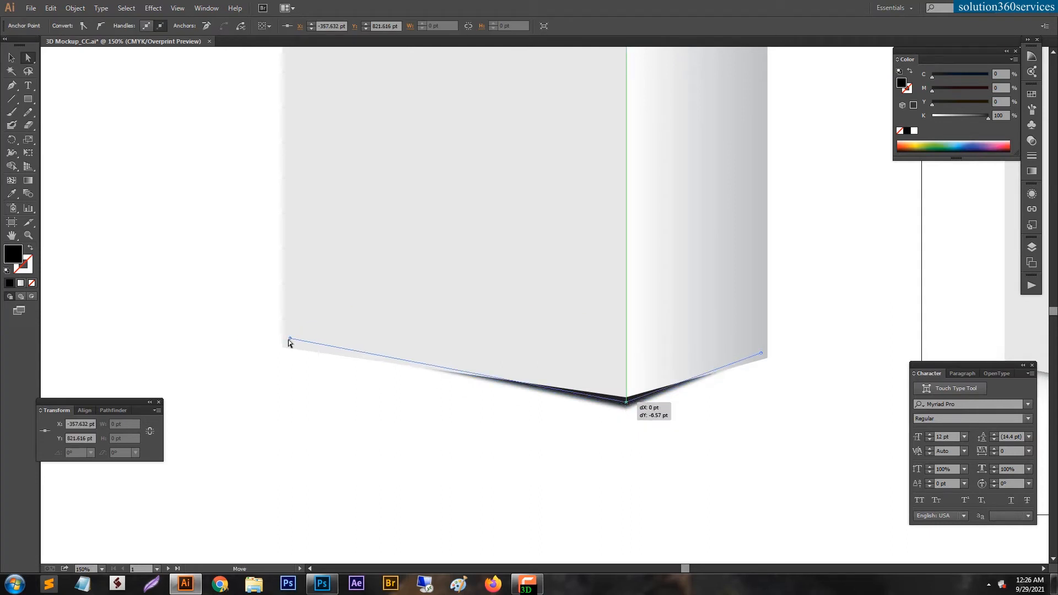
drag(290, 339, 286, 345)
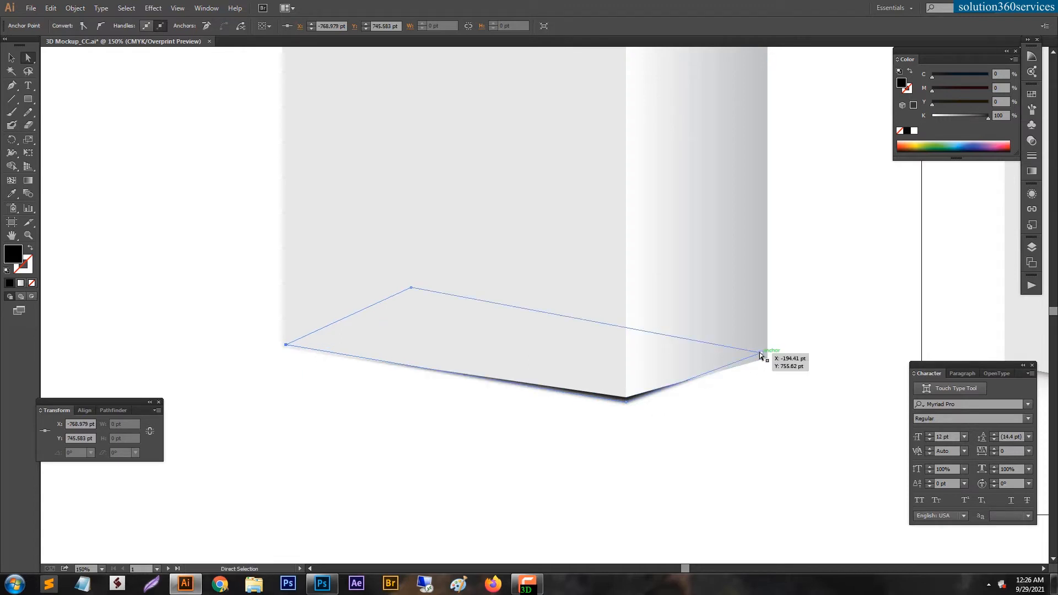
drag(761, 353, 766, 361)
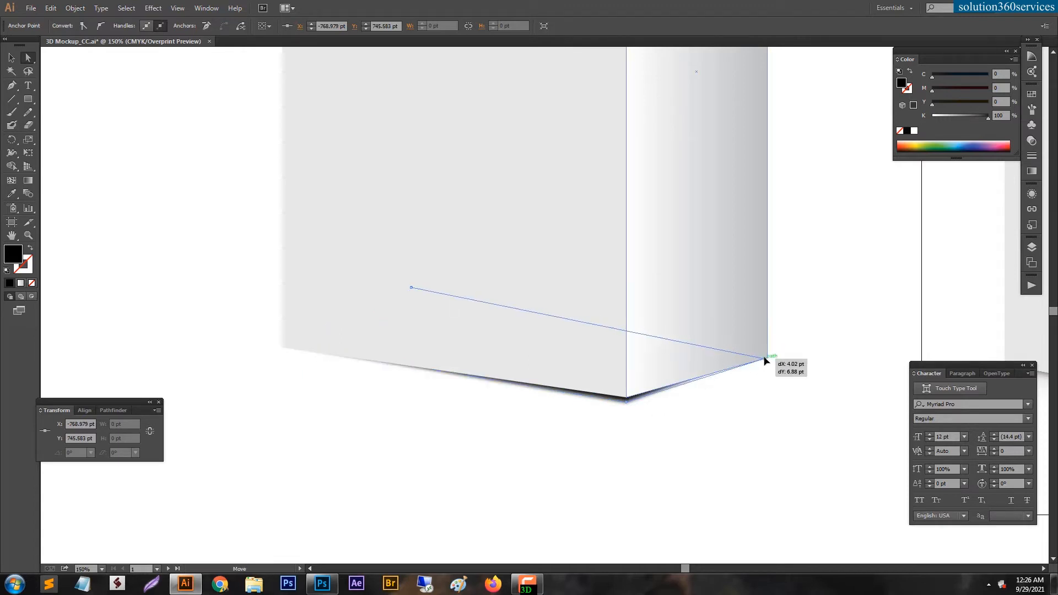
drag(766, 361, 766, 361)
click(755, 417)
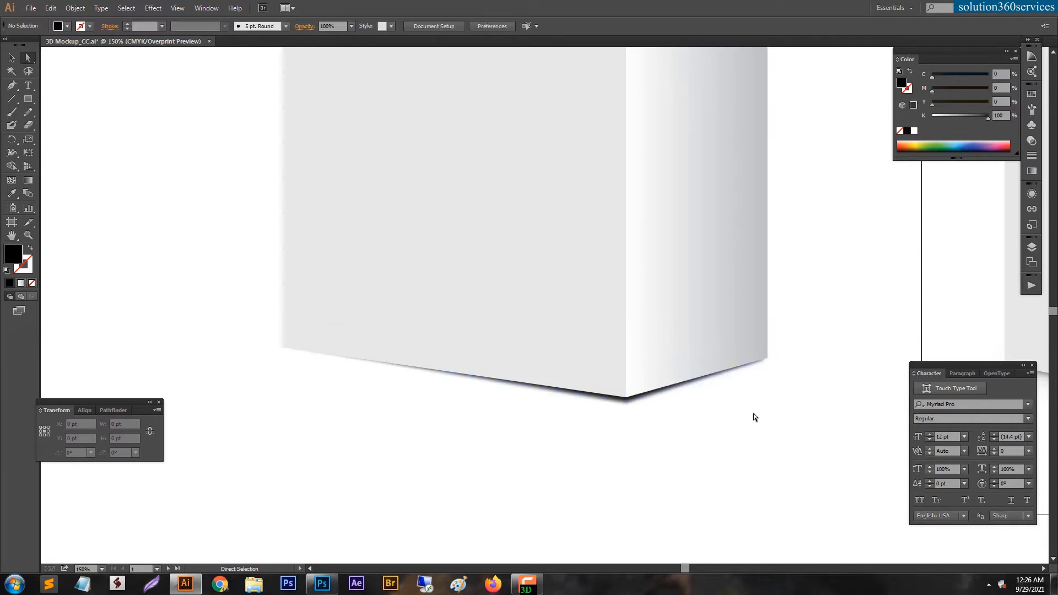
- Compare the new blank box with the reference box, and review the finished Lactogen box, notebook and text cube mockups
key(ctrl+minus)
key(ctrl+minus)
key(ctrl+minus)
key(ctrl+minus)
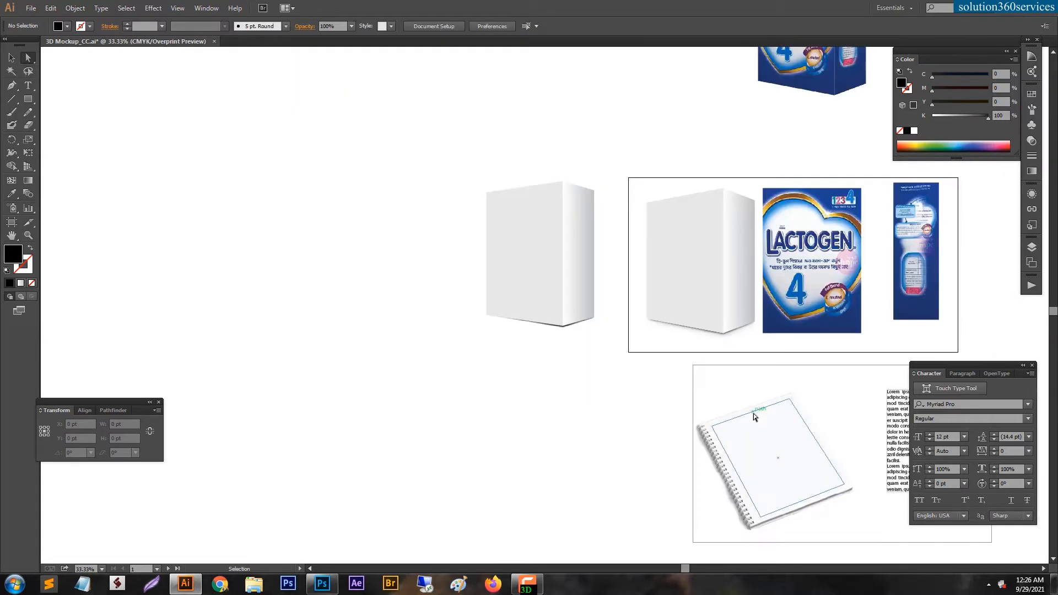
key(z)
click(598, 211)
click(564, 278)
drag(495, 342, 493, 250)
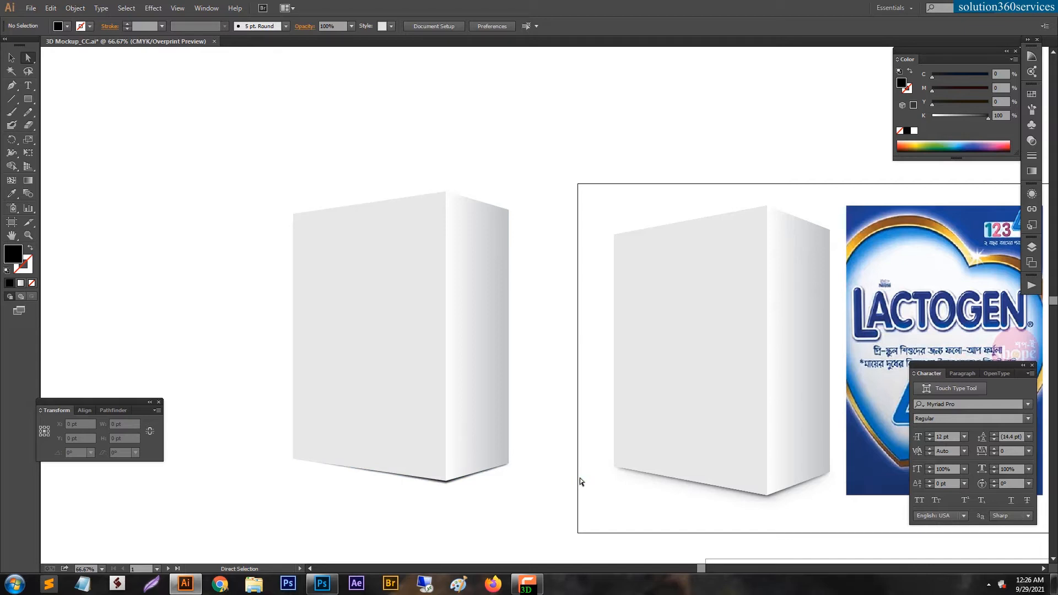
drag(603, 399, 586, 394)
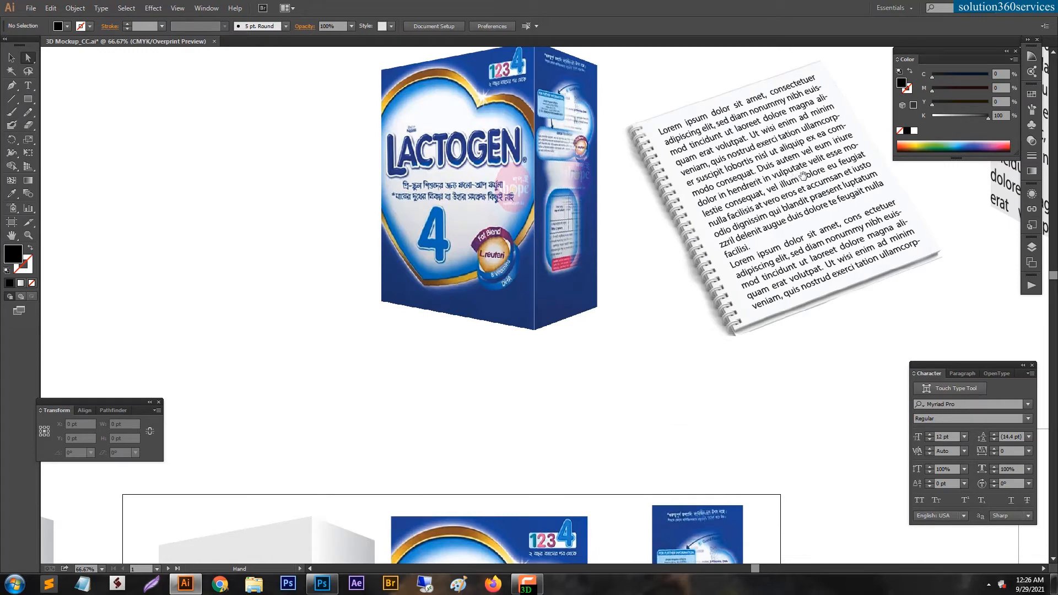
drag(487, 328, 490, 327)
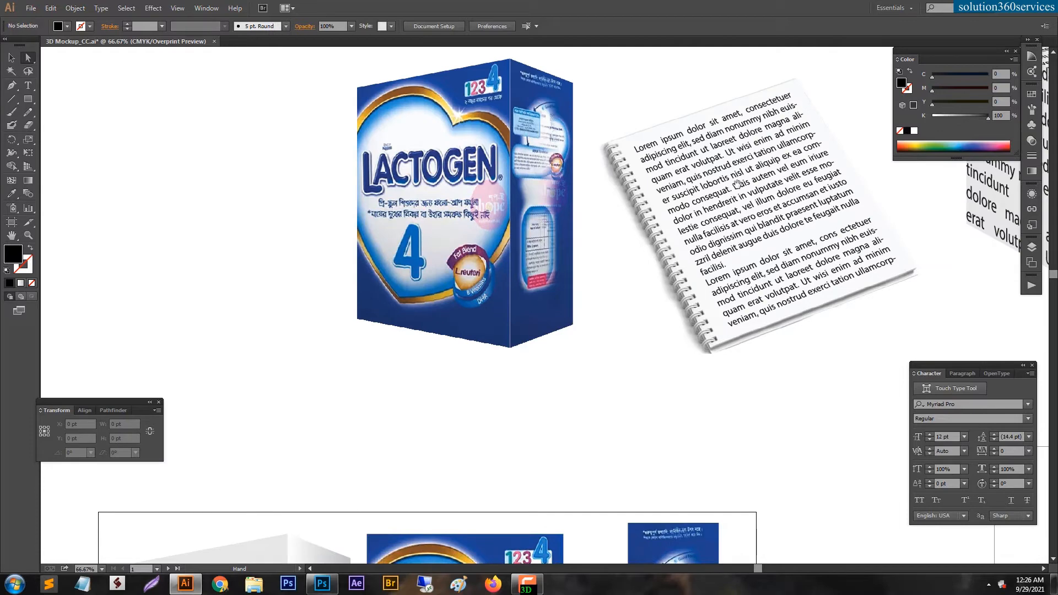
drag(737, 184, 422, 267)
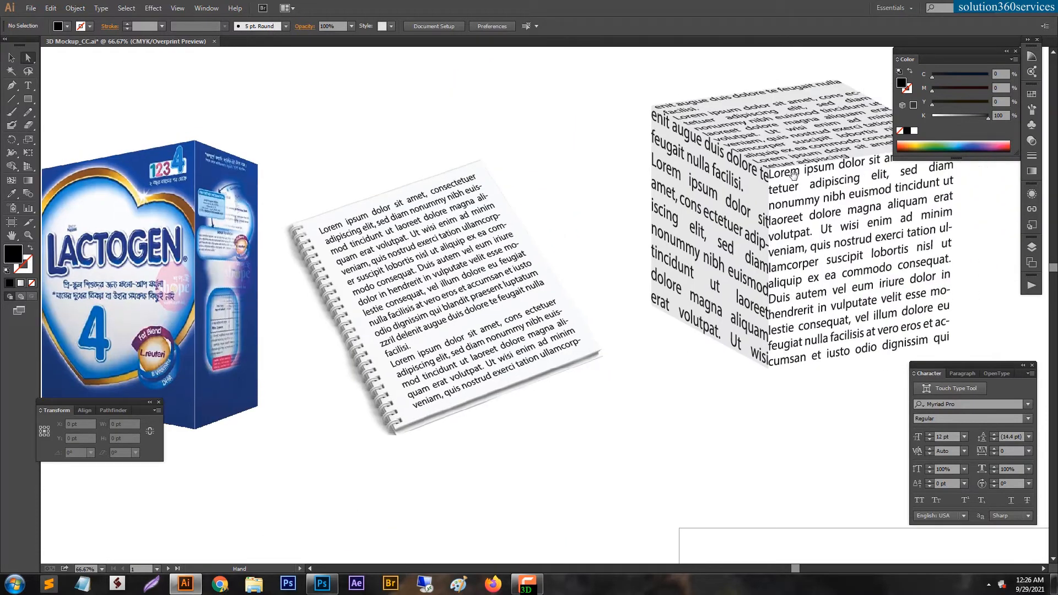
drag(299, 310, 661, 239)
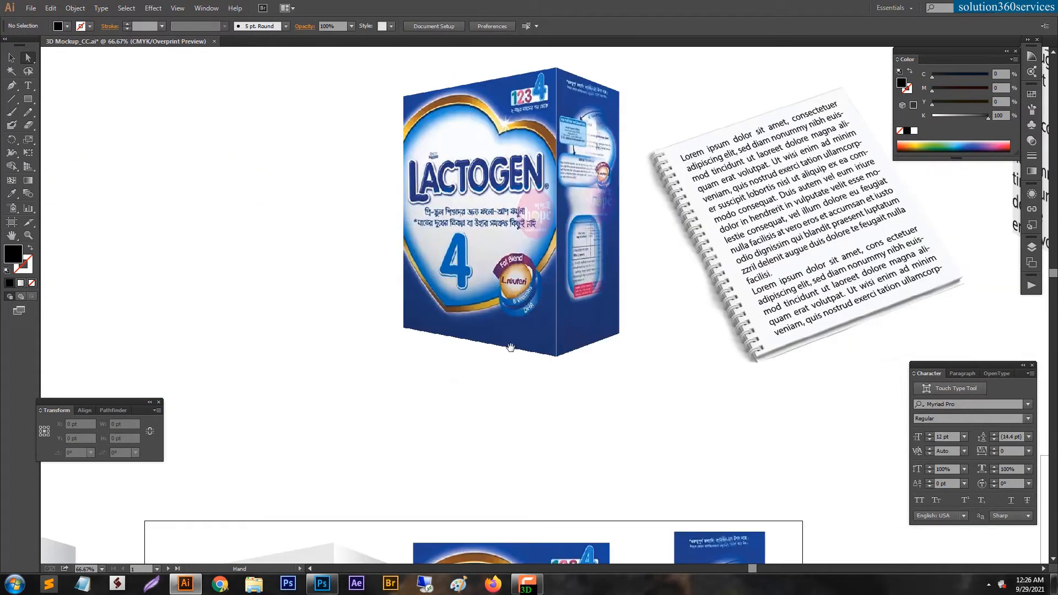
drag(559, 261, 631, 204)
drag(594, 422, 614, 296)
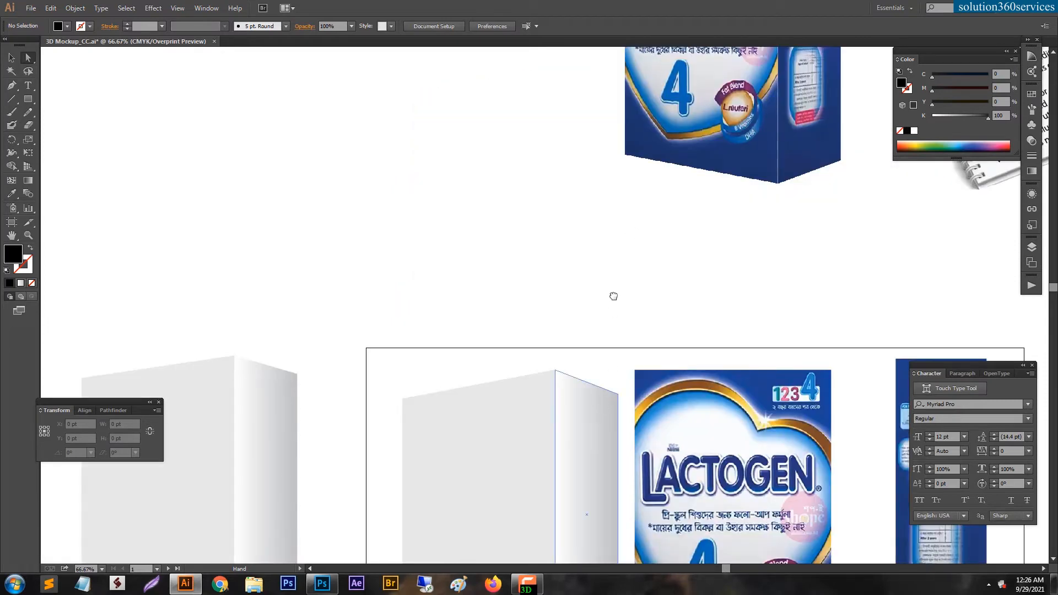
drag(759, 402, 702, 335)
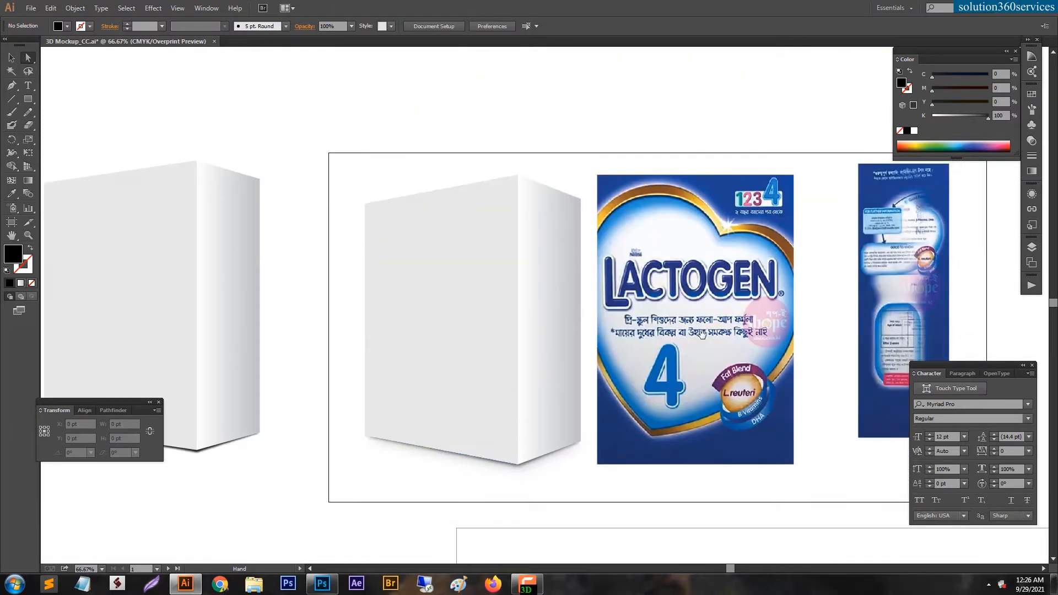
- Delete the newly built blank box and its shadow beside the artboard
key(v)
drag(137, 132, 255, 477)
key(Delete)
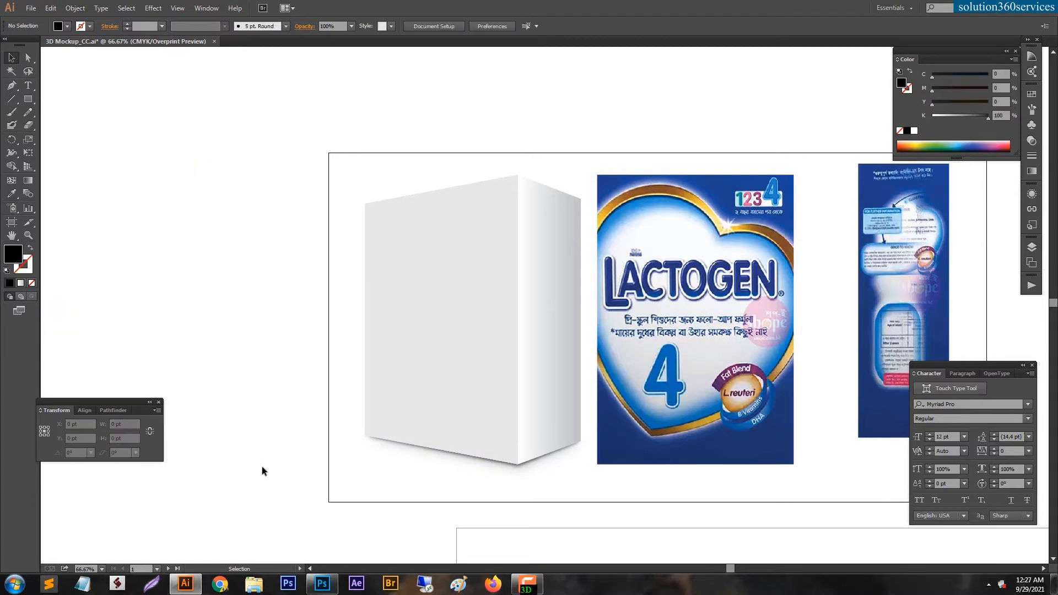
click(451, 295)
click(558, 270)
click(925, 248)
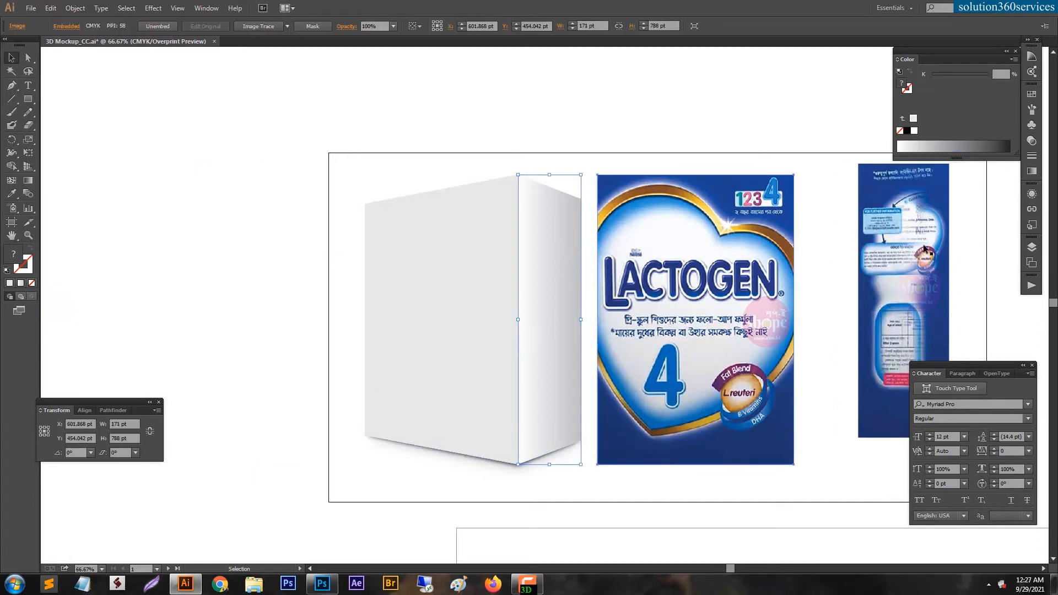
click(445, 233)
click(708, 225)
- Copy the front face of the reference box and paste the copy in place
click(385, 249)
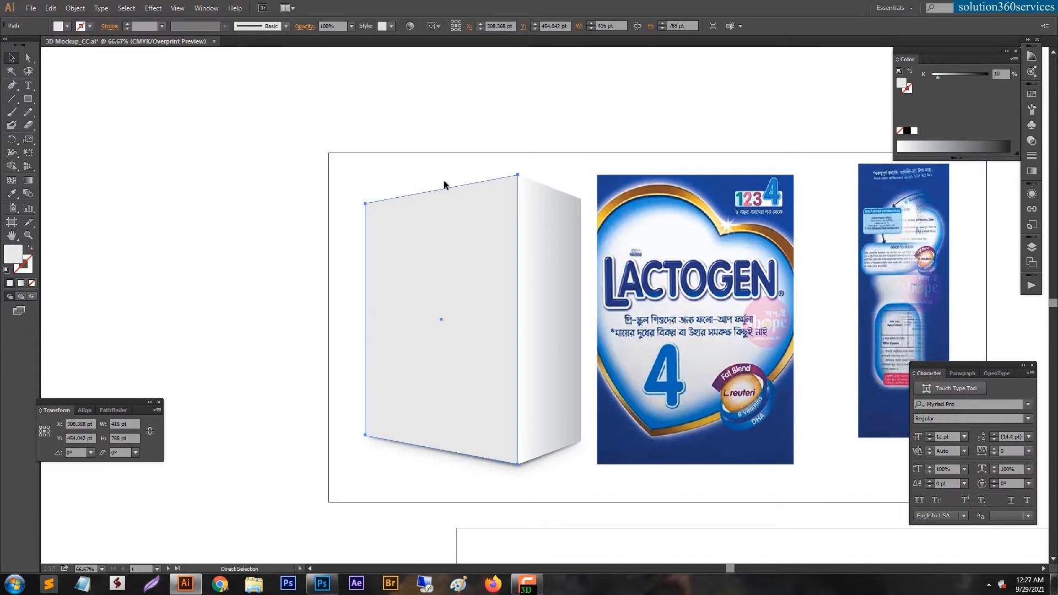
click(436, 115)
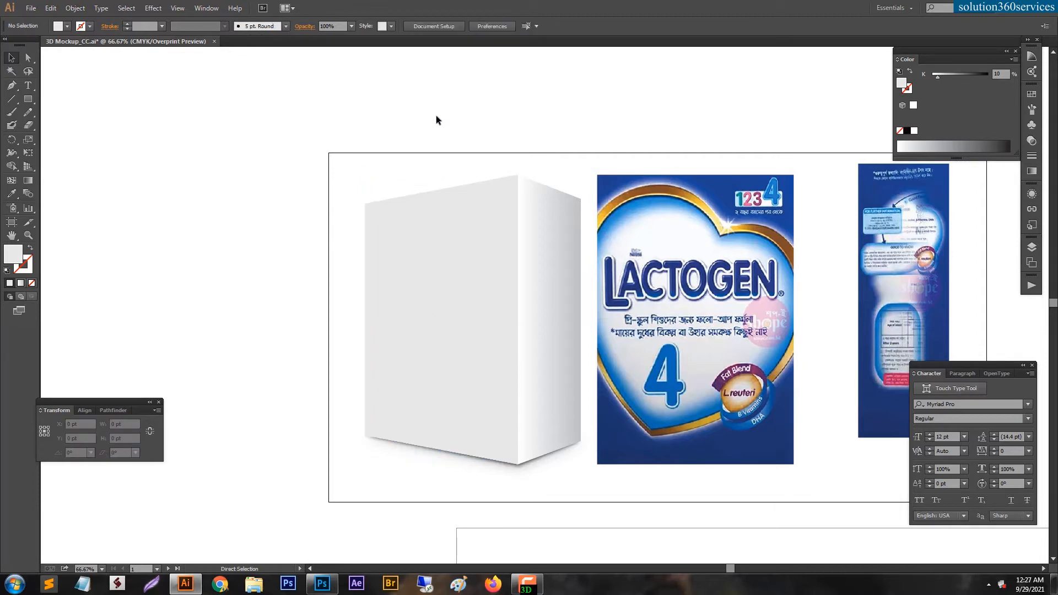
click(75, 8)
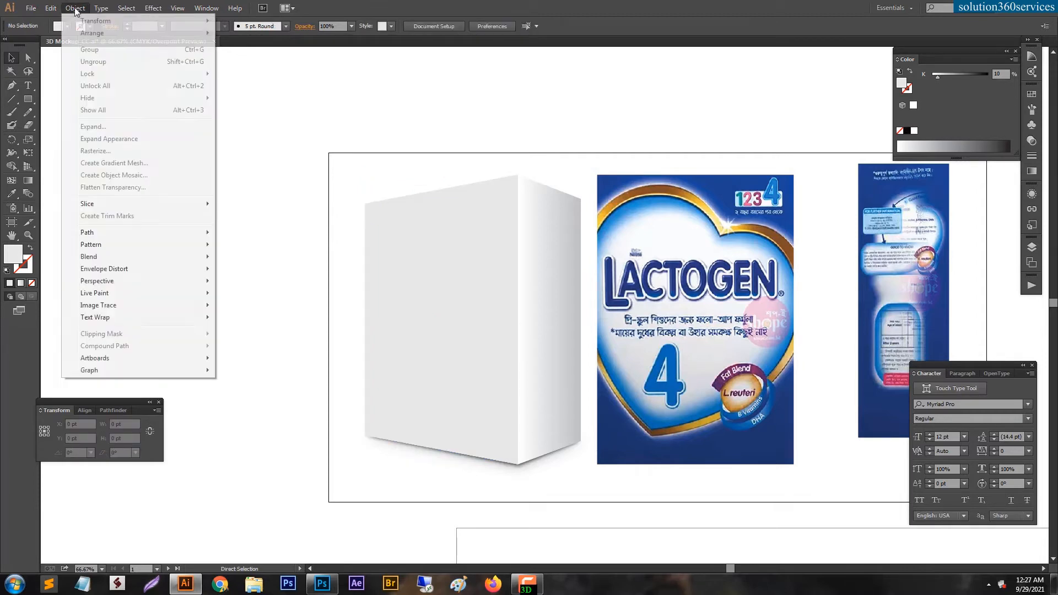
click(51, 8)
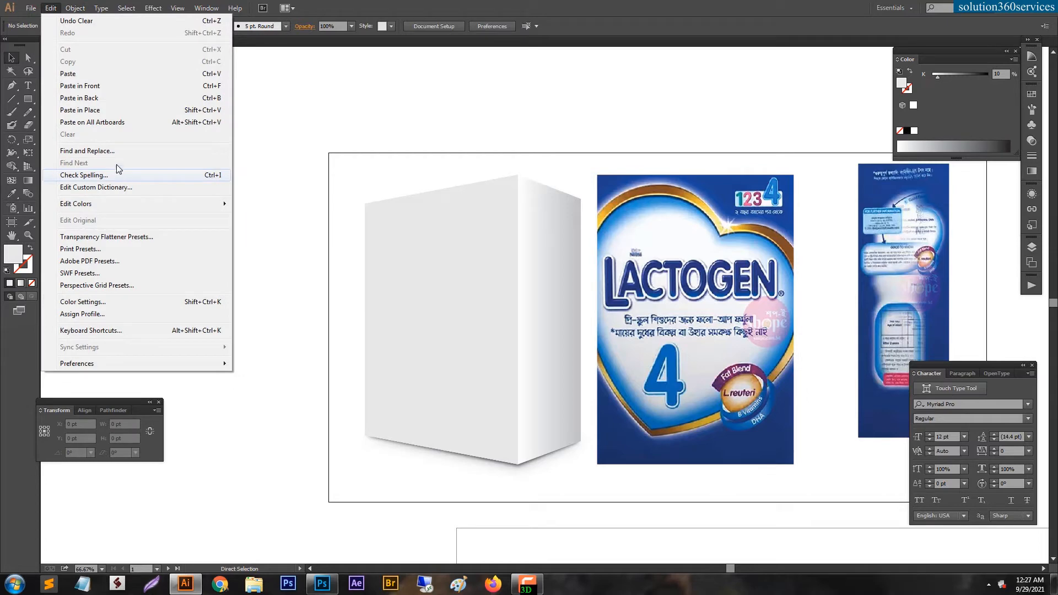
click(80, 109)
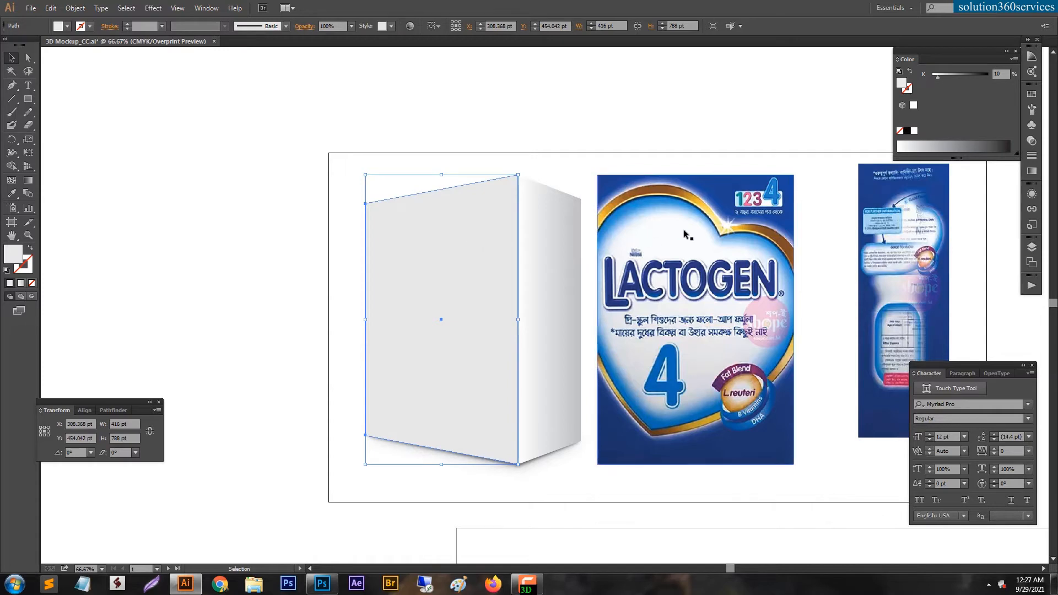
click(594, 250)
drag(652, 253, 584, 245)
key(ctrl+z)
- Fit the flat front artwork to the copied front face using Envelope Distort, Make with Top Object
click(458, 226)
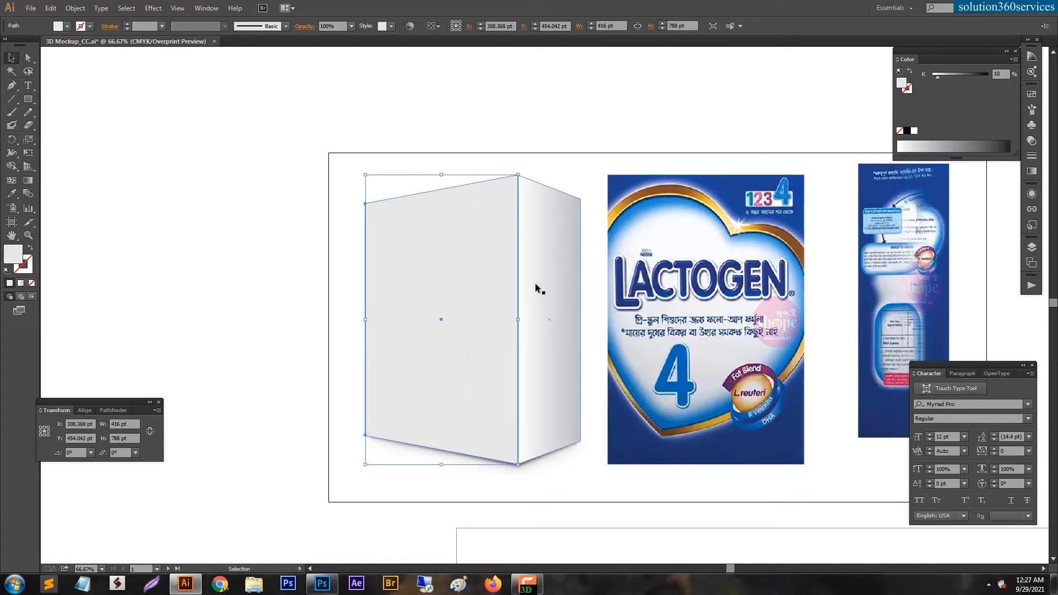
shift+click(748, 263)
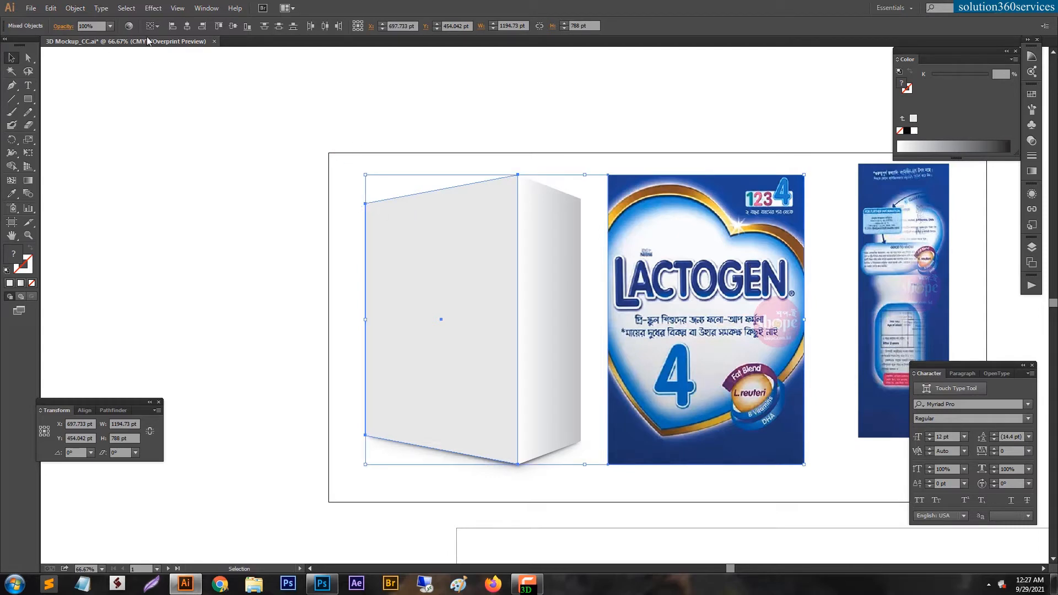
click(78, 8)
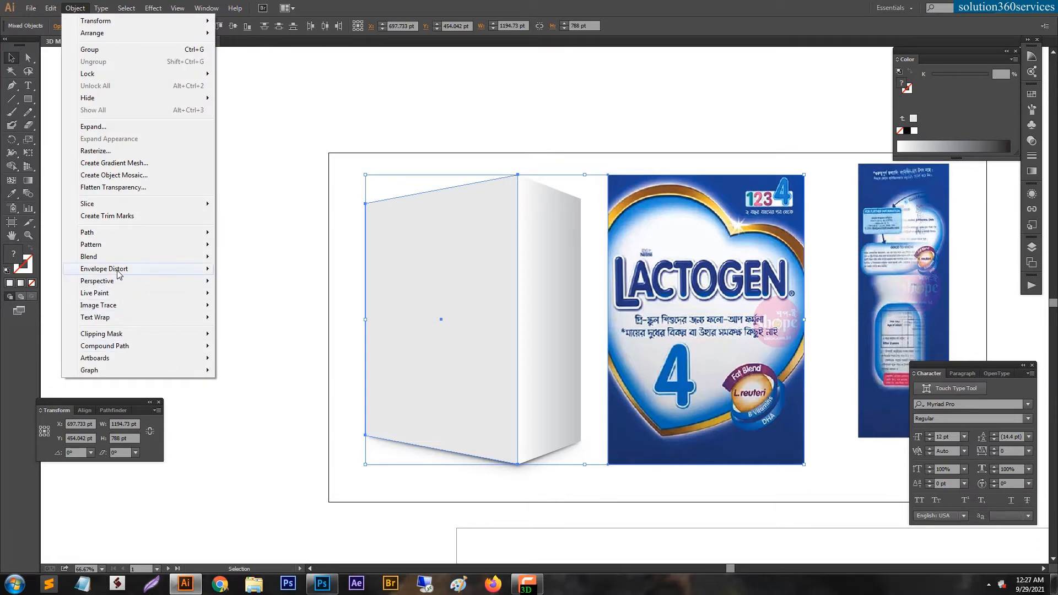
mouse_move(118, 270)
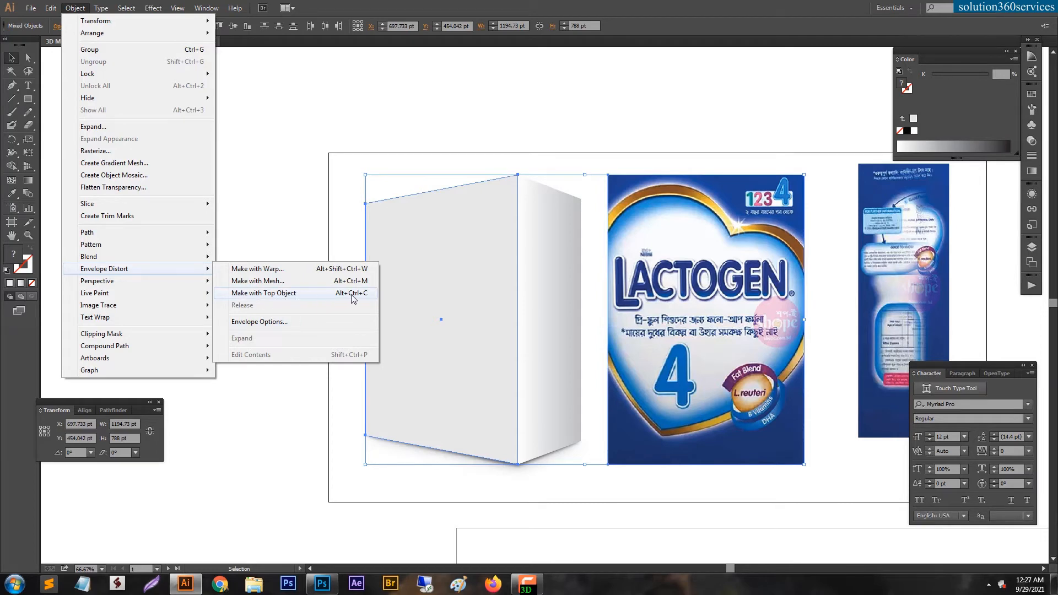
click(279, 294)
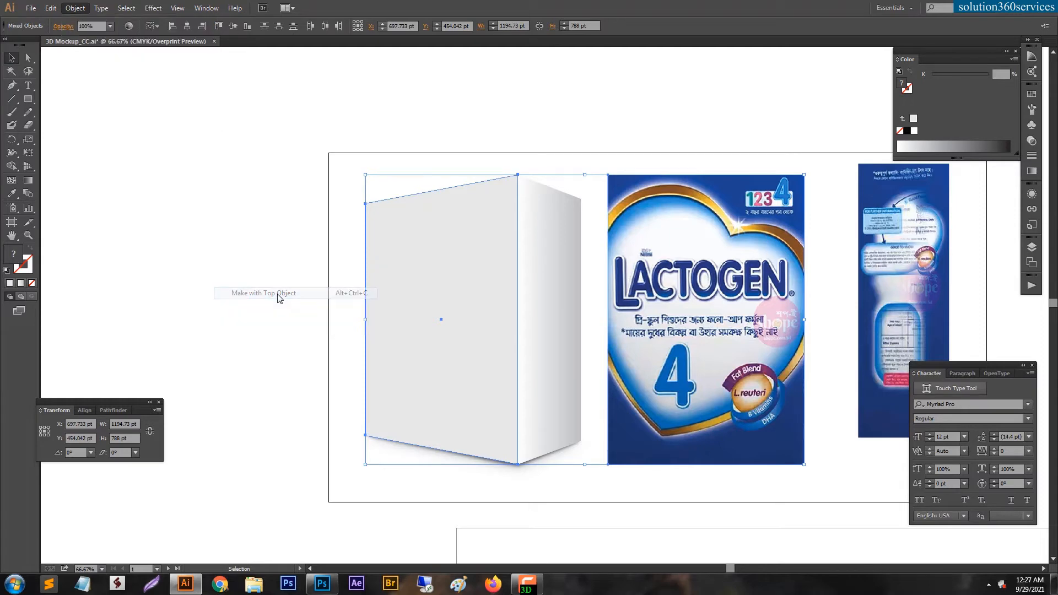
click(642, 484)
- Fit the flat side artwork to the box's gradient side face using Envelope Distort, Make with Top Object
key(space)
drag(654, 395, 564, 375)
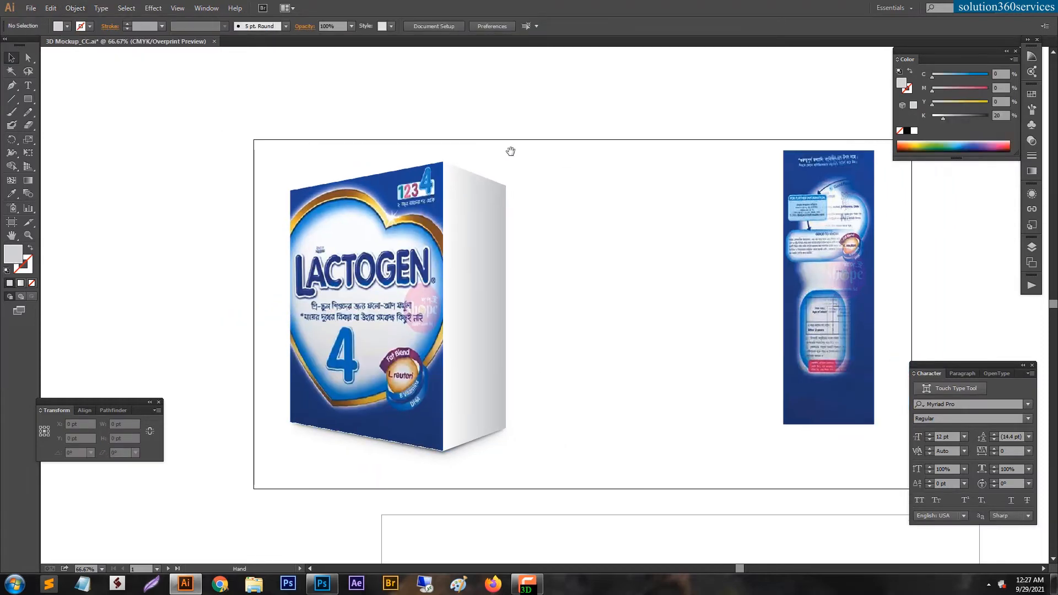
click(479, 236)
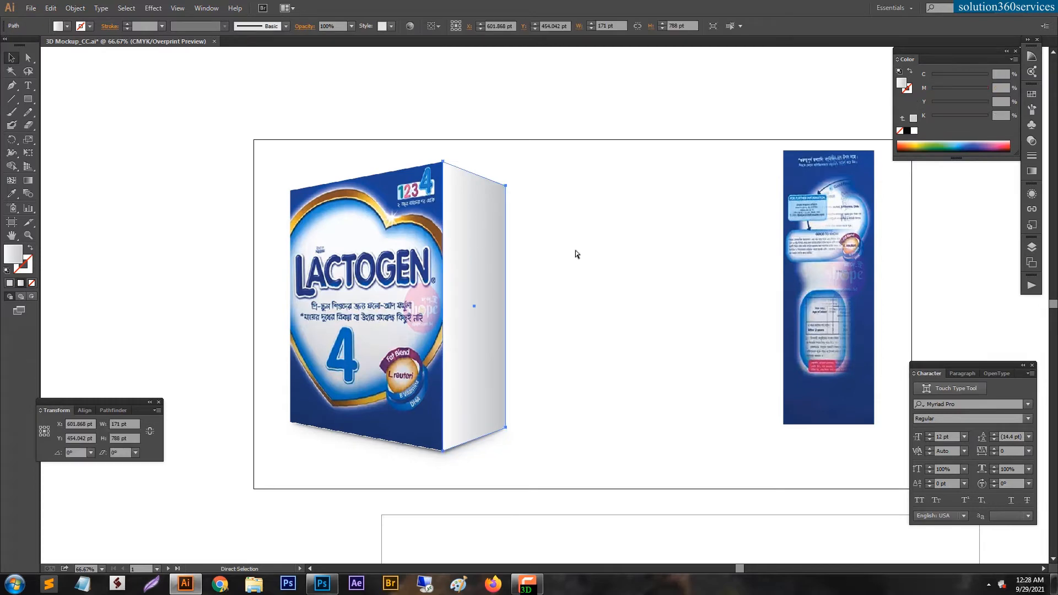
key(v)
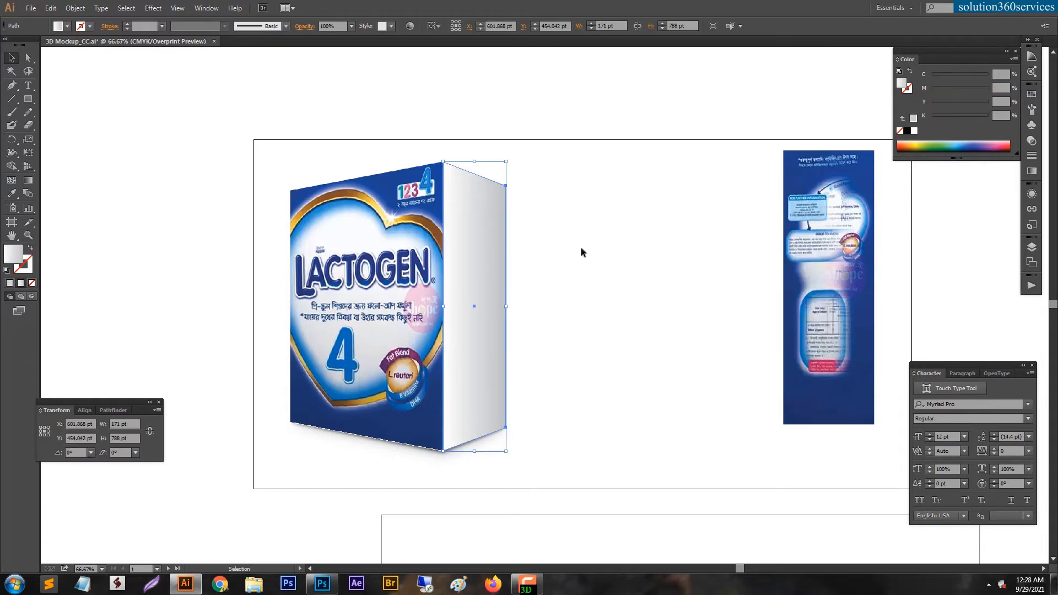
shift+click(838, 238)
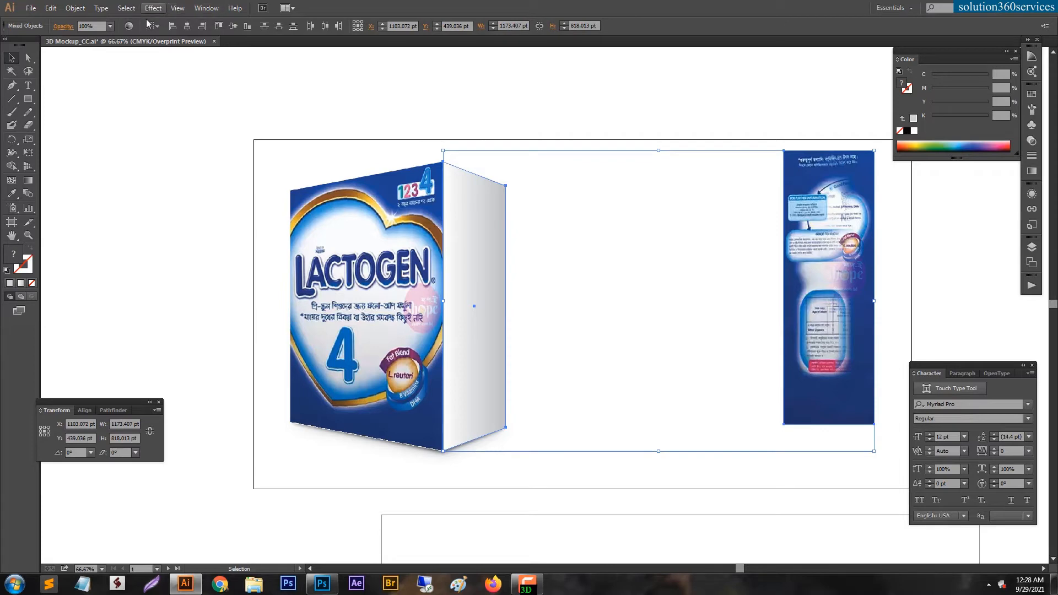
click(75, 8)
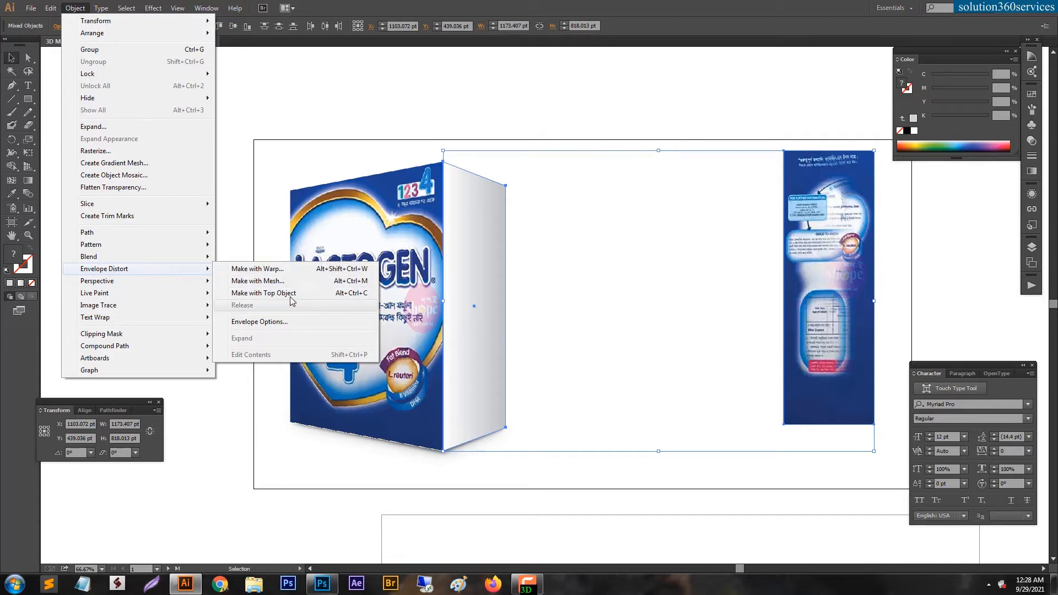
click(259, 294)
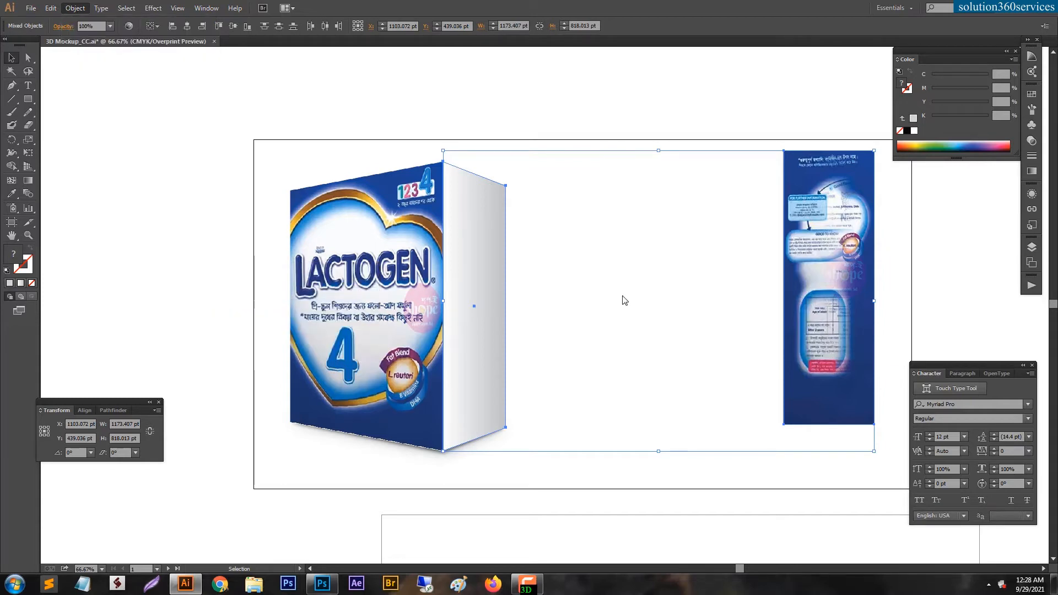
click(635, 288)
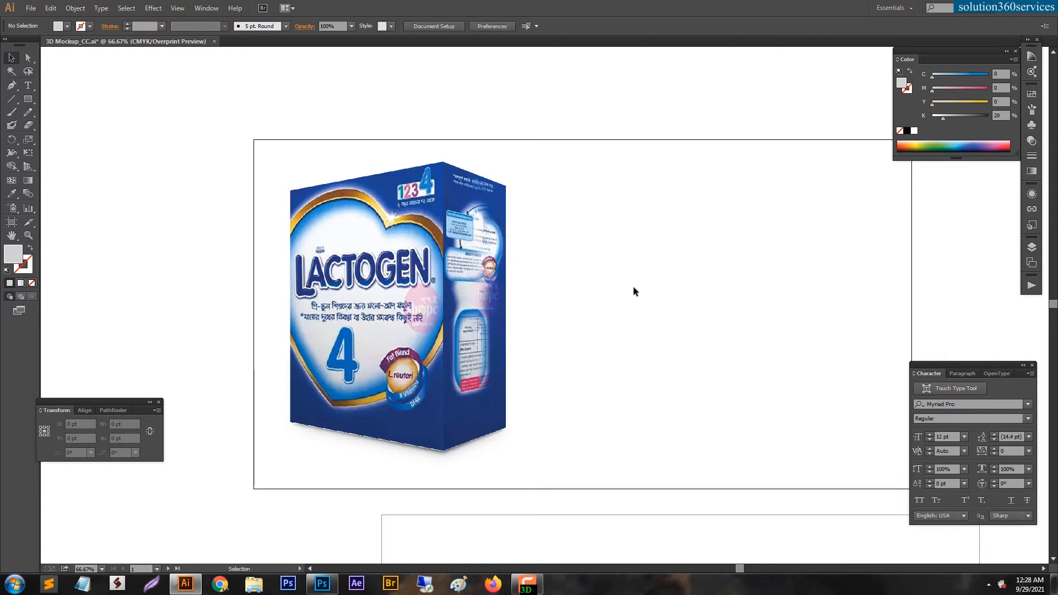
- Copy the blank gradient side face from beneath the side artwork and paste it in place in front of the artwork
key(a)
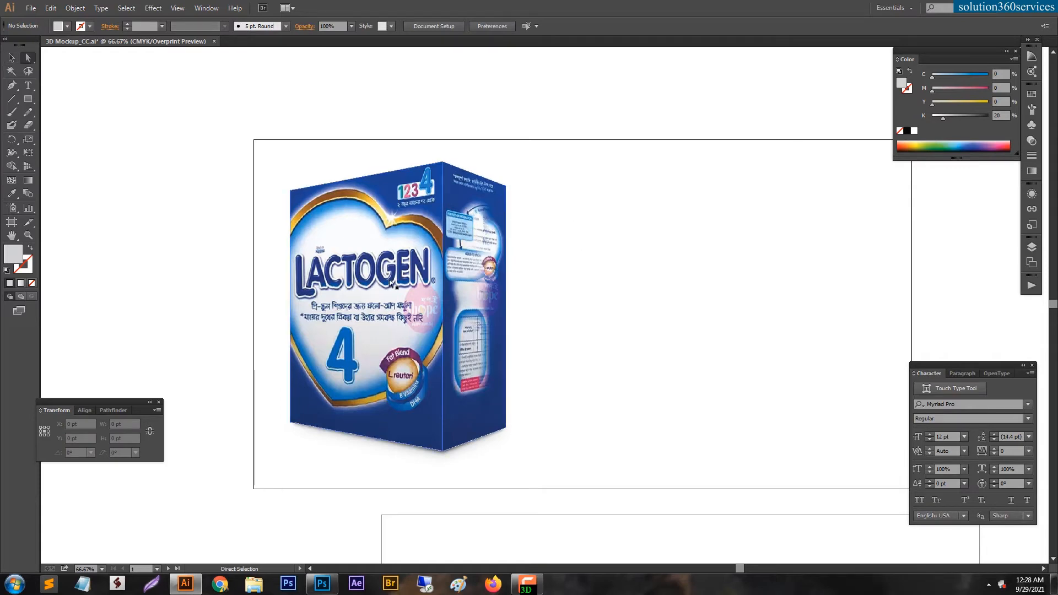
click(486, 259)
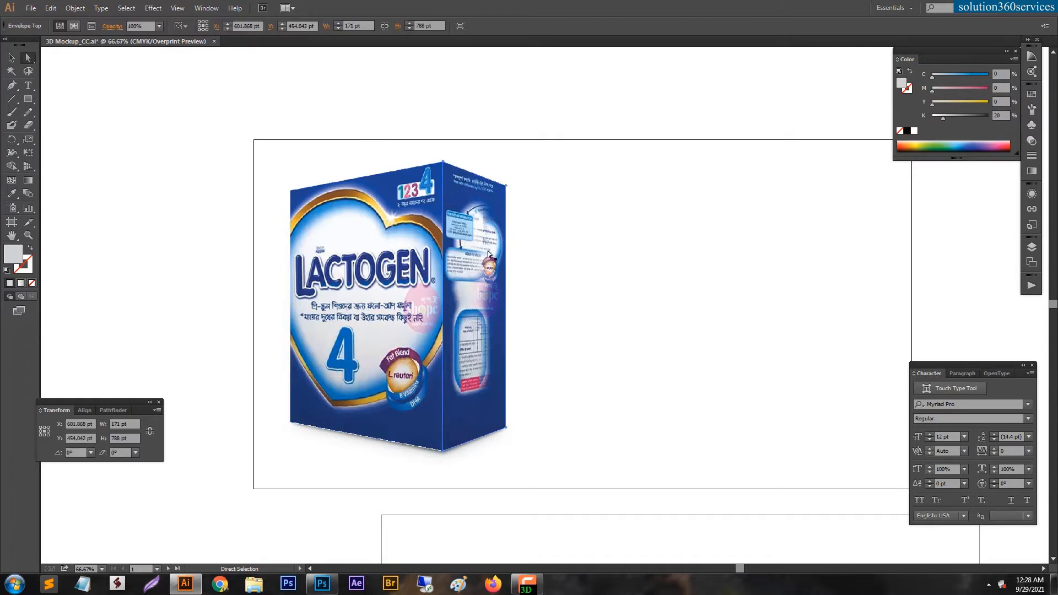
key(ctrl)
key(ctrl+3)
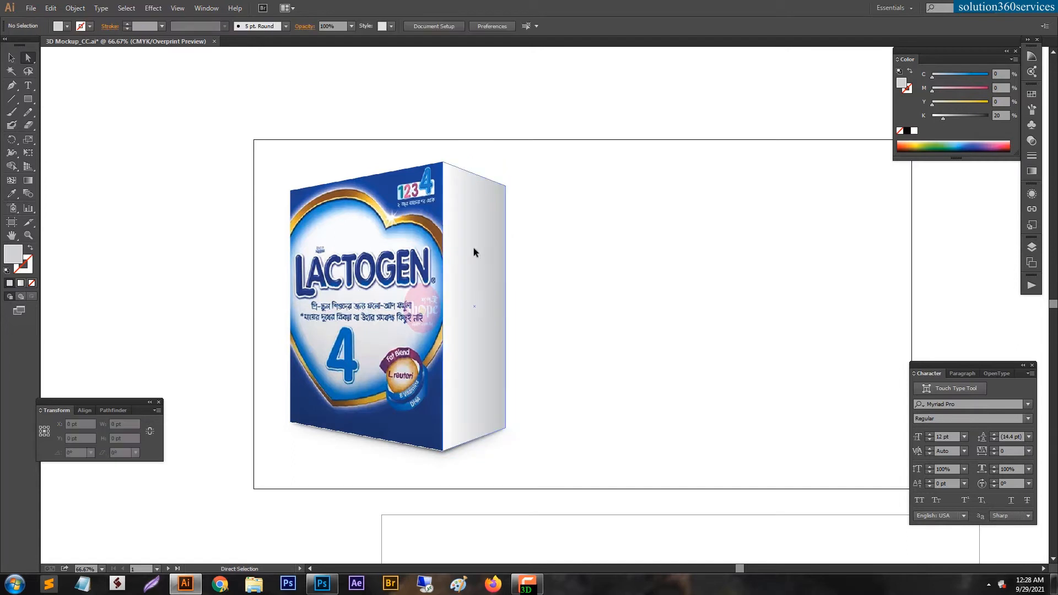
click(474, 248)
key(Delete)
key(ctrl+alt+3)
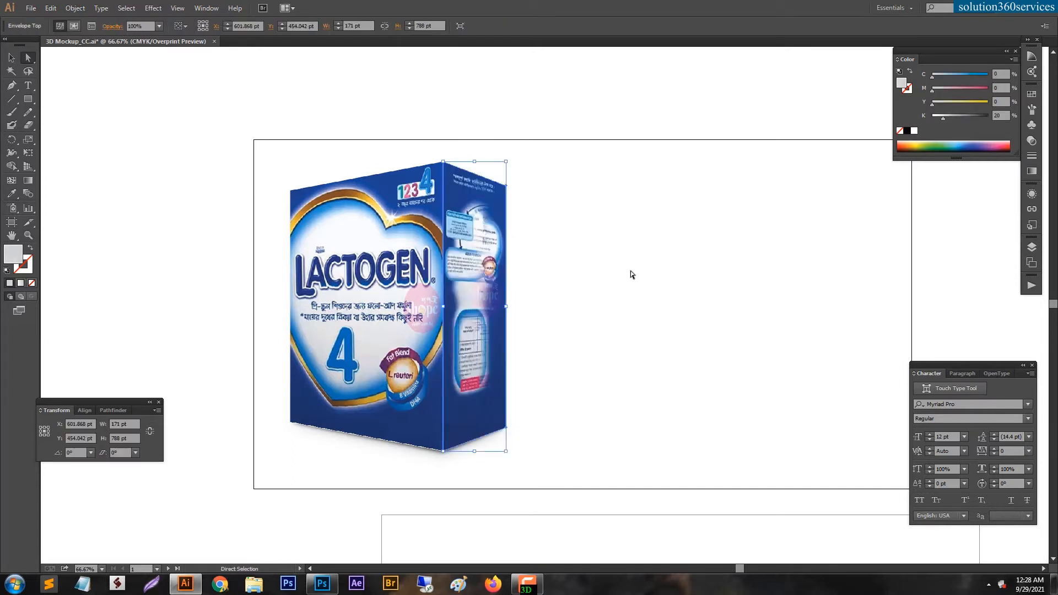
click(631, 270)
key(ctrl+z)
click(631, 269)
- Set the pasted side face's dark gradient stop to 49% K and its blending mode to Multiply
click(493, 255)
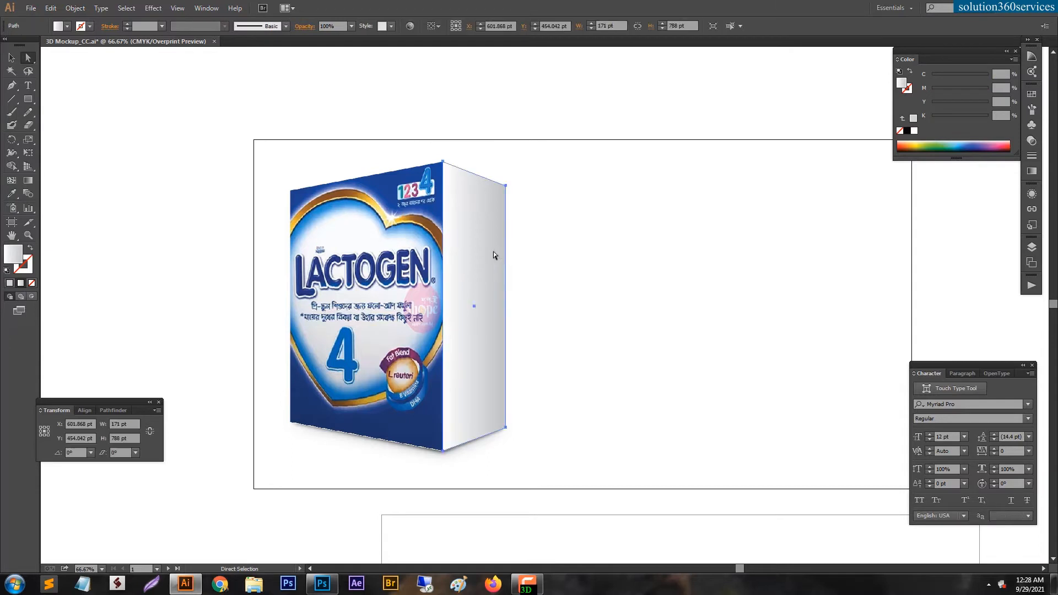
click(1035, 174)
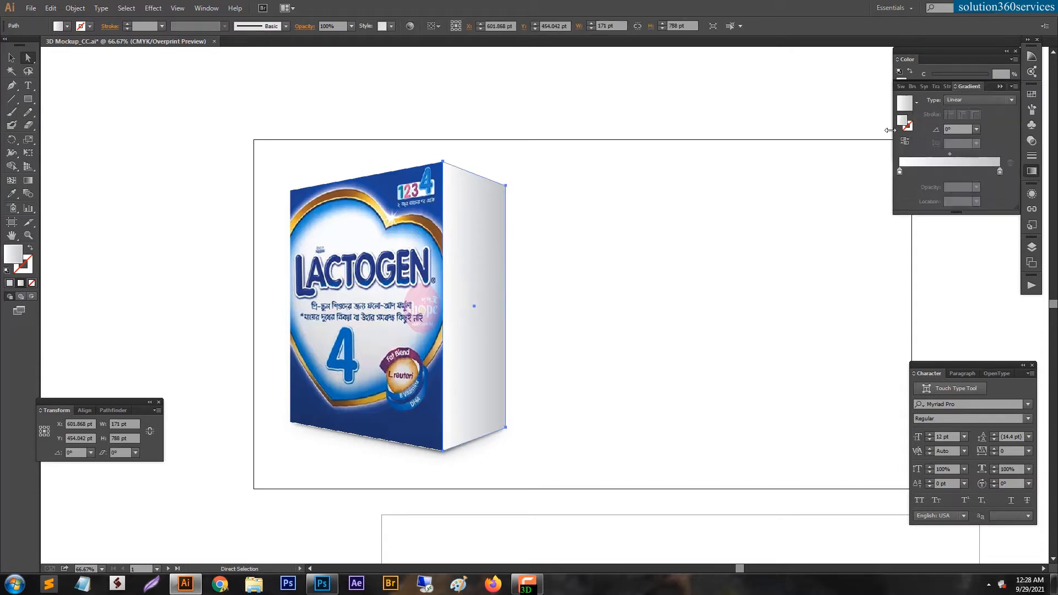
double_click(999, 171)
drag(923, 214, 936, 214)
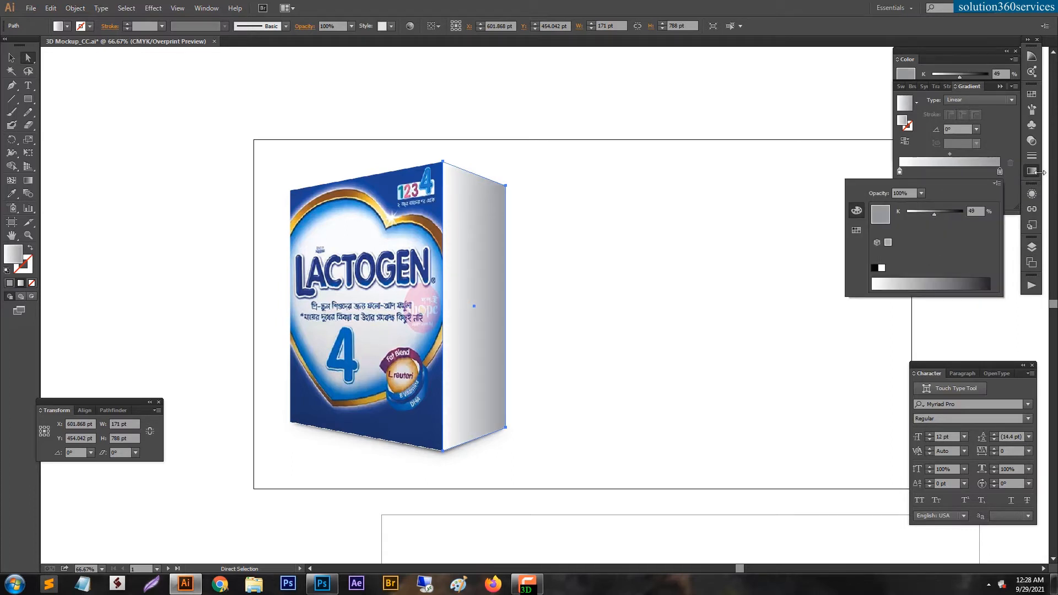
click(1034, 145)
click(1035, 144)
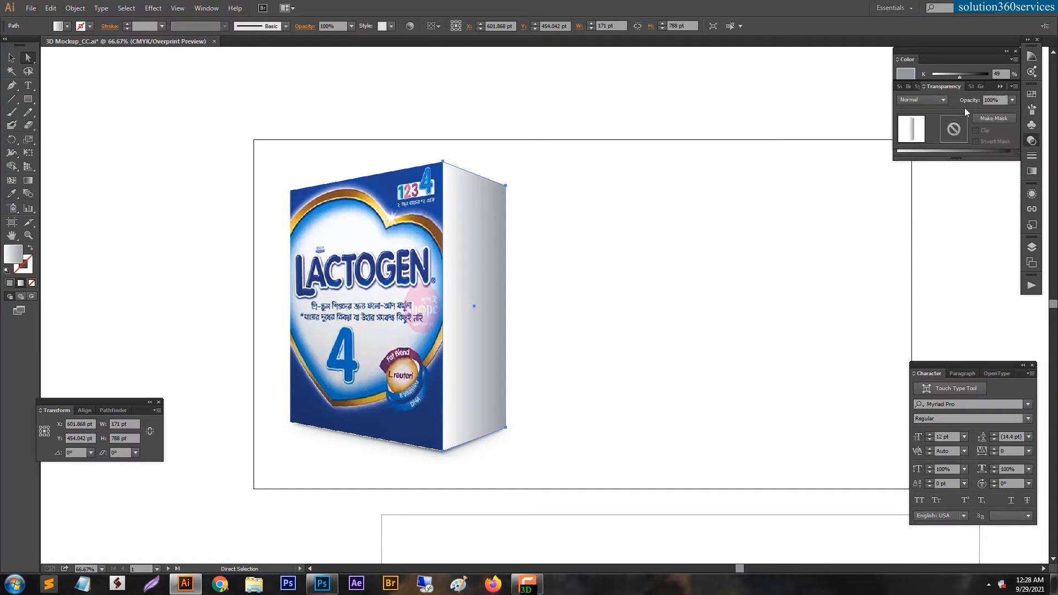
click(932, 100)
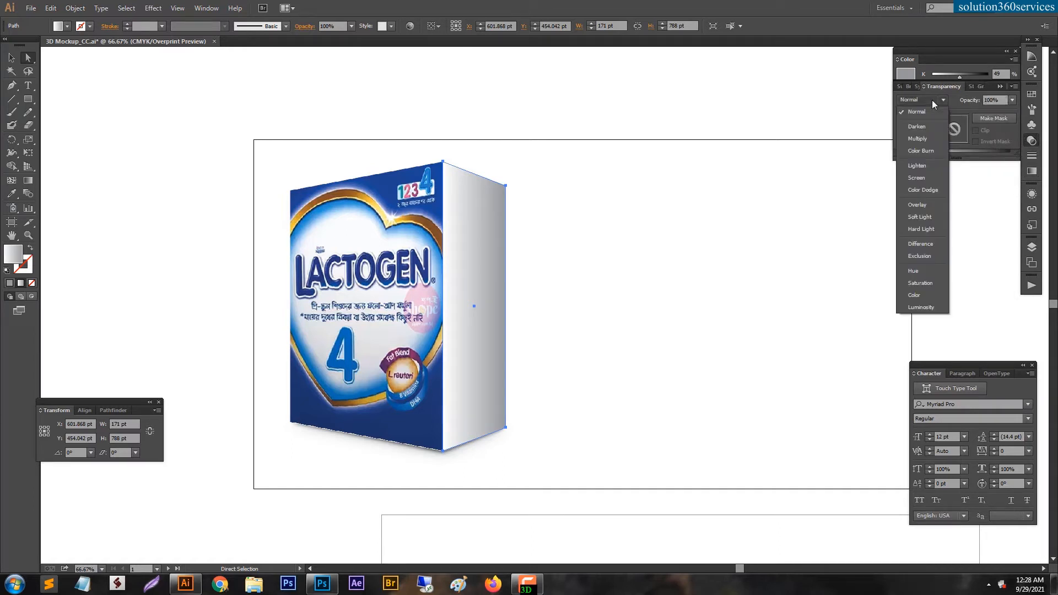
click(924, 141)
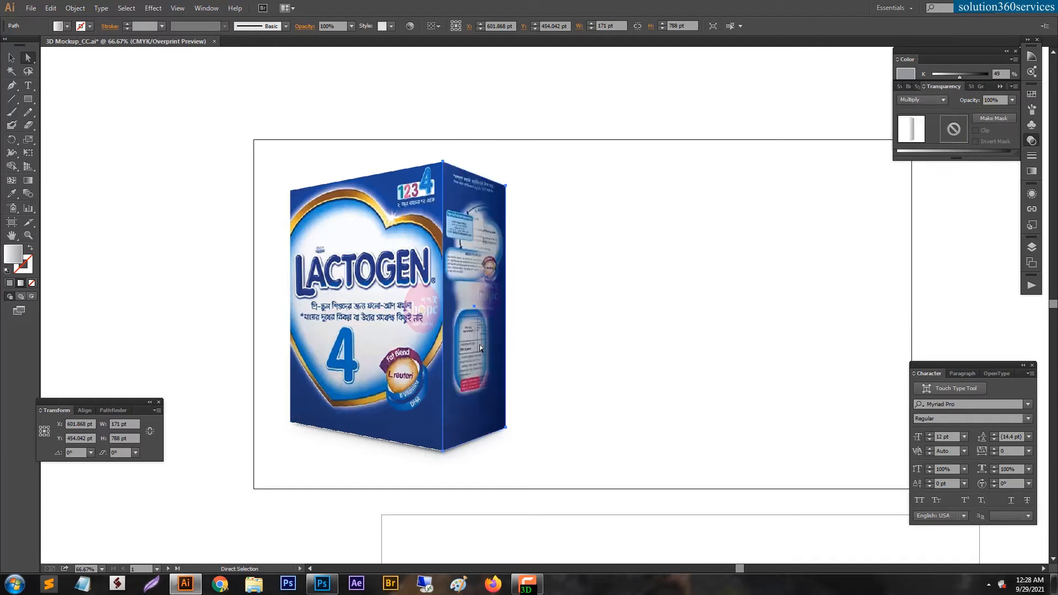
- Try 40% opacity on the side shading face and return it to 100%
click(1013, 100)
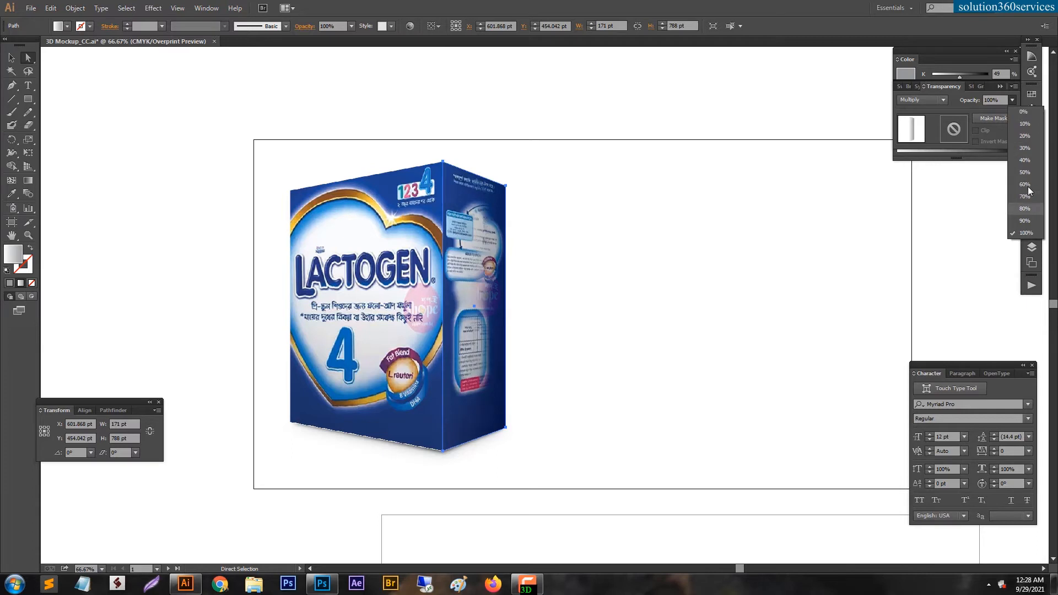
click(1026, 160)
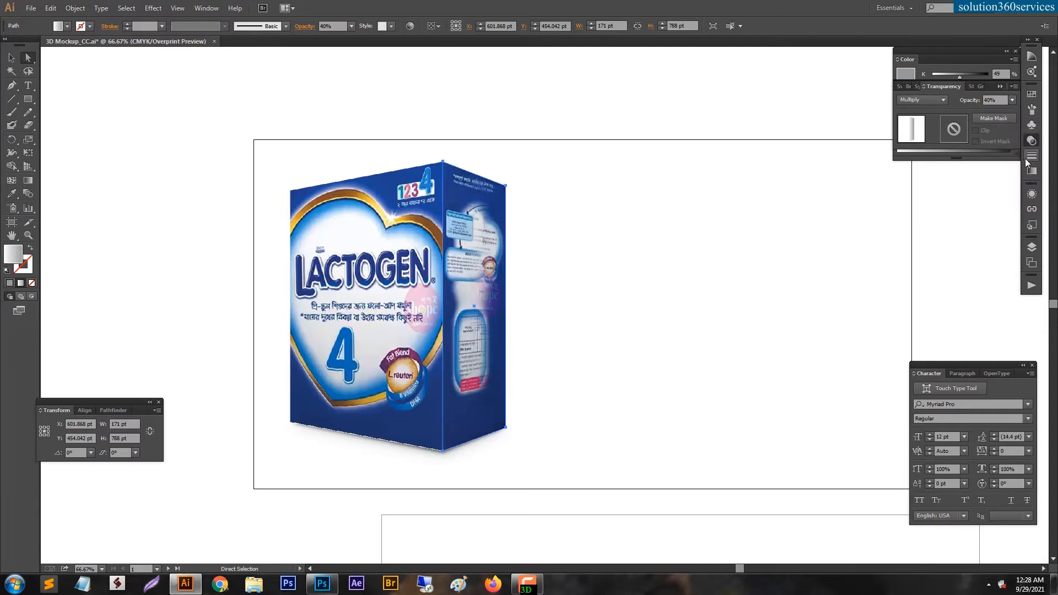
click(1013, 100)
click(1026, 239)
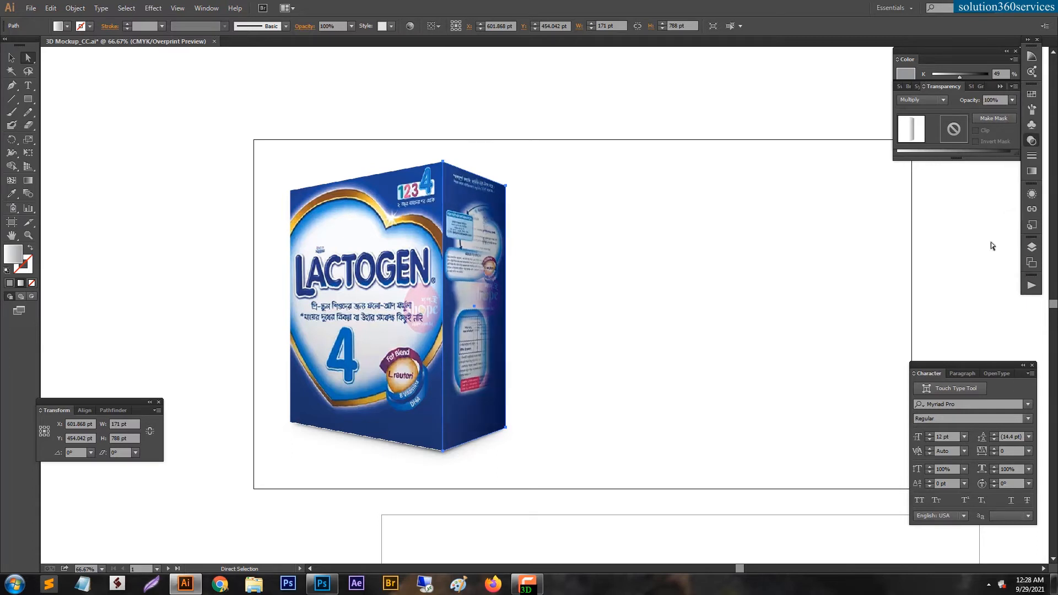
- Darken the side shading gradient by setting its end stop to 60% K
click(758, 274)
click(444, 210)
click(919, 87)
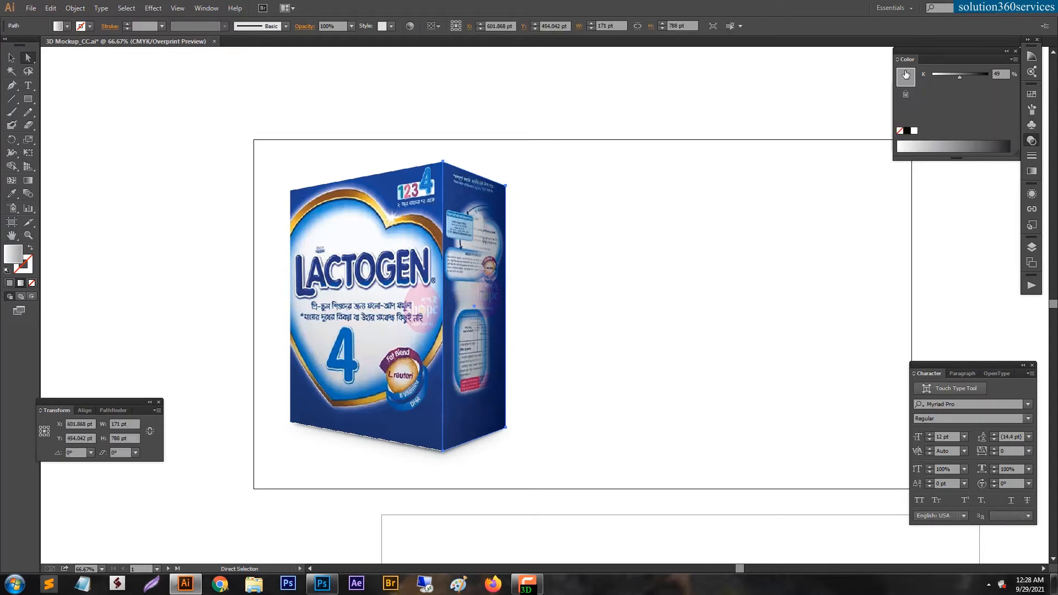
click(1032, 171)
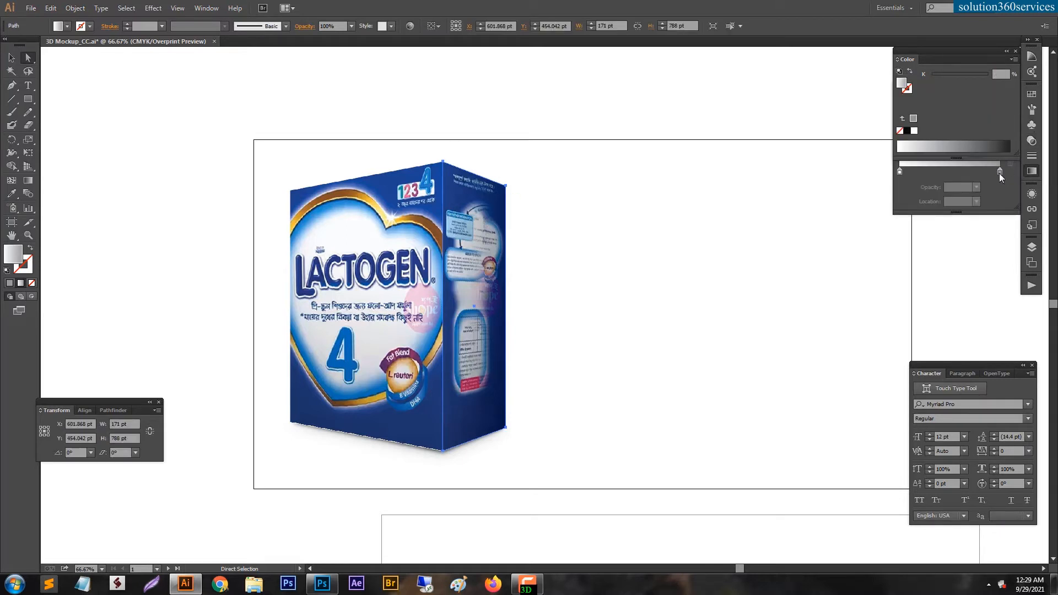
click(1000, 172)
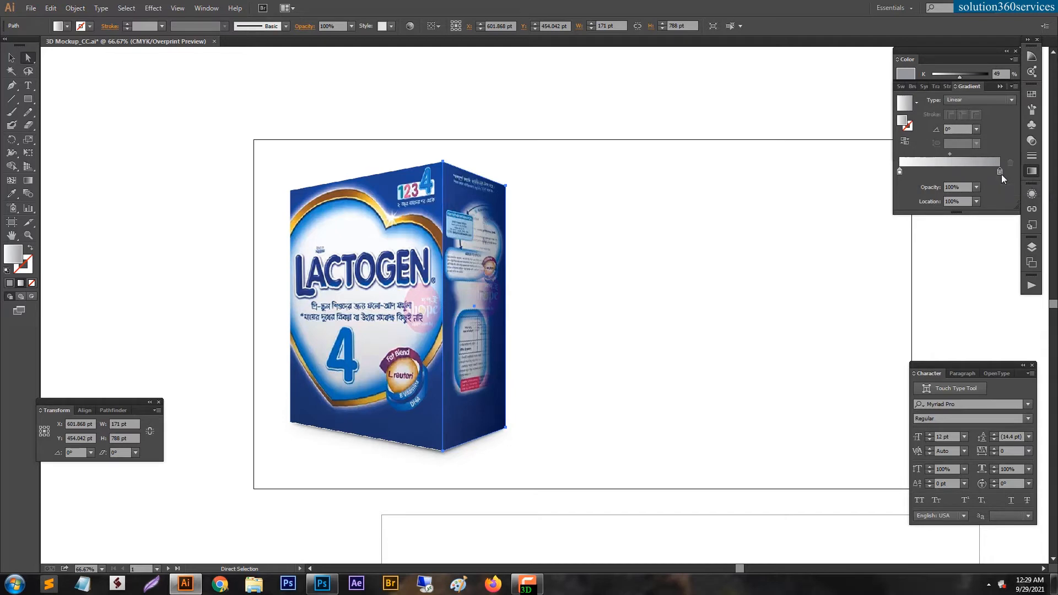
double_click(1001, 172)
drag(935, 214, 940, 213)
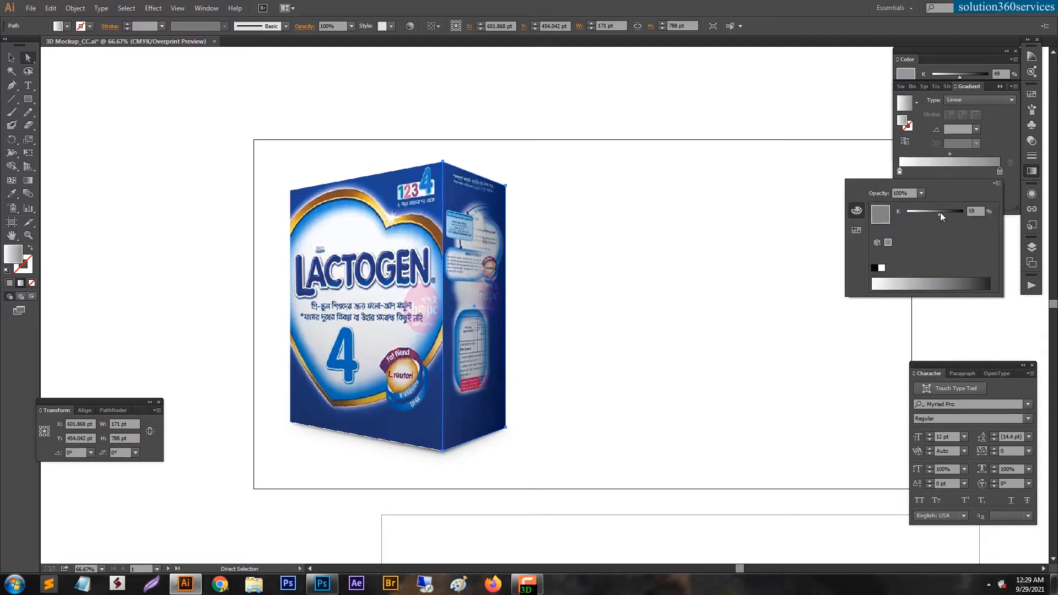
click(644, 254)
click(643, 254)
- Inspect the front and side faces of the finished Lactogen box
key(space)
drag(675, 368, 607, 376)
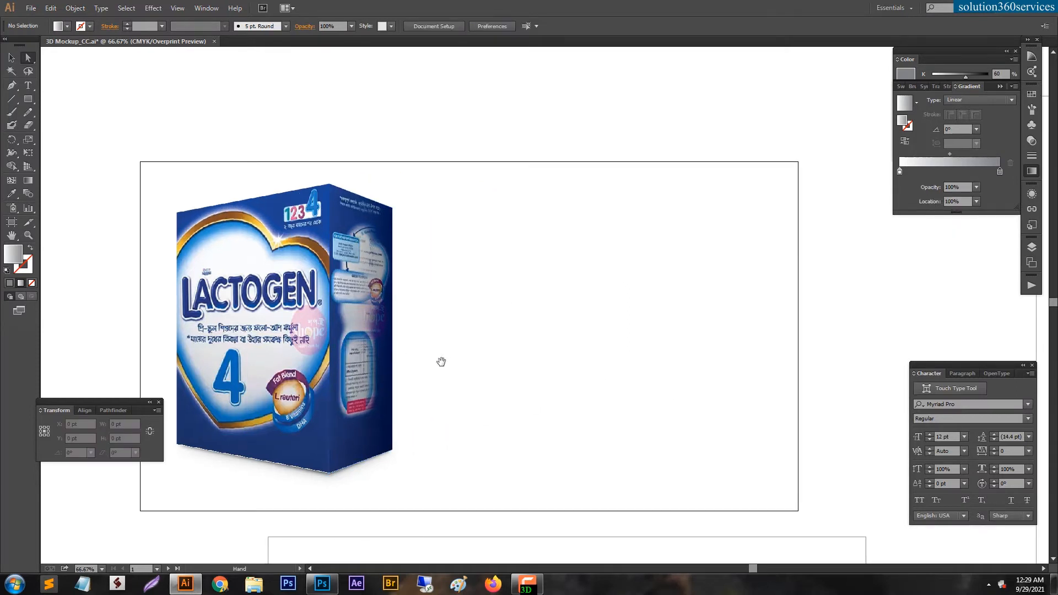
click(223, 219)
click(377, 268)
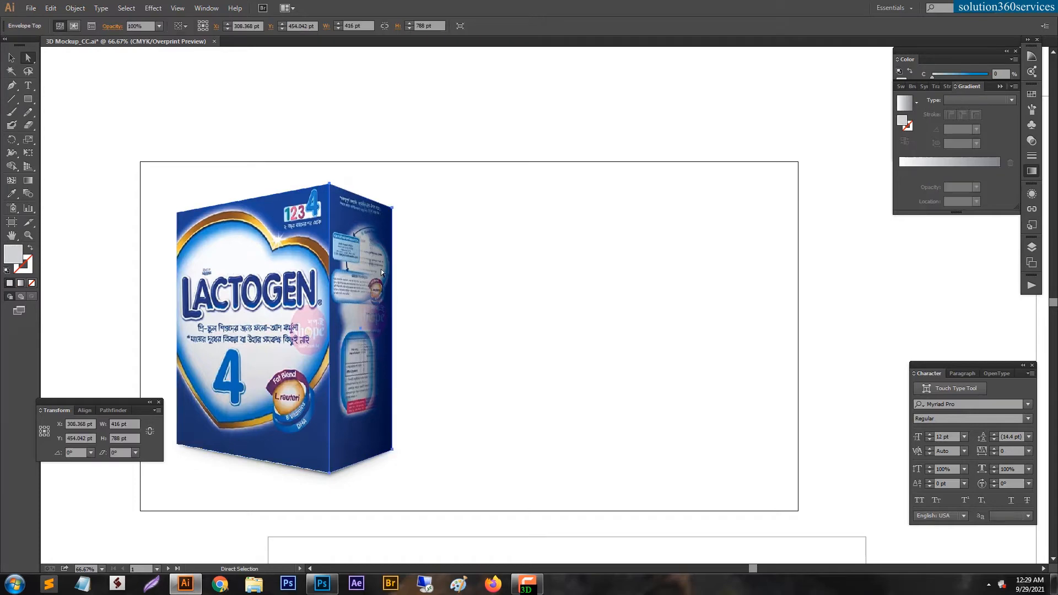
click(489, 267)
key(v)
key(space)
drag(402, 282, 461, 259)
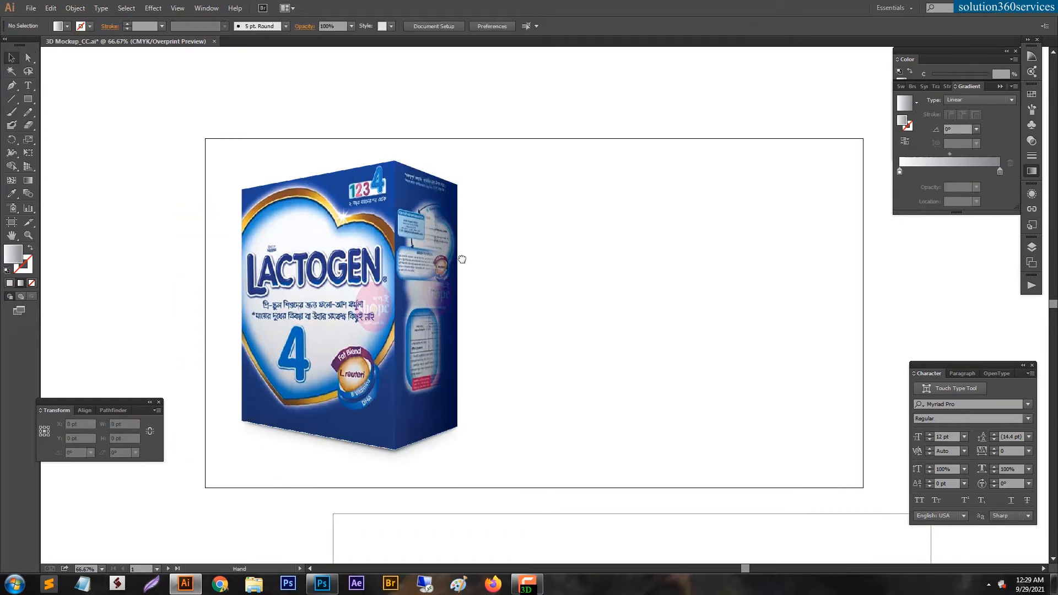
- Lock the blank spiral notebook image on the second artboard
key(space)
drag(526, 262, 244, 368)
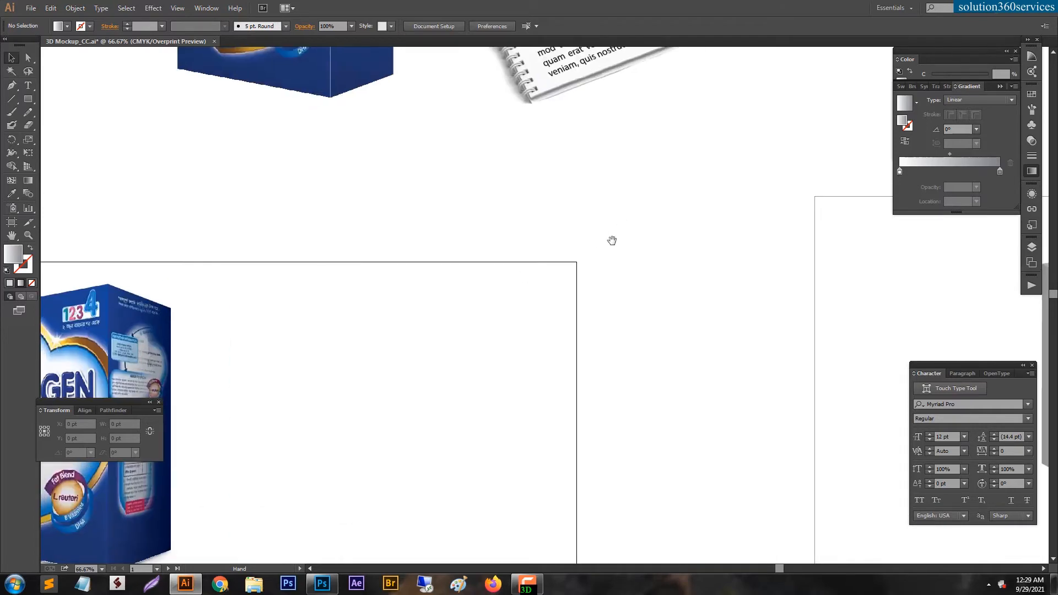
drag(485, 435, 556, 158)
drag(439, 403, 521, 164)
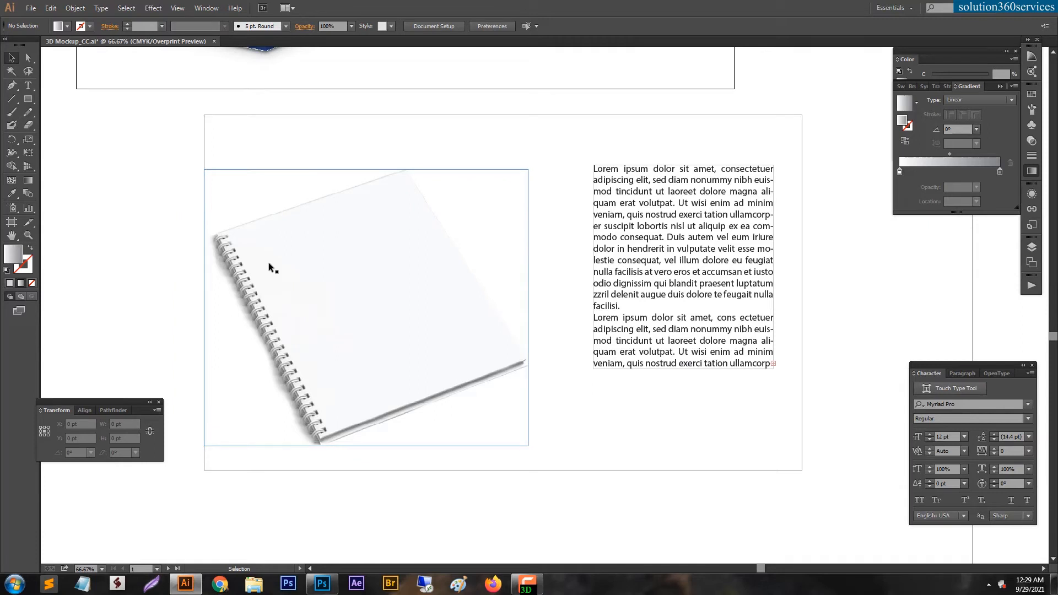
click(262, 251)
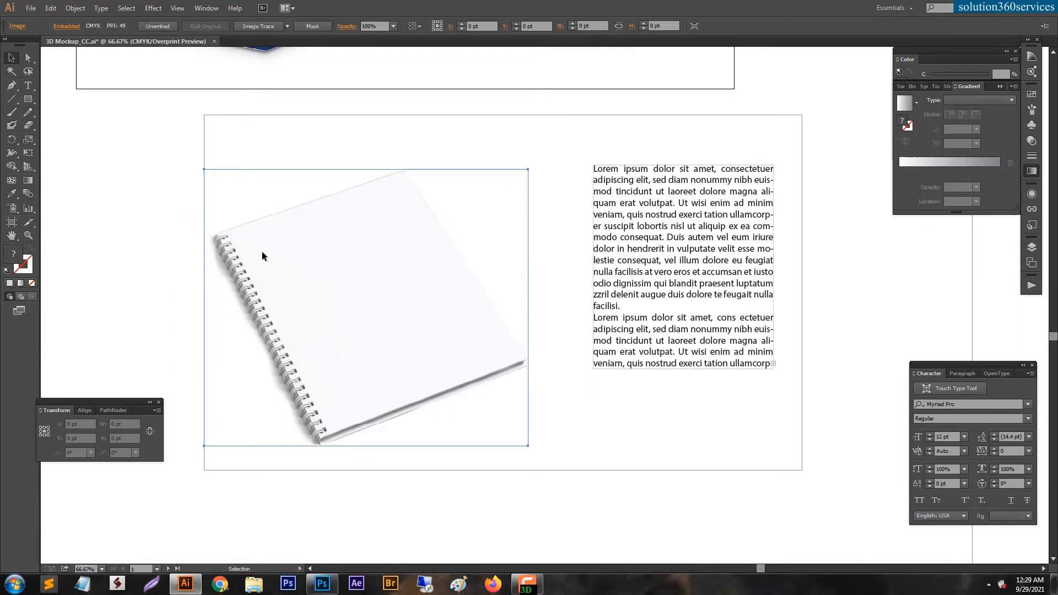
key(ctrl+2)
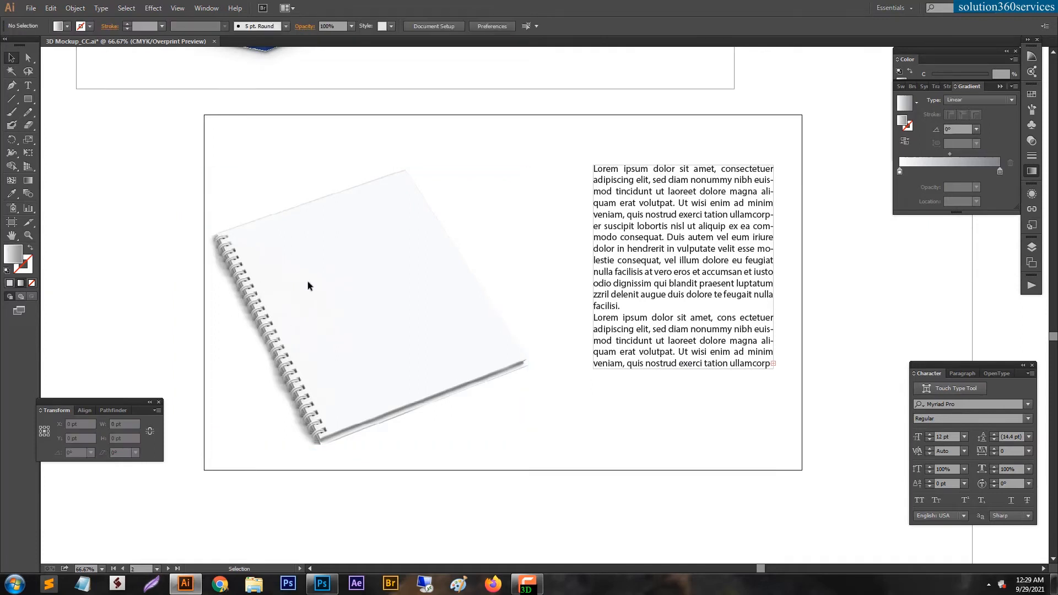
click(242, 239)
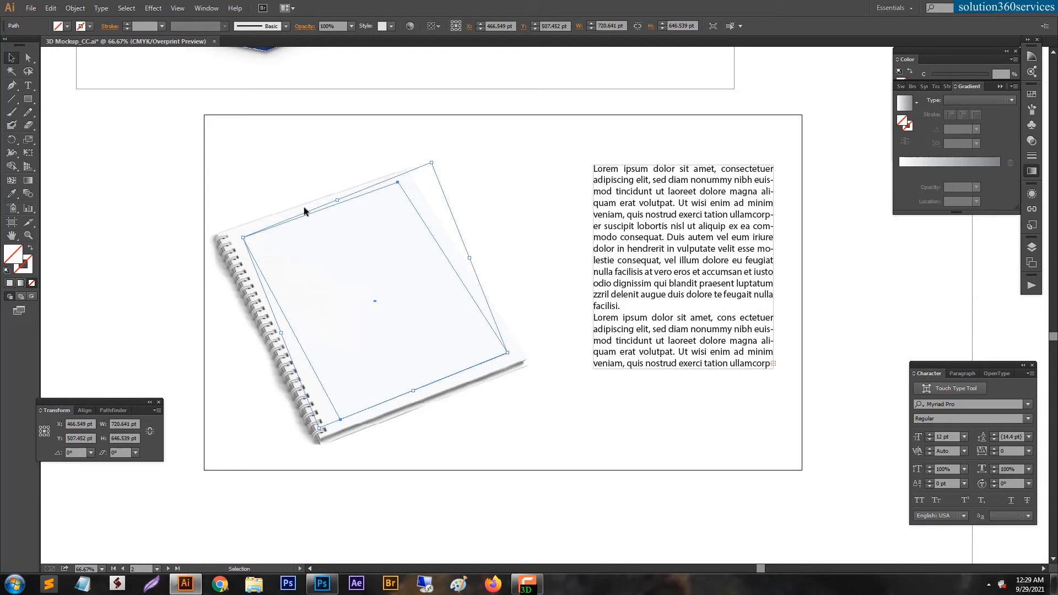
click(642, 218)
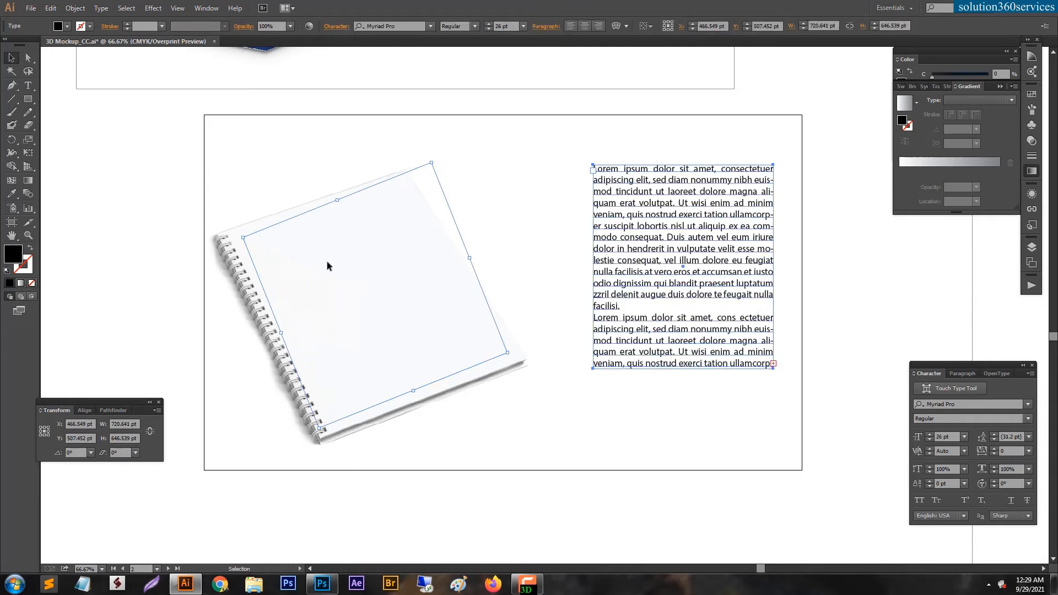
click(611, 398)
drag(630, 249, 473, 267)
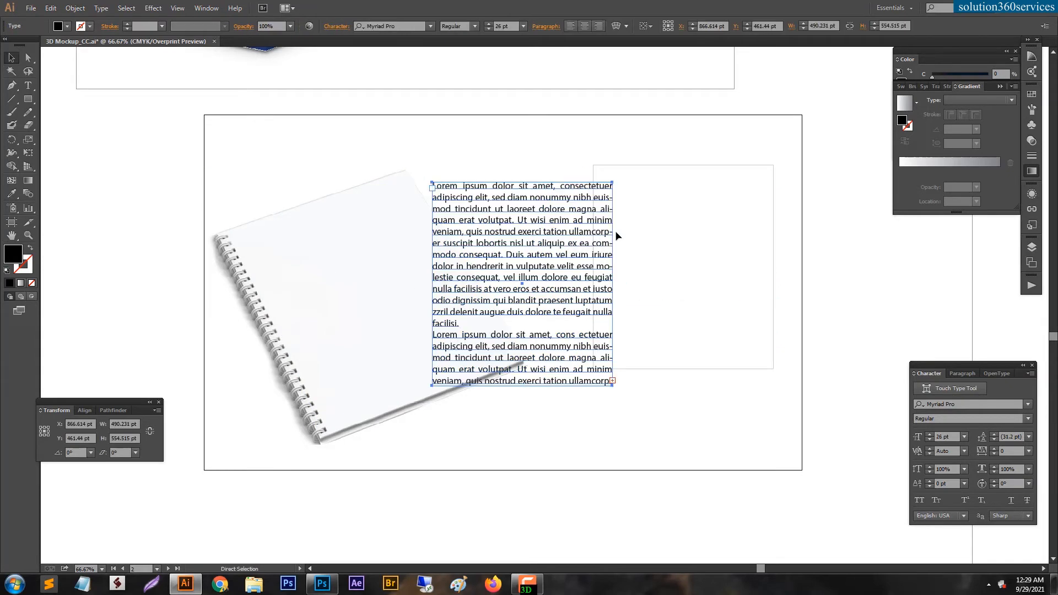
key(ctrl+z)
- Duplicate the lorem ipsum text block, rotate the copy to match the notebook's slant, and place it on the notebook page
alt+drag(627, 223, 478, 293)
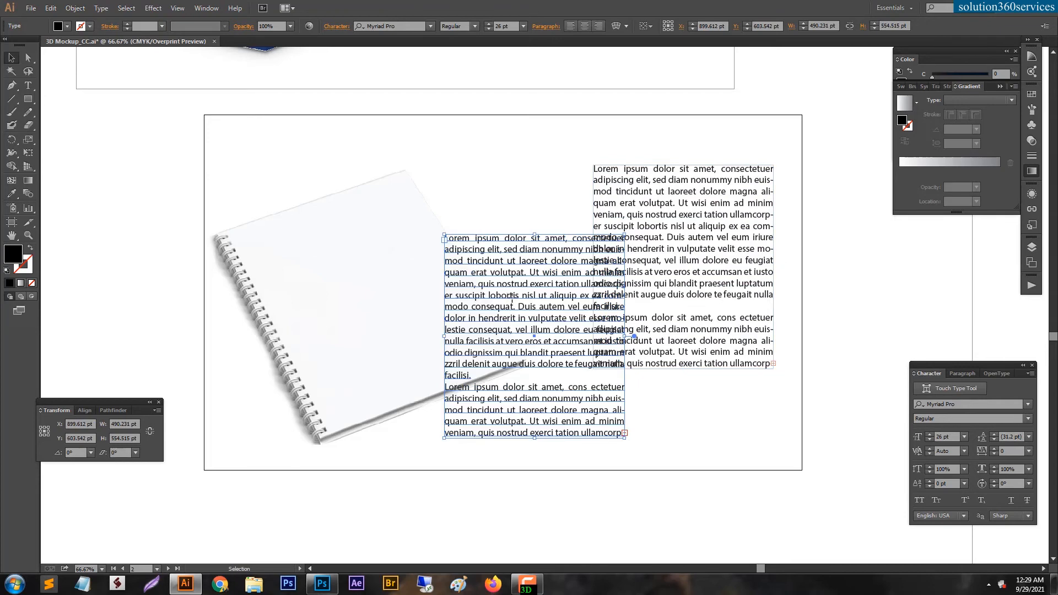
key(r)
click(516, 298)
drag(483, 387, 540, 398)
key(a)
drag(425, 276, 365, 268)
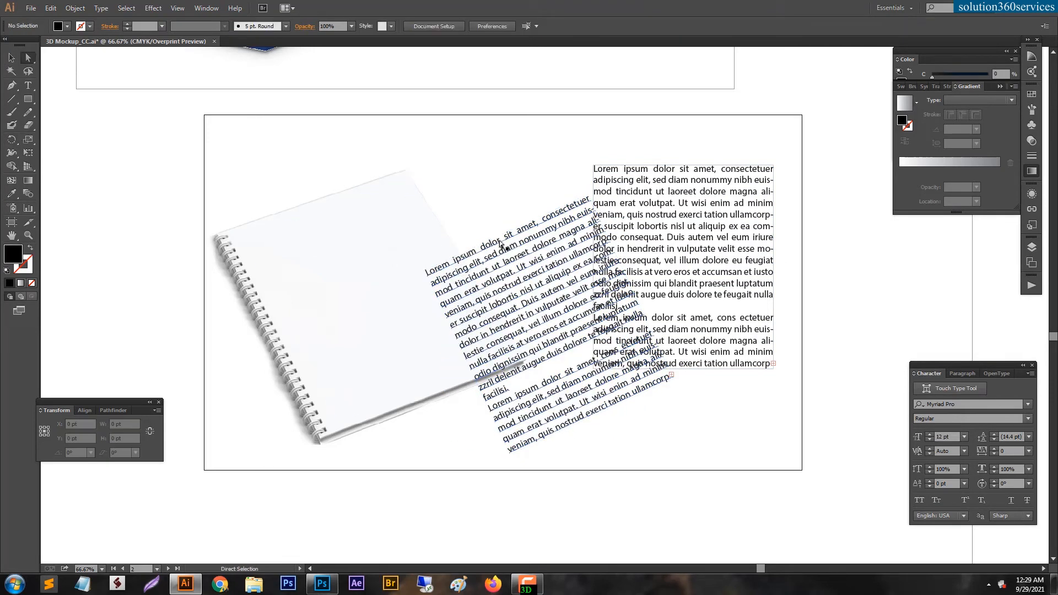
drag(499, 242, 326, 218)
drag(480, 207, 481, 208)
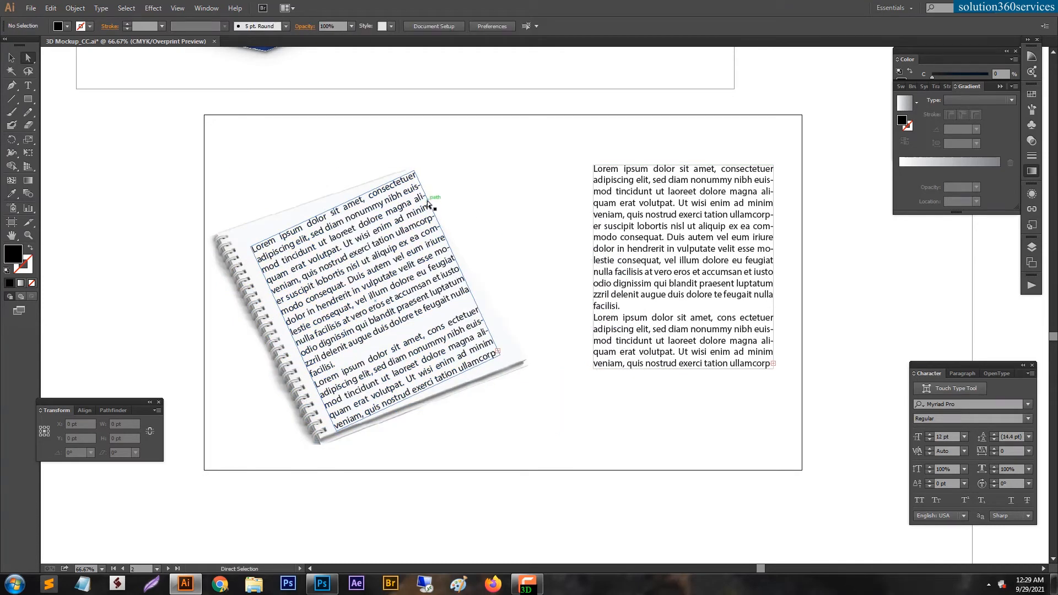
- Try to fit the rotated text frame's corners to the page perspective, and move the copy off the notebook below the upright text
drag(415, 175, 401, 193)
drag(499, 354, 494, 347)
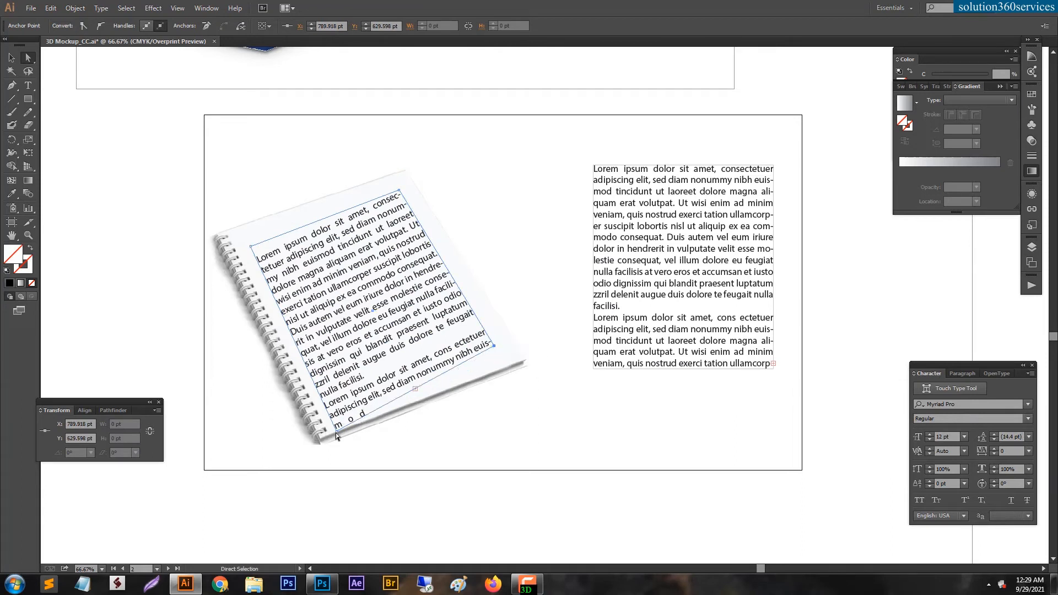
click(335, 432)
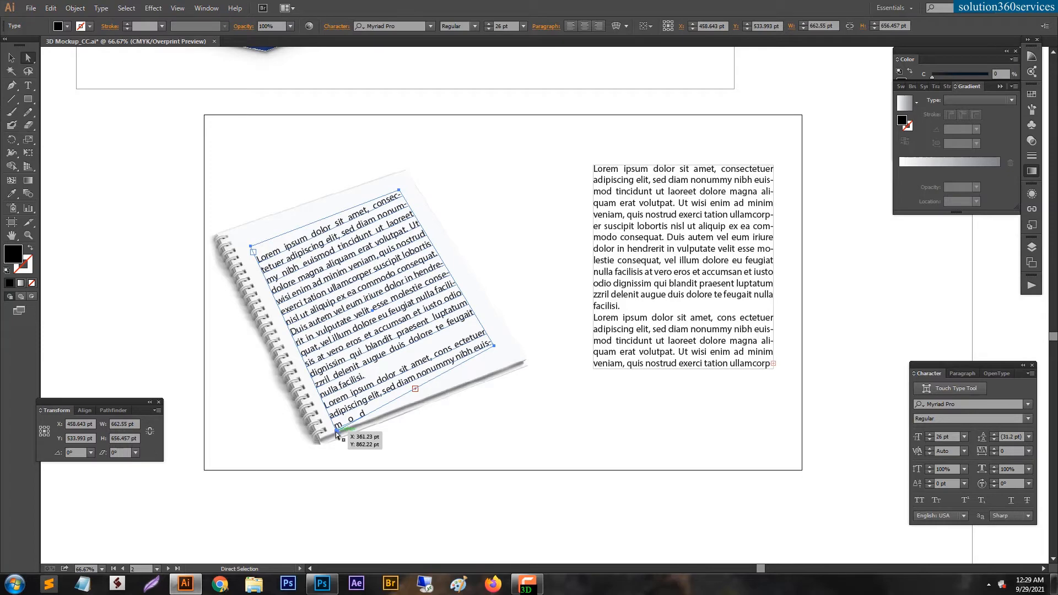
click(375, 451)
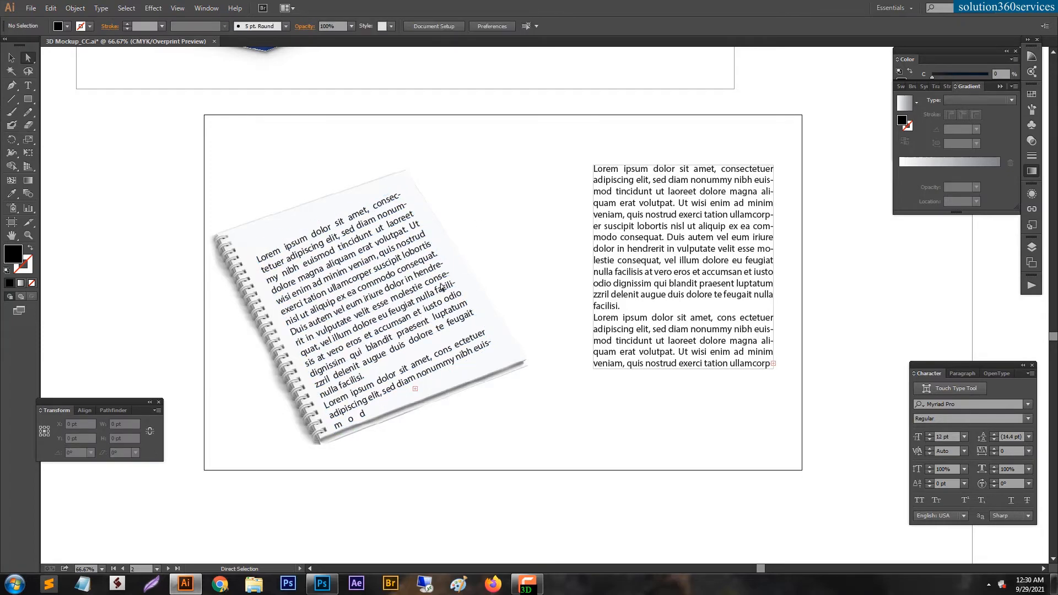
drag(441, 349, 771, 475)
drag(731, 423, 691, 450)
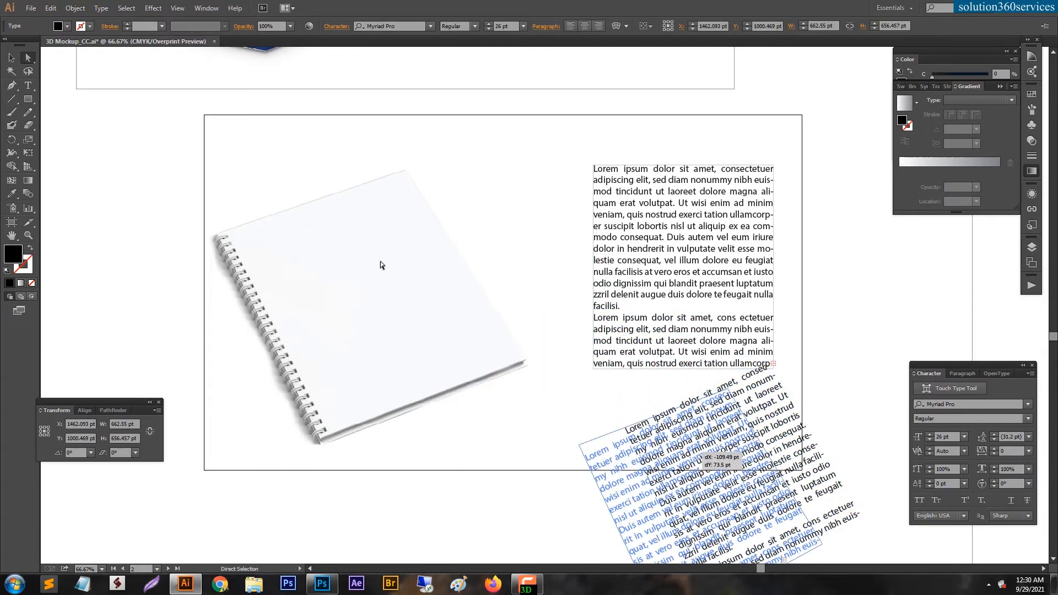
- Bring the four-sided path on the notebook page to the front
alt+click(431, 231)
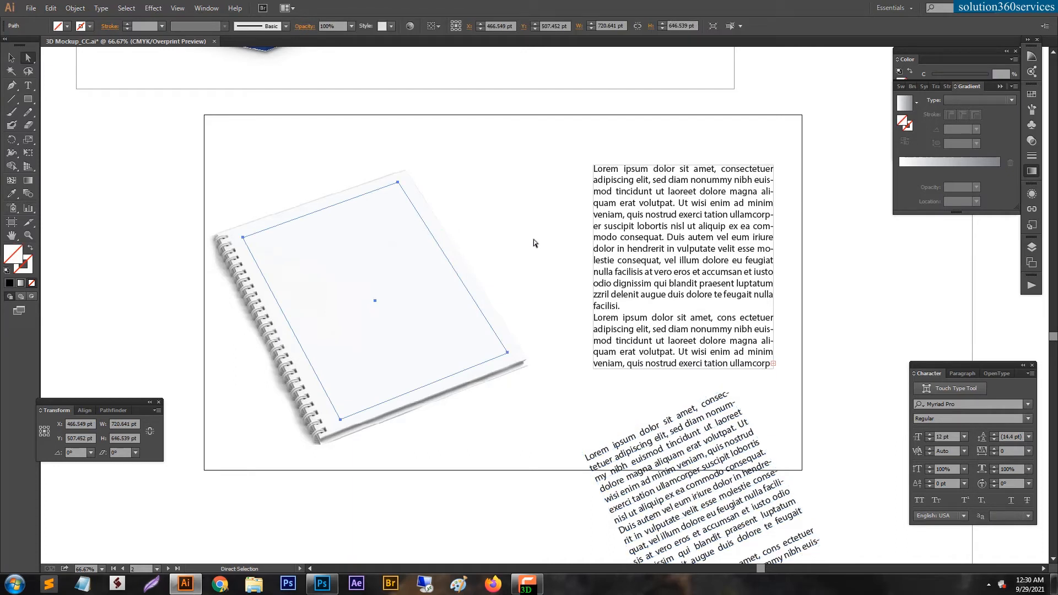
right_click(444, 255)
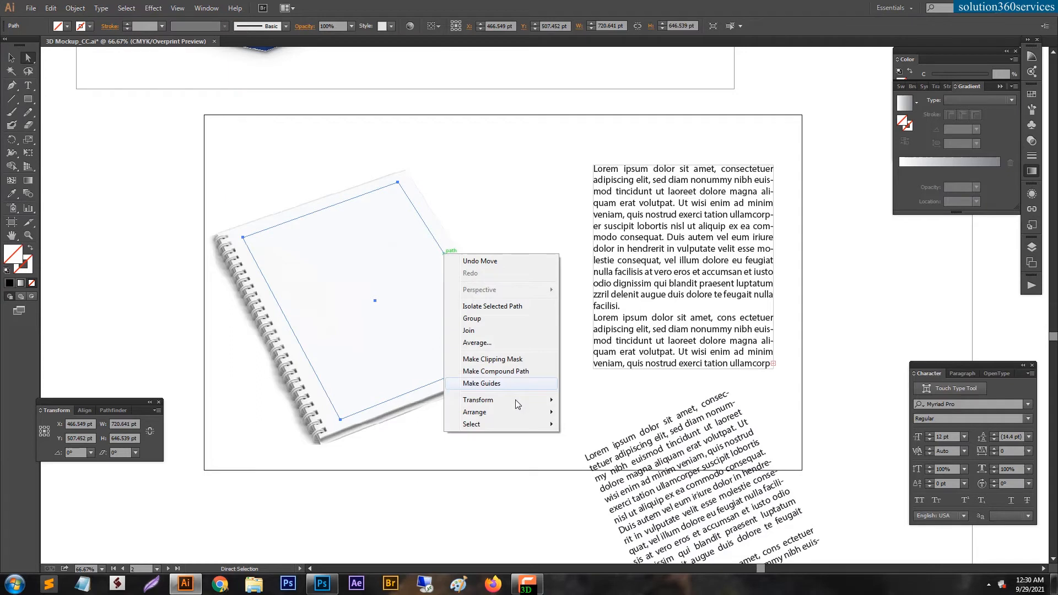
mouse_move(489, 419)
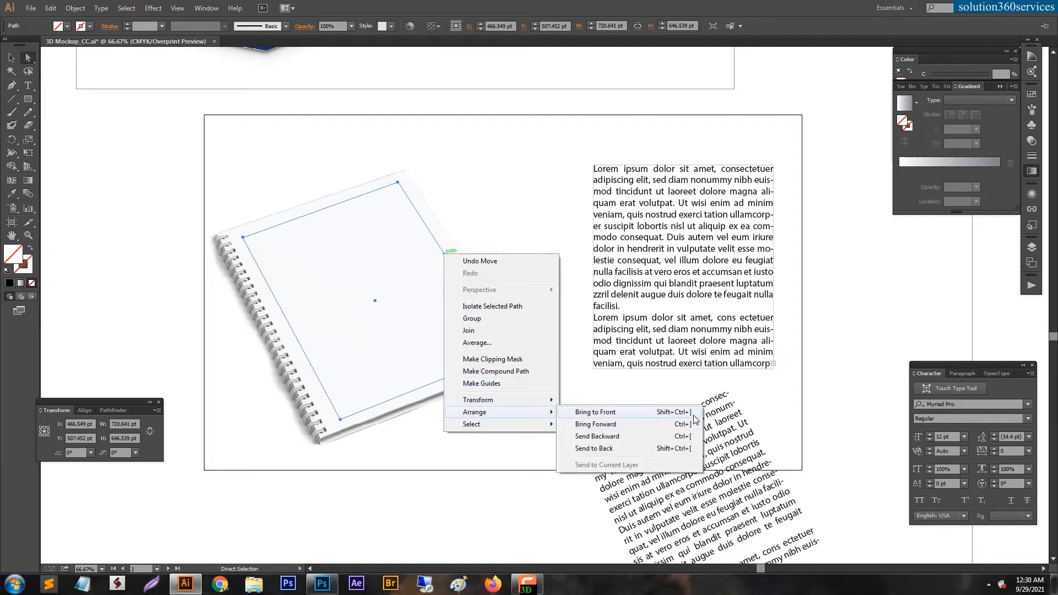
click(629, 415)
- Fit the upright lorem ipsum text into the notebook page path using Envelope Distort, Make with Top Object
key(v)
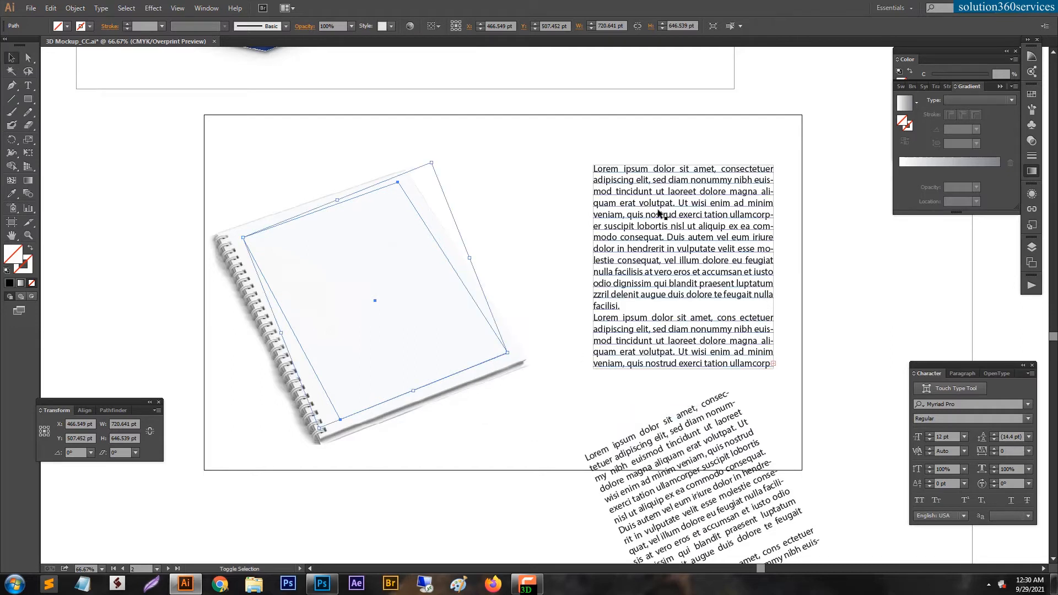
shift+click(610, 237)
click(69, 8)
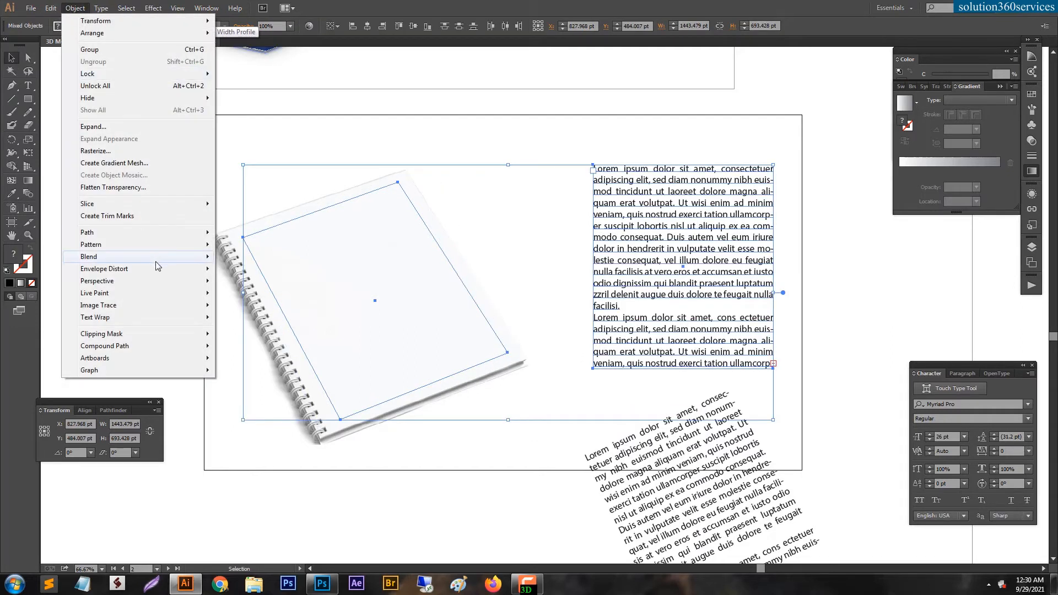
mouse_move(108, 272)
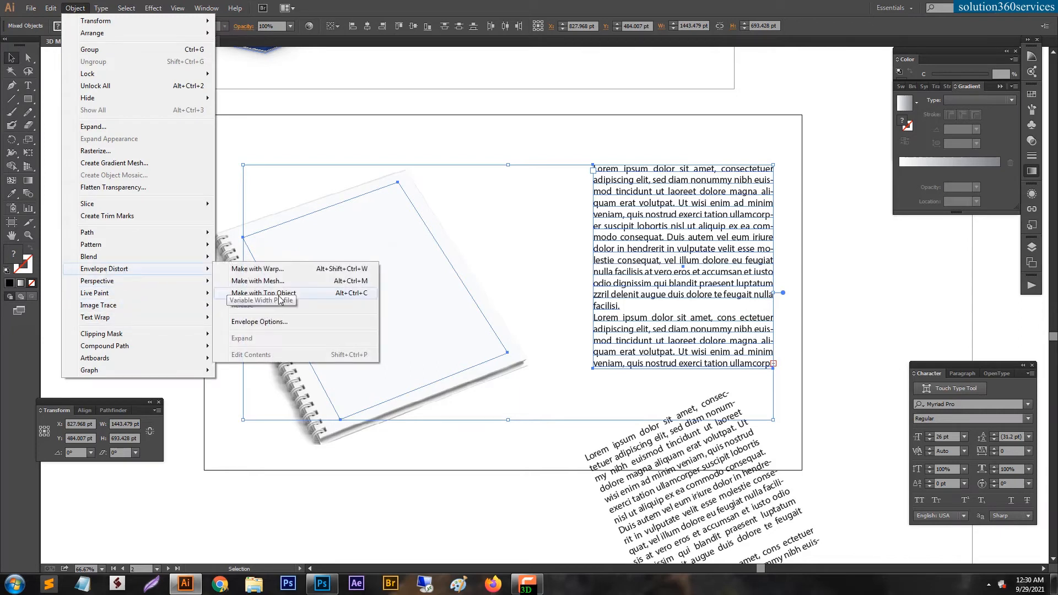
click(305, 295)
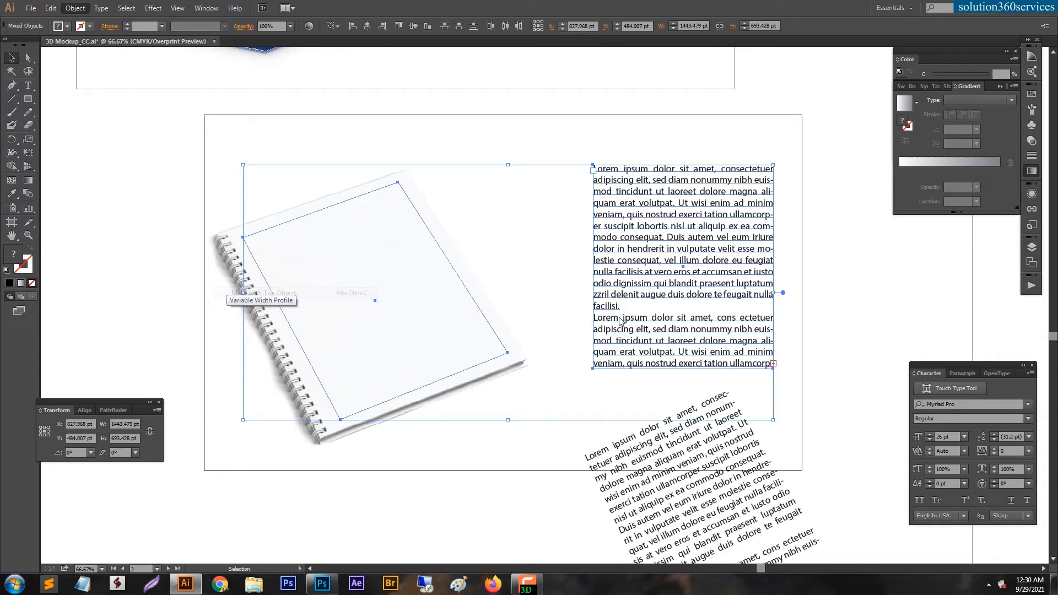
click(574, 286)
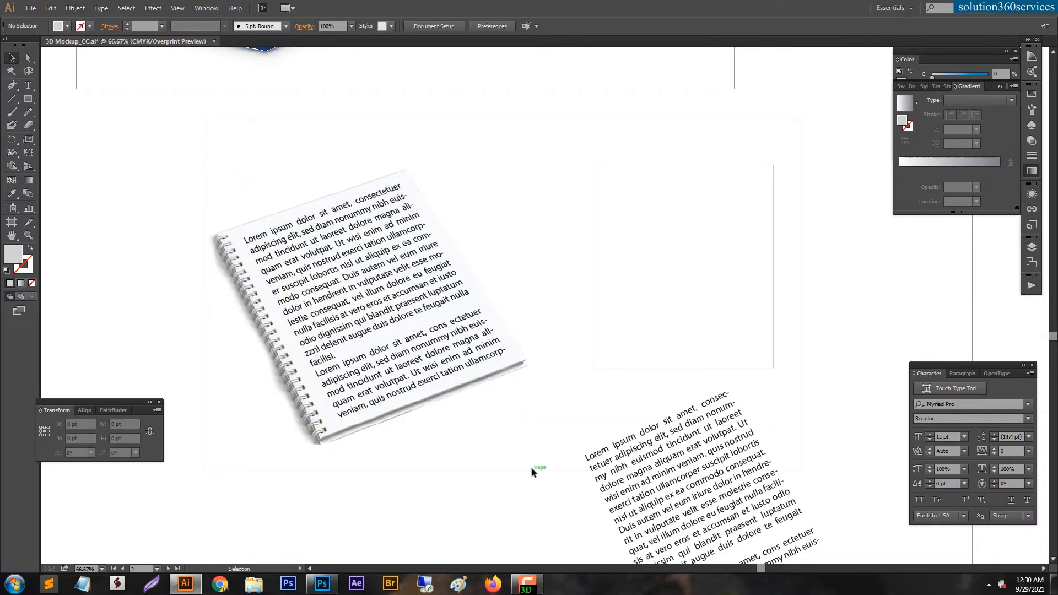
- Delete the empty rectangle left beside the notebook
drag(549, 467, 537, 423)
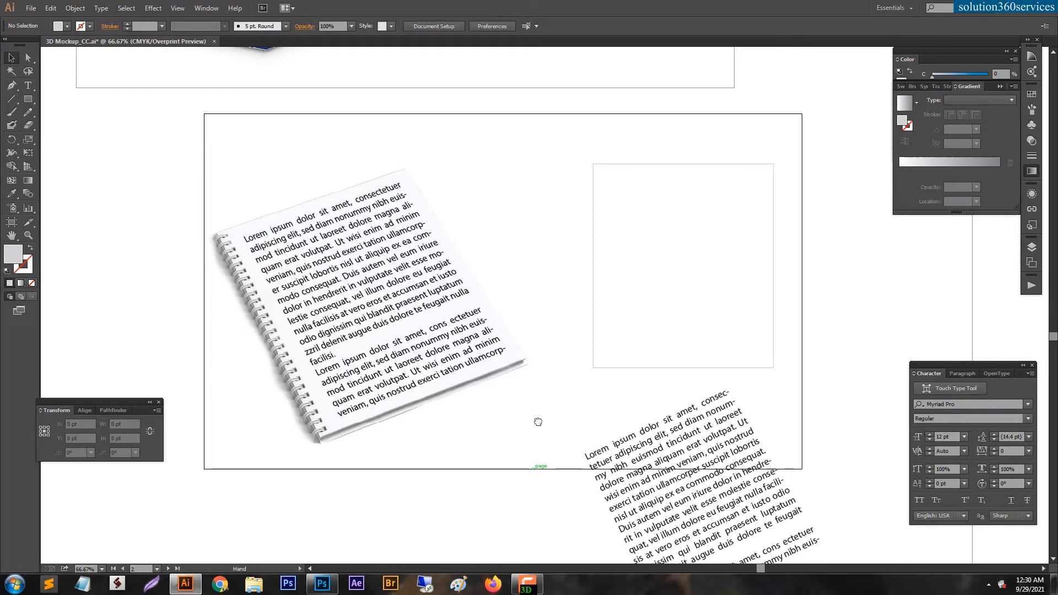
click(656, 326)
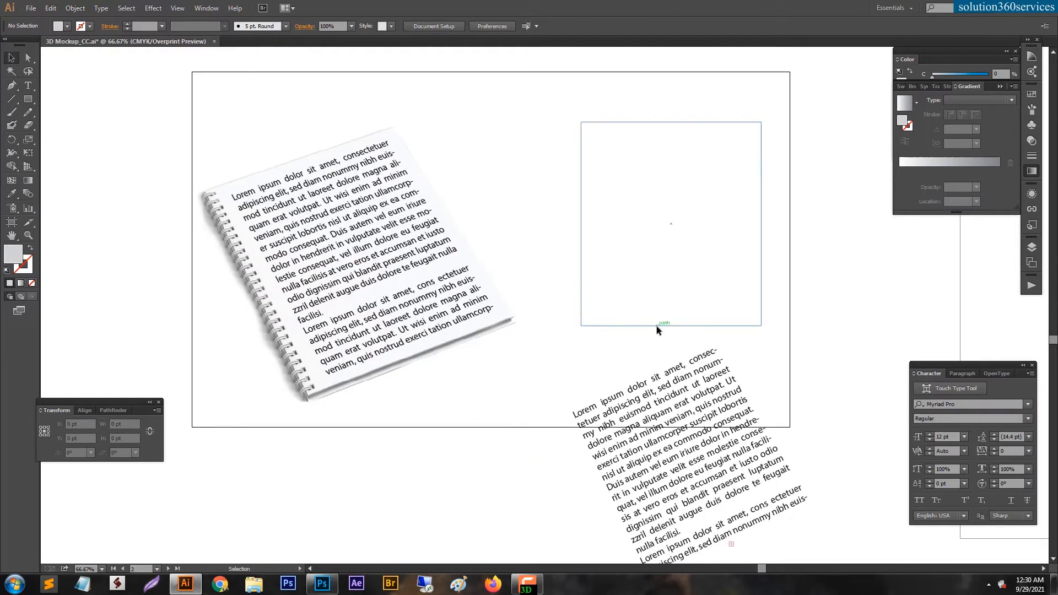
key(Delete)
- Move the rotated text copy beside the notebook and pull three of its frame corners into a skewed four-sided shape
drag(643, 402, 510, 124)
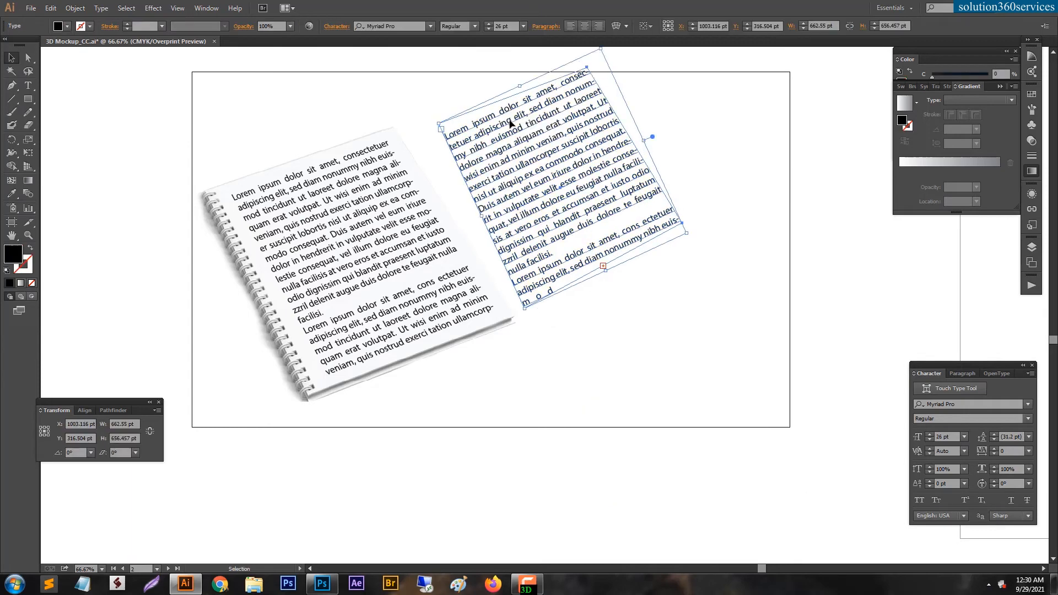
key(r)
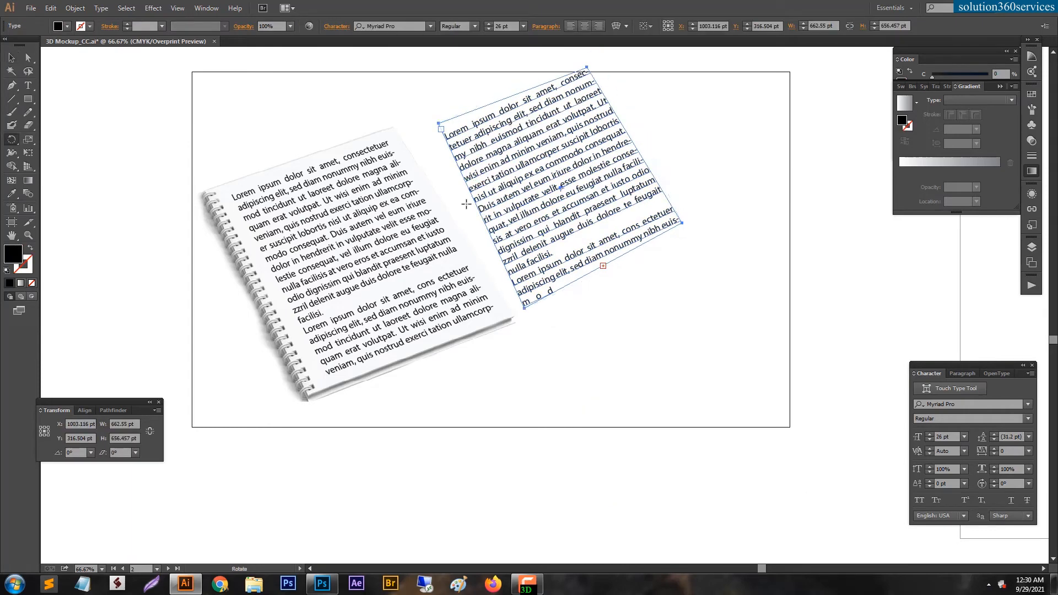
key(a)
click(458, 109)
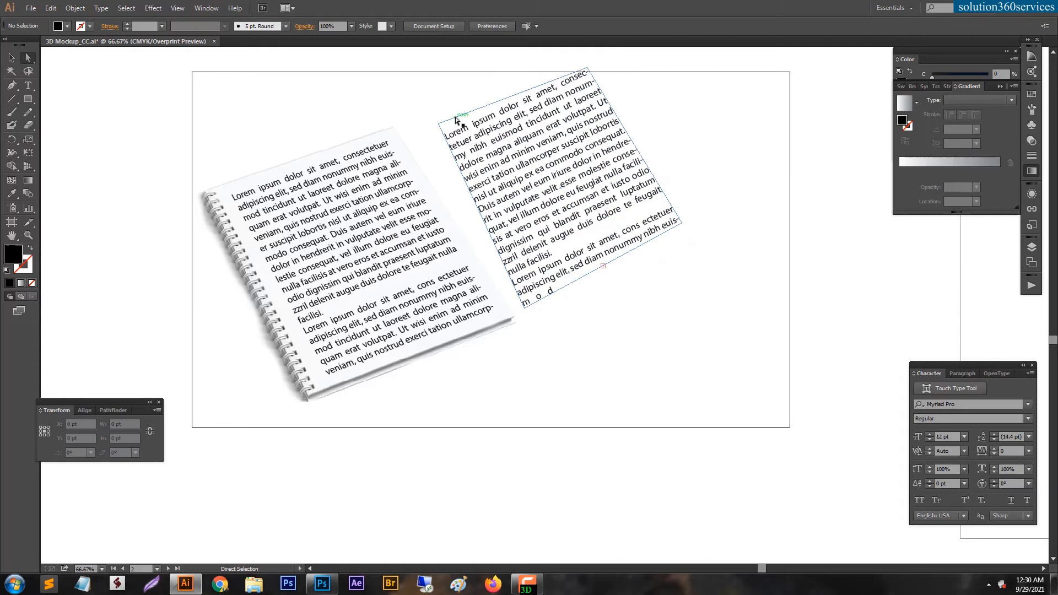
click(438, 124)
drag(438, 124, 419, 139)
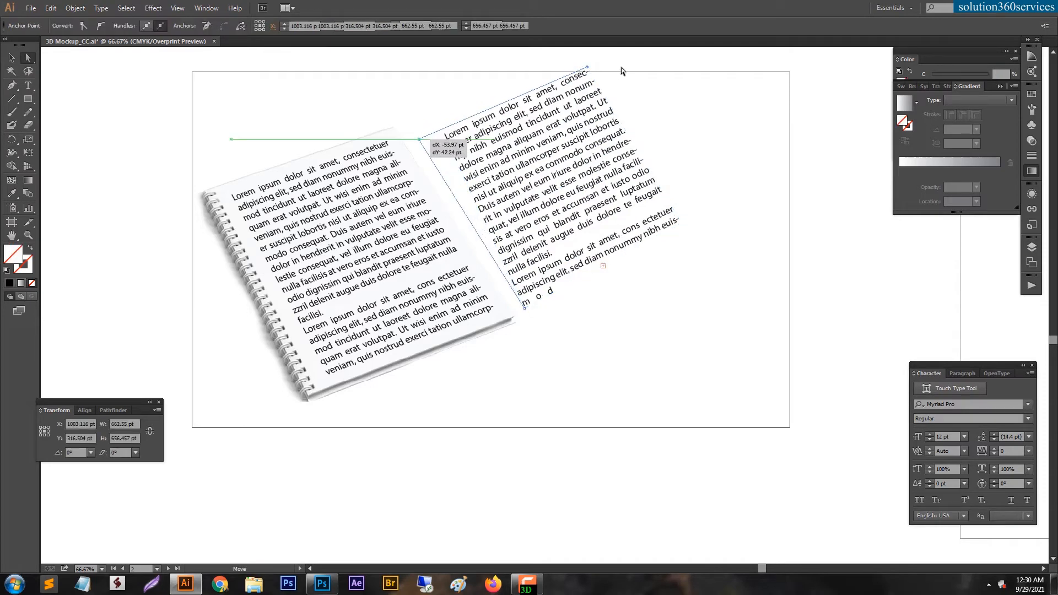
drag(587, 72, 550, 85)
drag(682, 223, 657, 241)
- Delete the skewed text copy beside the notebook
click(717, 198)
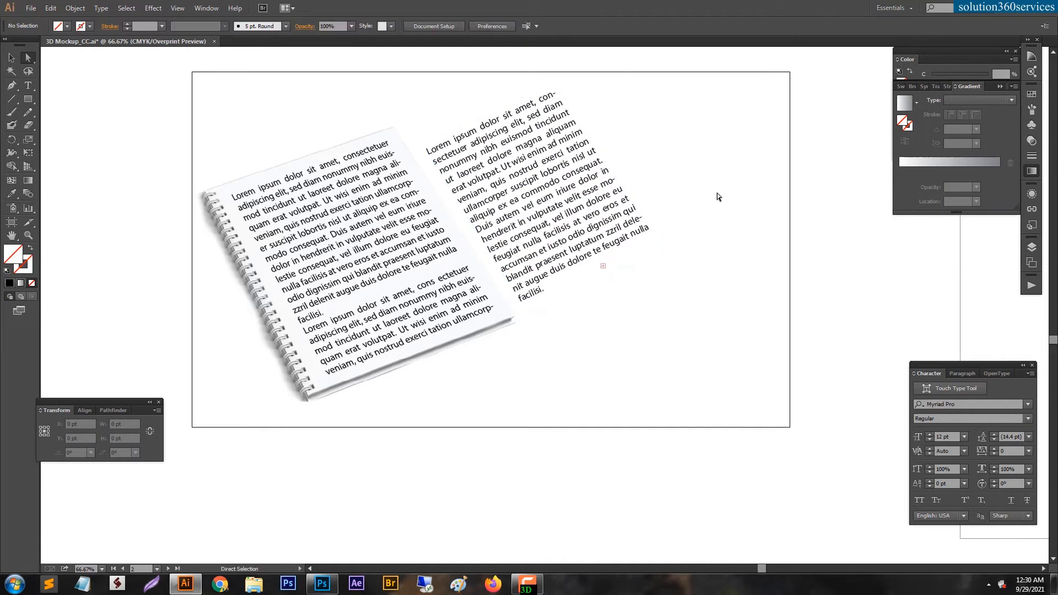
click(544, 174)
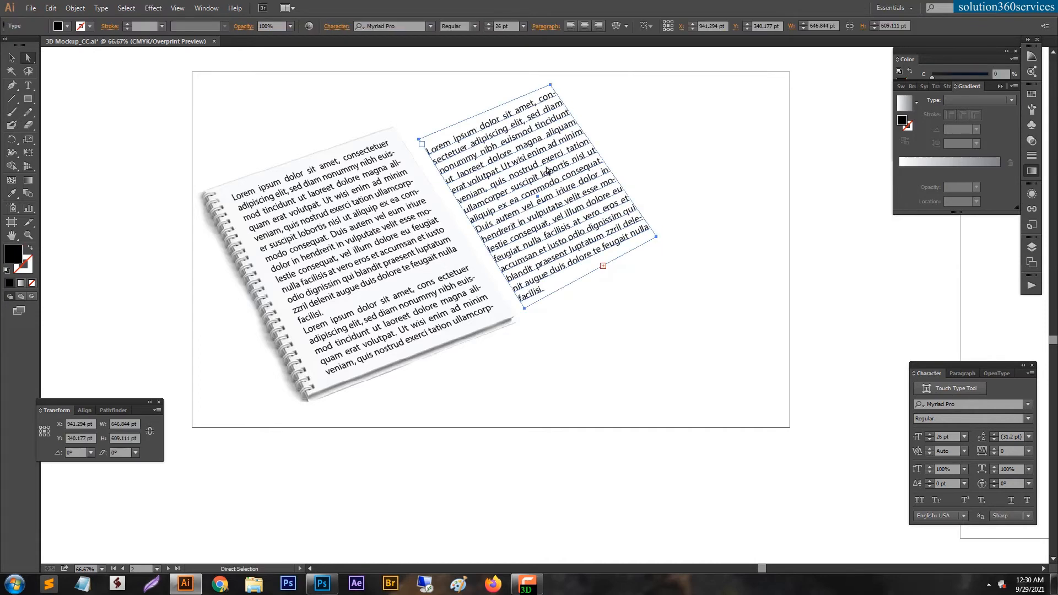
key(Delete)
- Examine how the envelope-distorted text fits the notebook page
key(v)
click(417, 205)
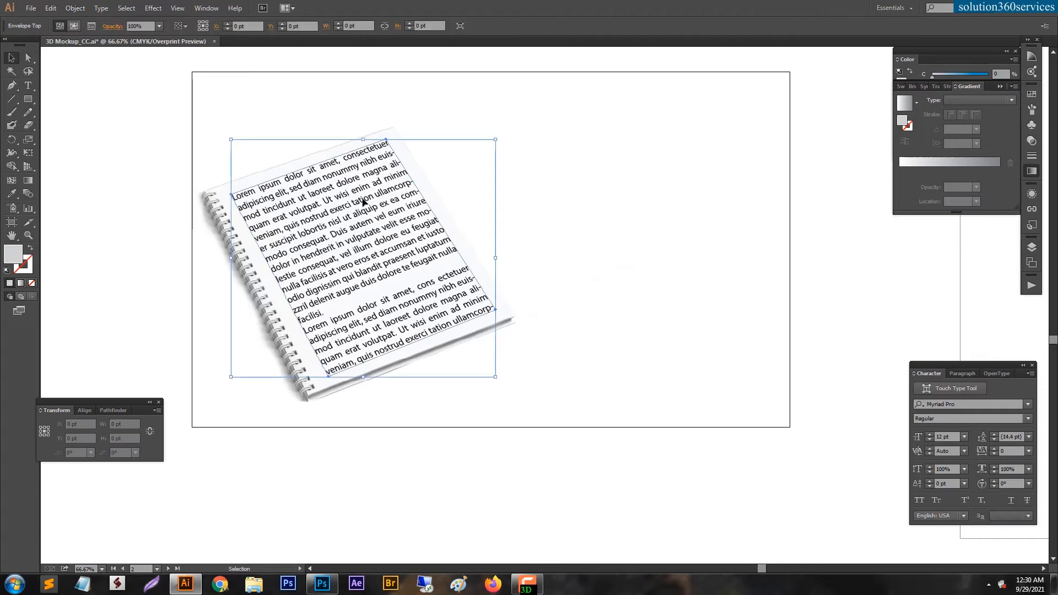
click(82, 9)
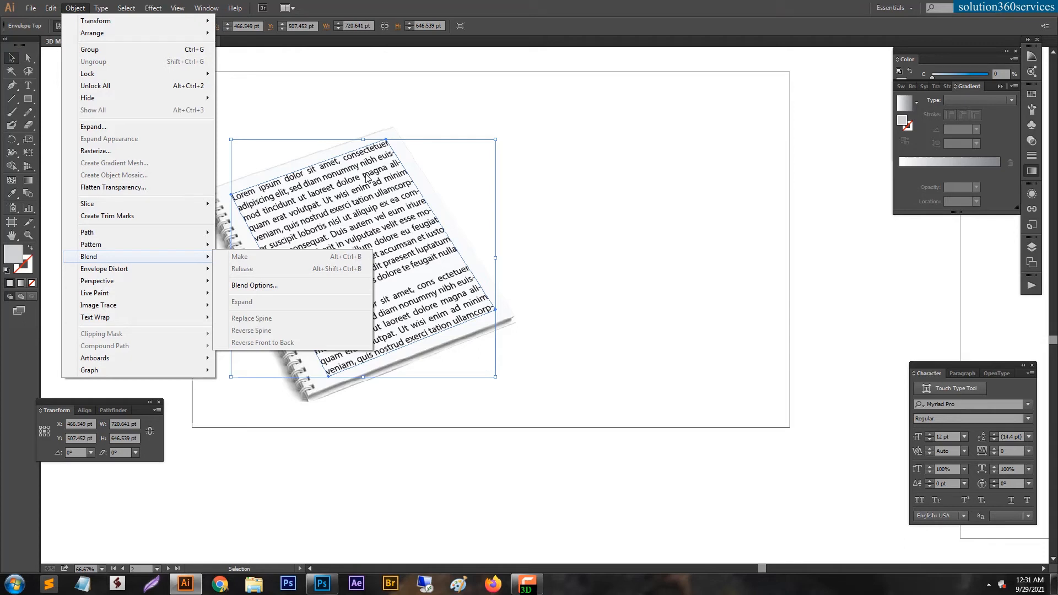
click(605, 236)
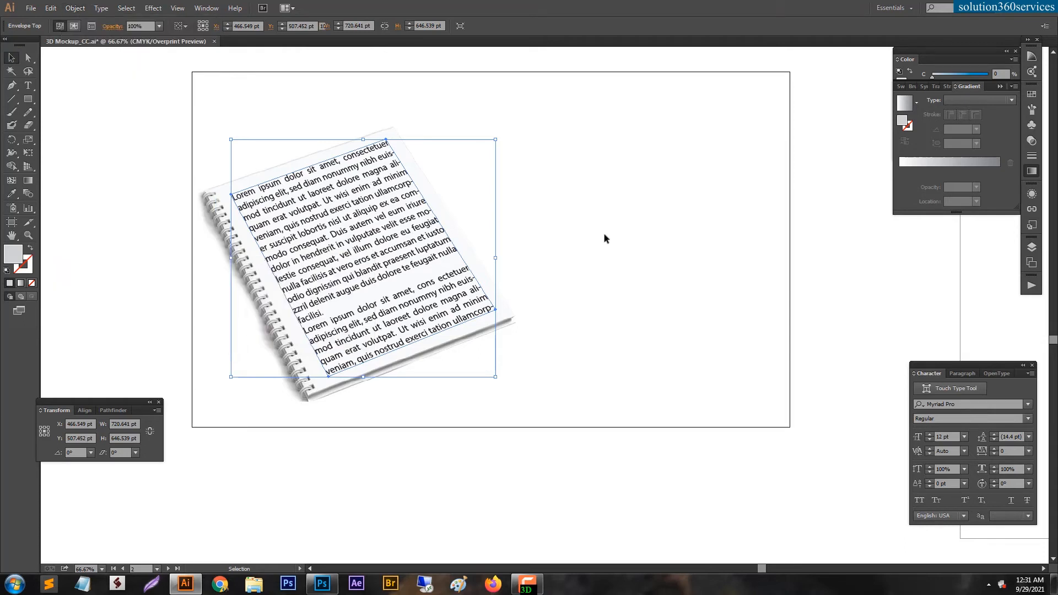
click(593, 243)
click(406, 221)
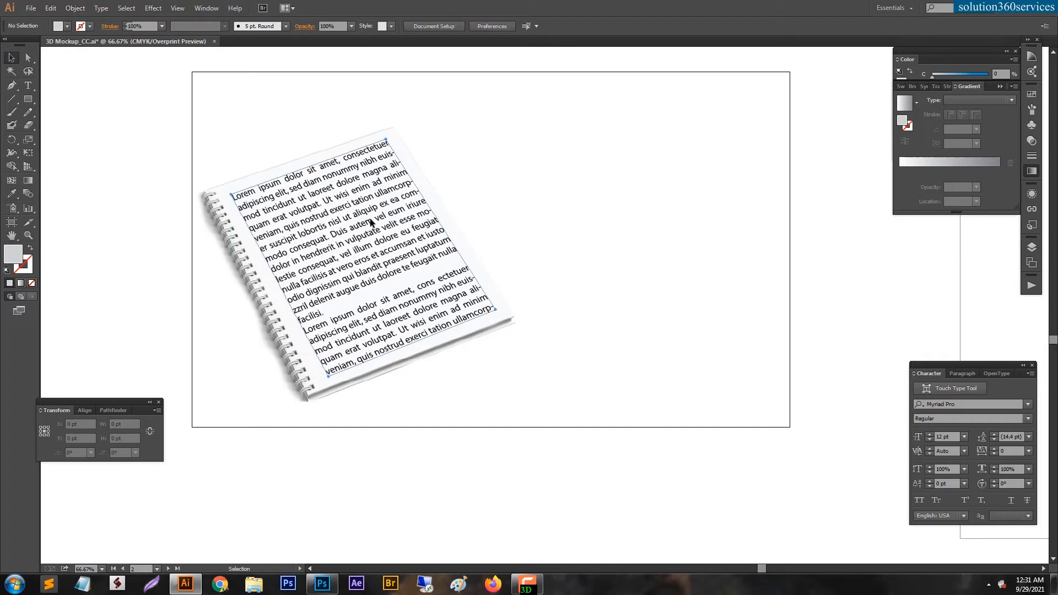
click(557, 199)
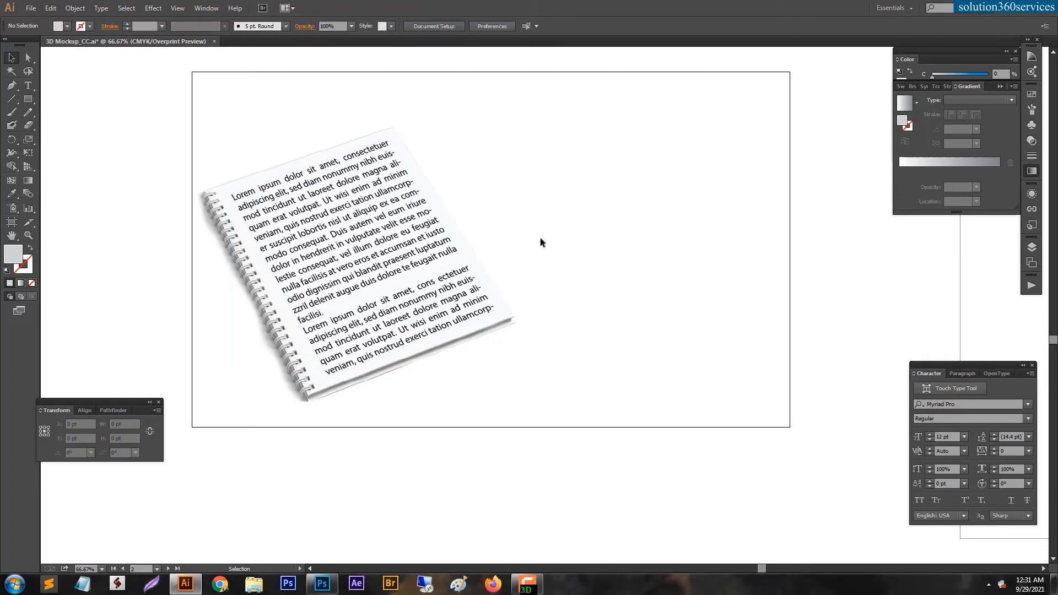
- Try to move the text inside the notebook envelope by editing the envelope's contents
click(347, 207)
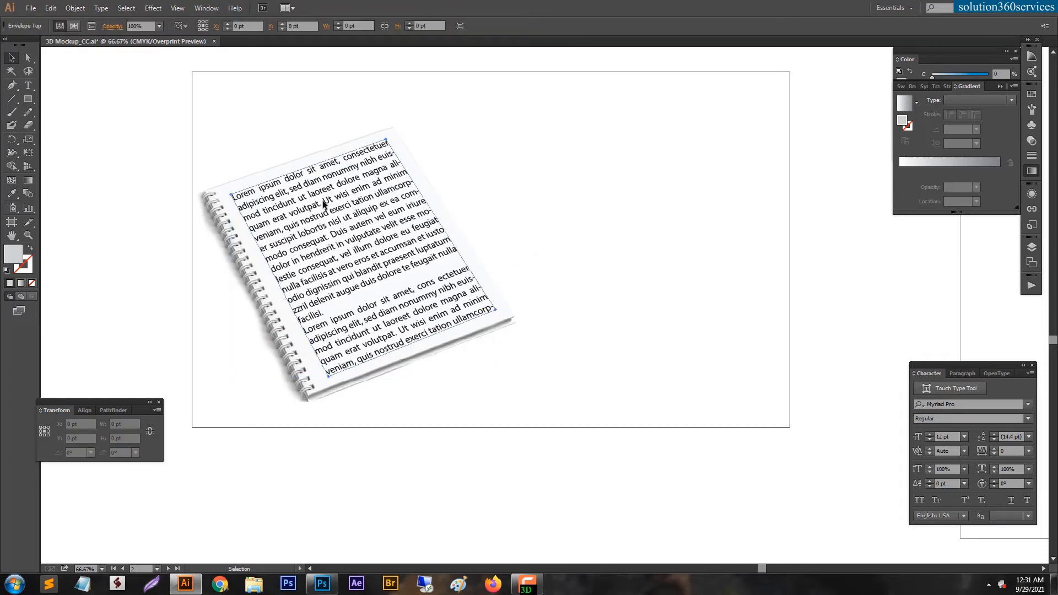
click(75, 9)
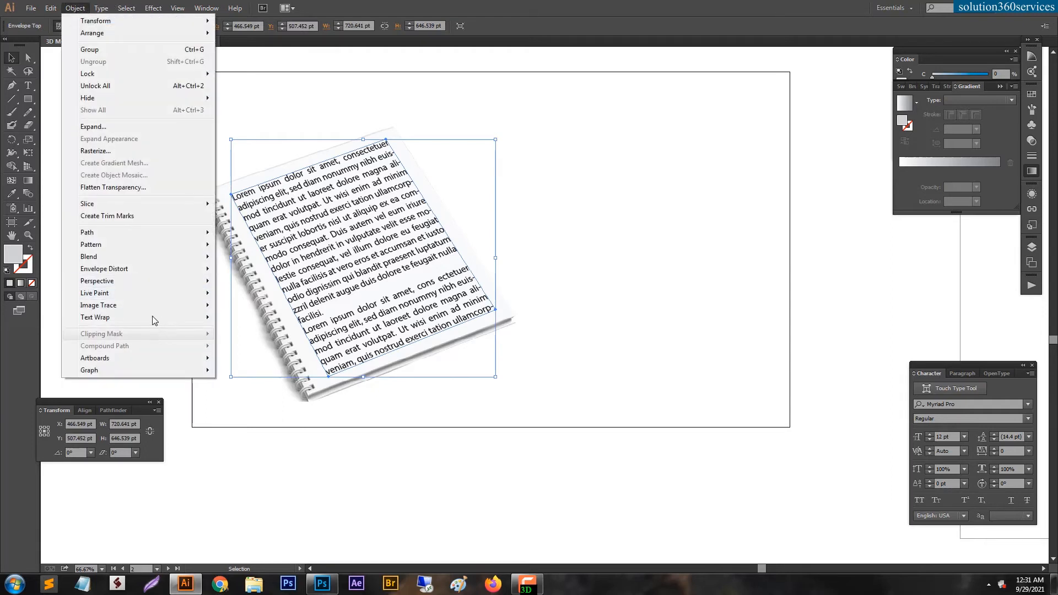
mouse_move(124, 269)
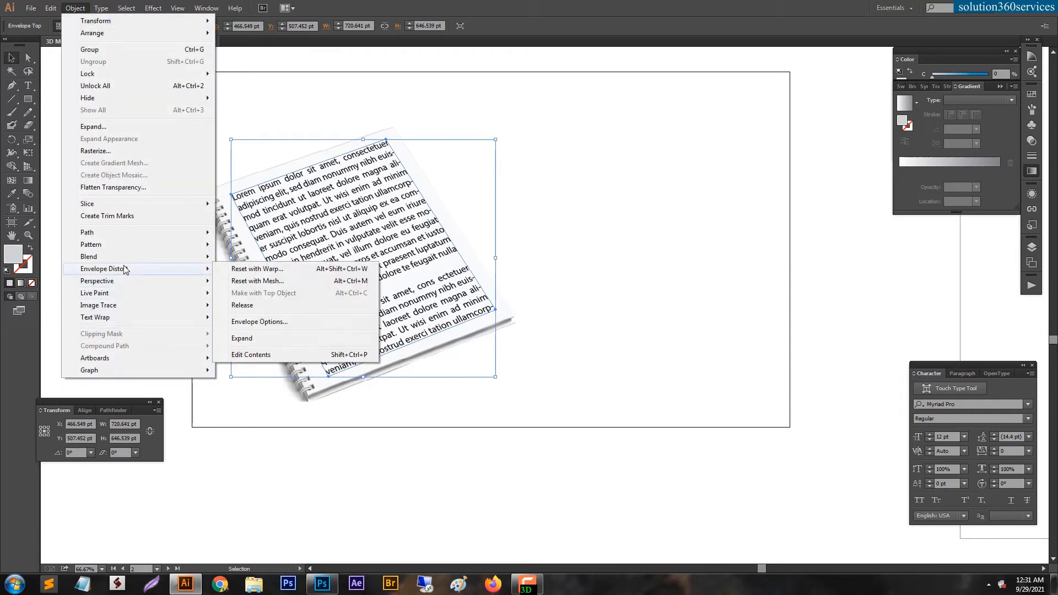
click(251, 355)
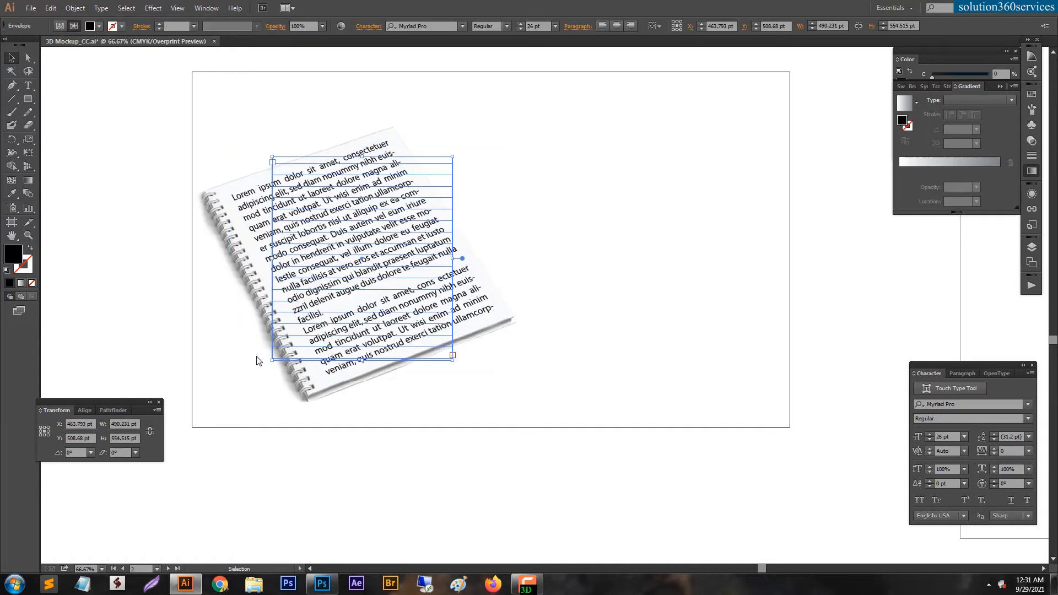
drag(448, 178, 635, 178)
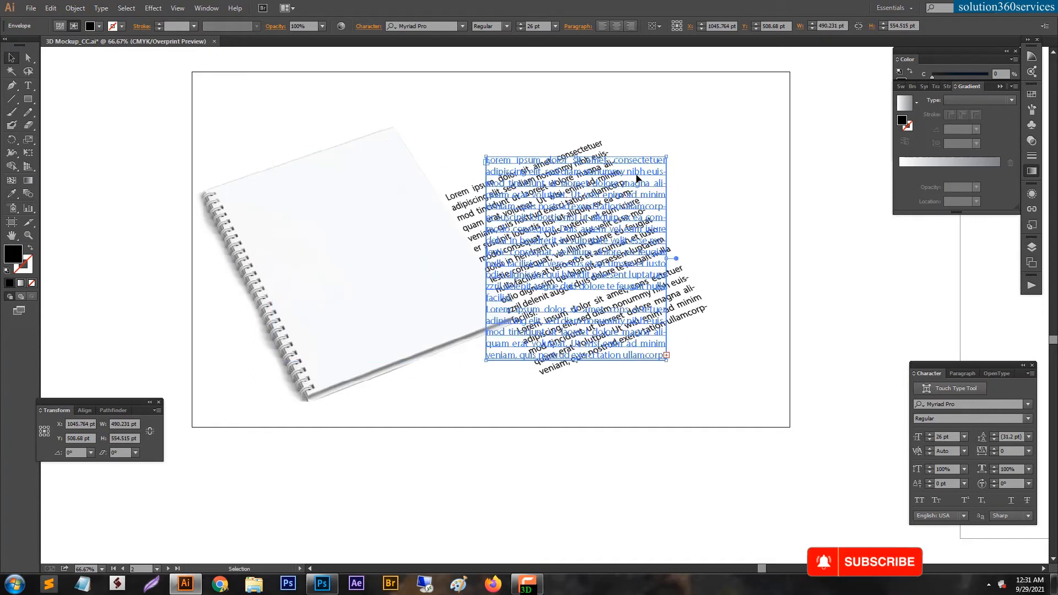
key(ctrl+z)
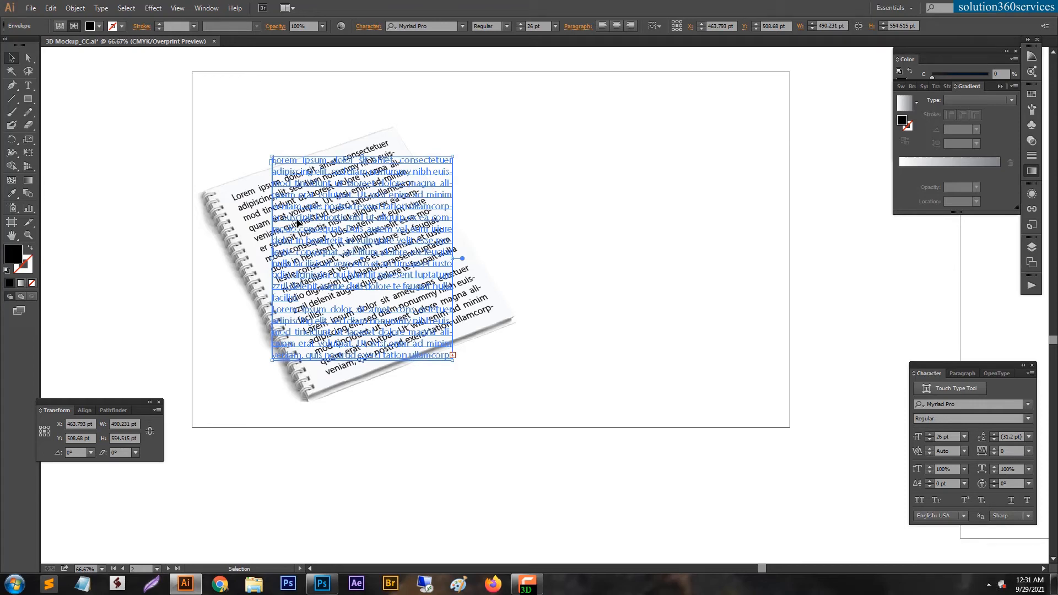
key(a)
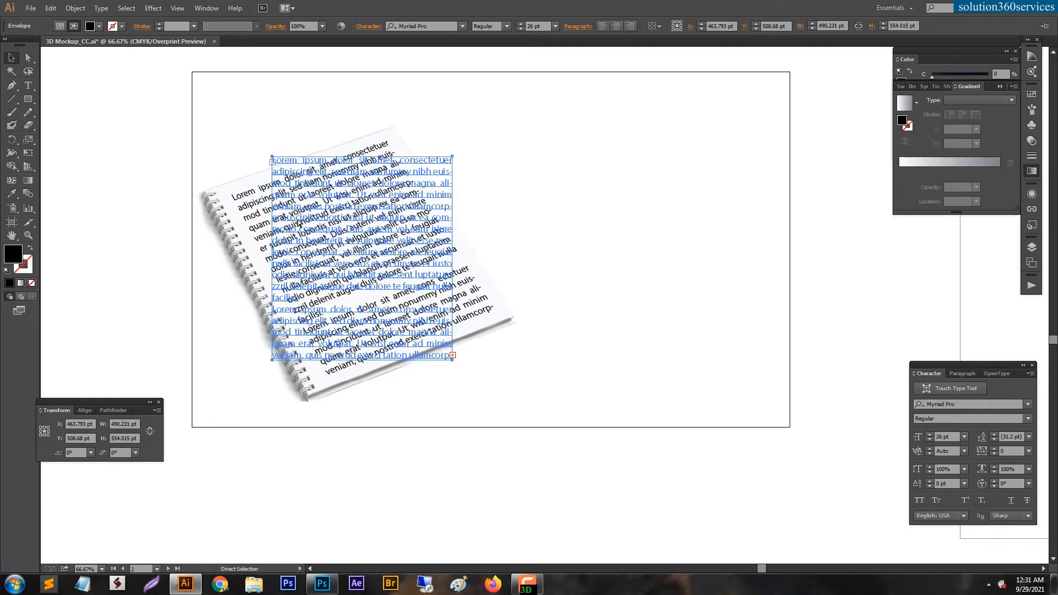
key(ctrl+shift+p)
click(559, 166)
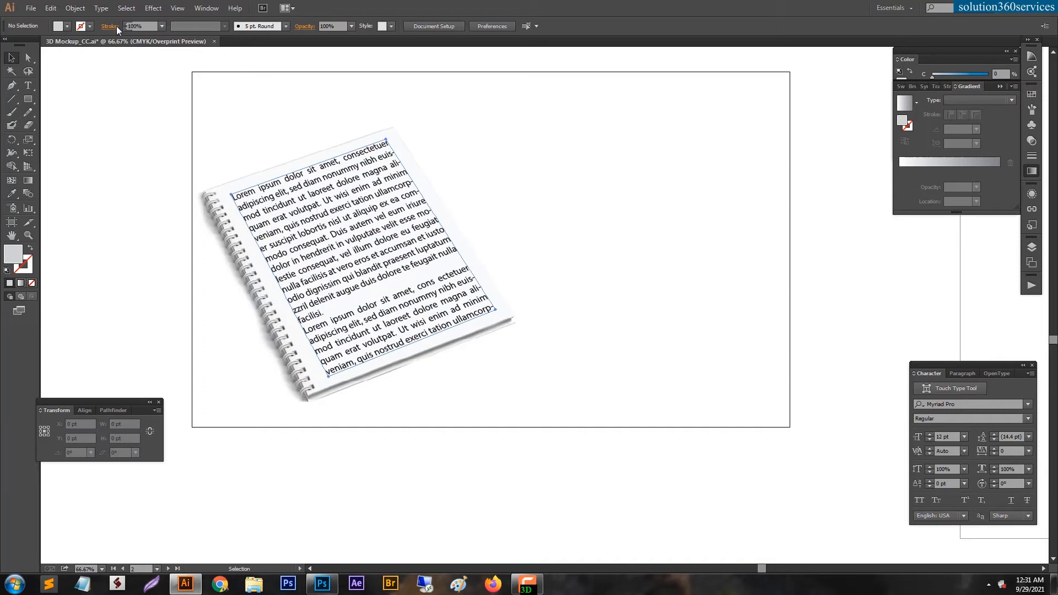
- Release the notebook text from its envelope distortion and move the flat text frame beside the notebook
key(ctrl+a)
click(75, 8)
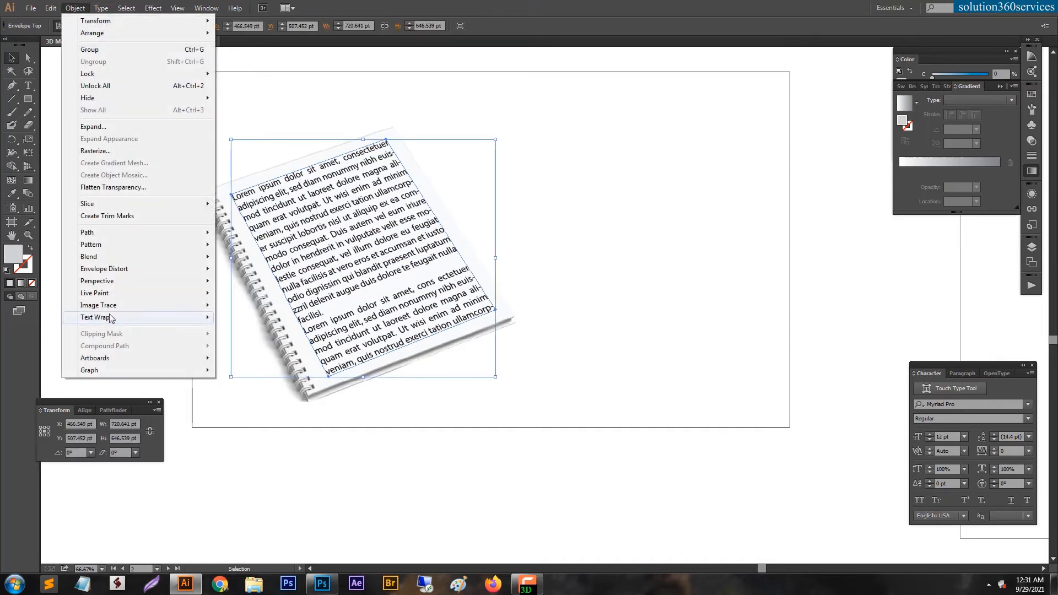
mouse_move(110, 270)
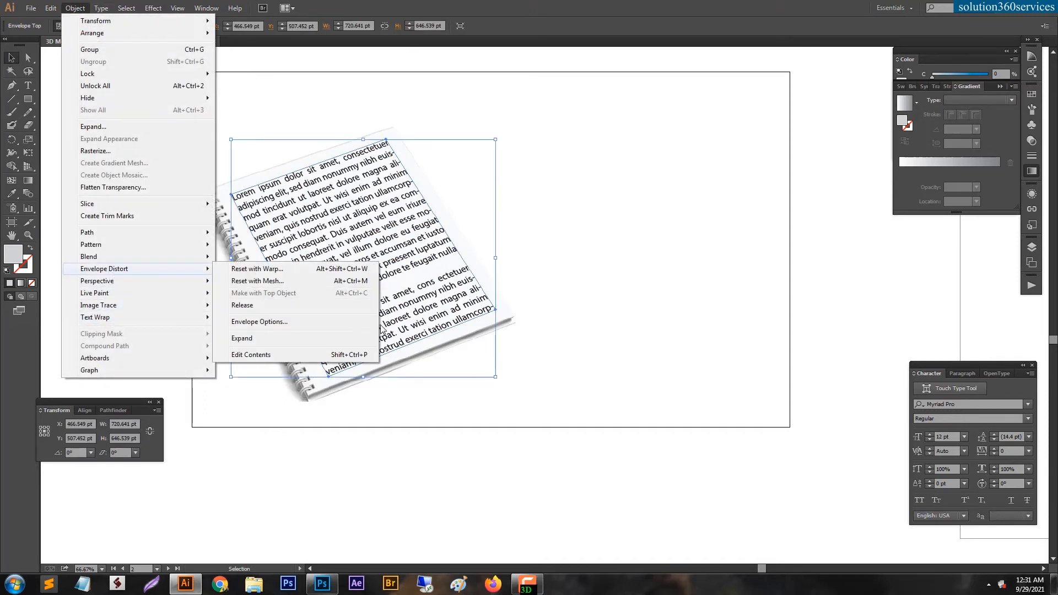
click(246, 305)
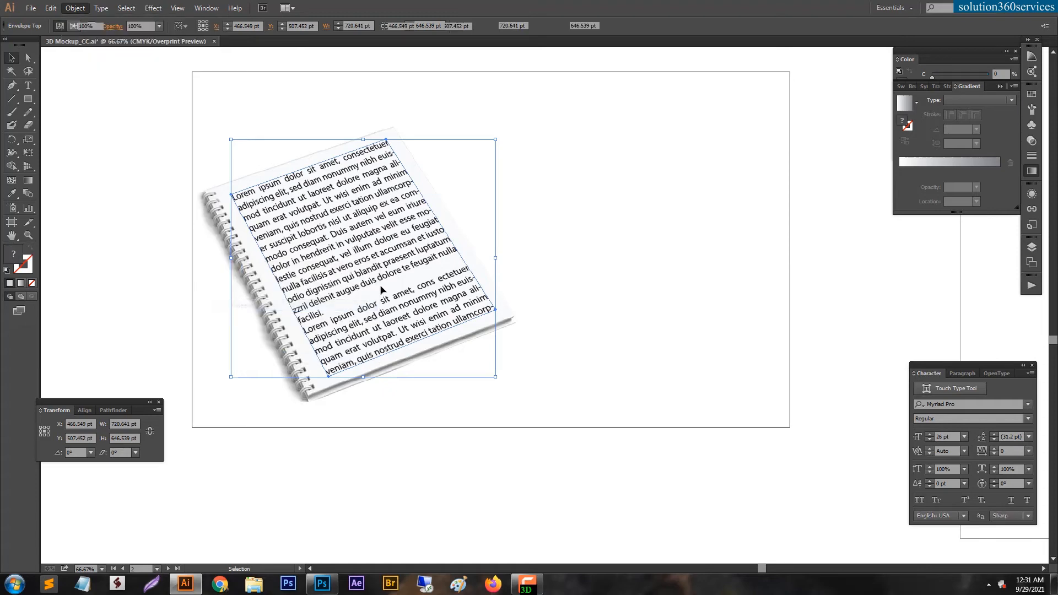
click(580, 259)
drag(439, 177, 724, 184)
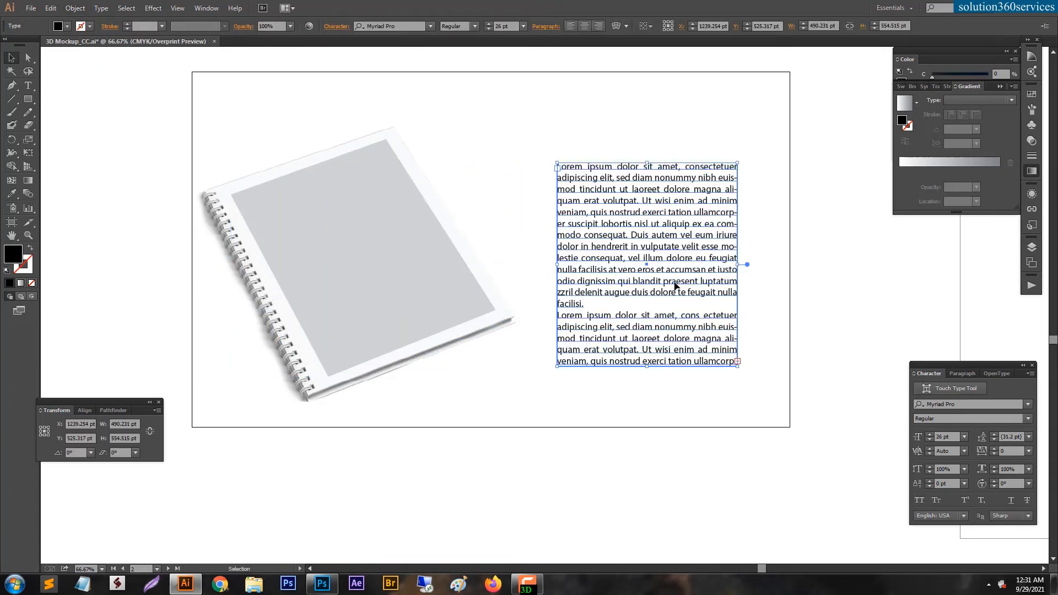
- Colour the passage from "er suscipit lobortis" to "vel illum do" blue with C 83.53, M 76.47, Y 0, K 0
double_click(656, 243)
key(ctrl+a)
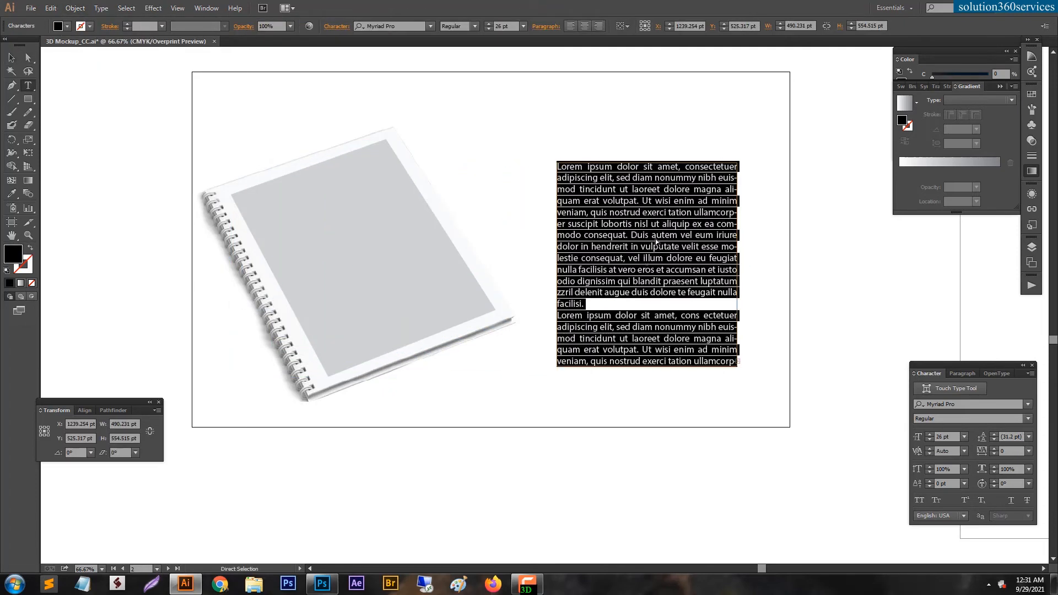
triple_click(650, 238)
click(601, 246)
drag(557, 222, 677, 257)
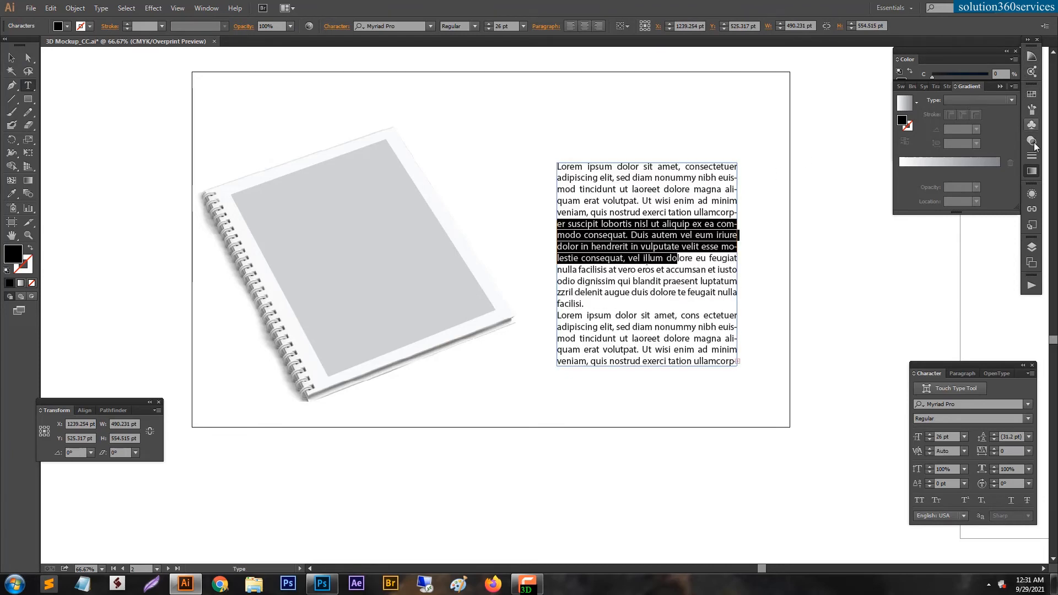
click(907, 60)
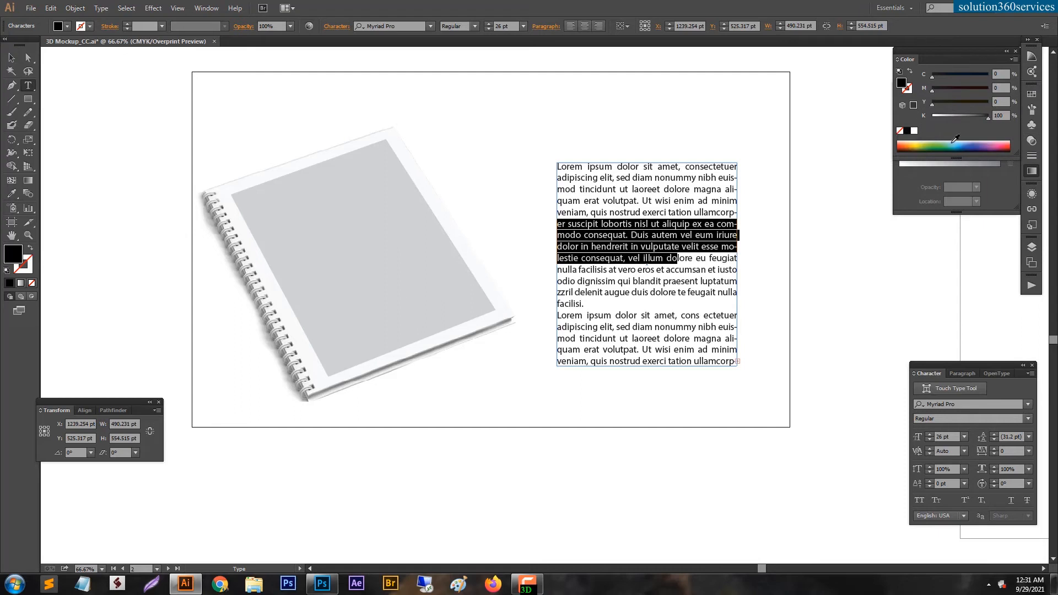
click(989, 144)
click(980, 144)
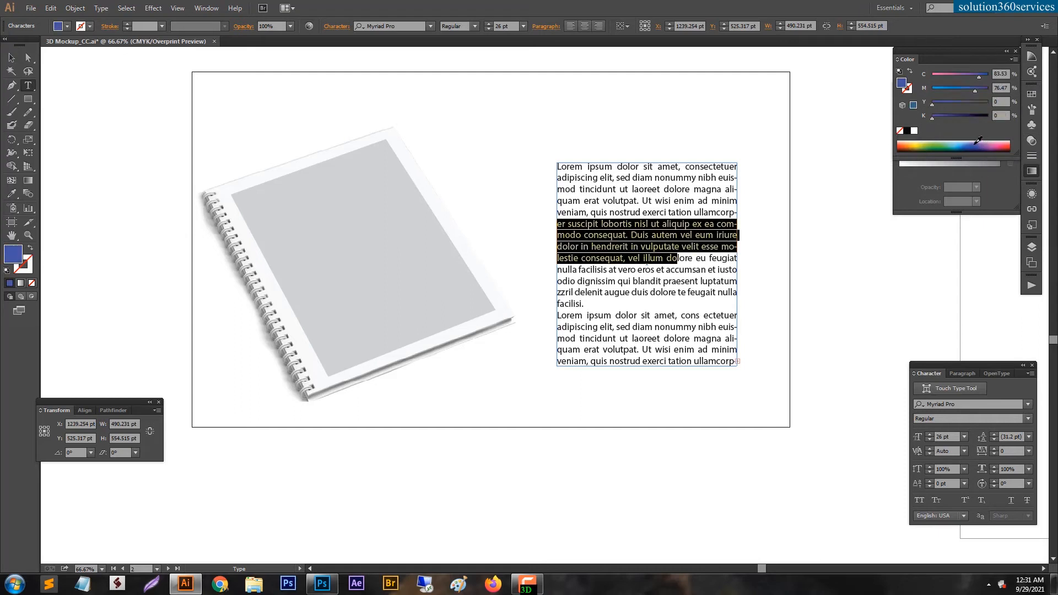
ctrl+click(854, 214)
- Turn off hyphenation for the whole text frame beside the notebook
ctrl+click(698, 218)
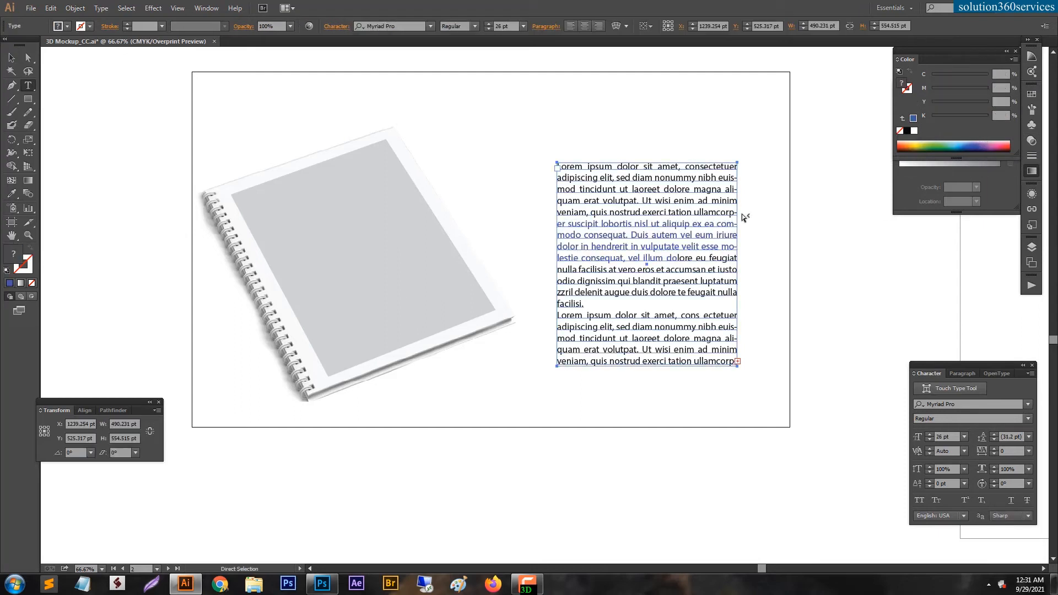
click(962, 373)
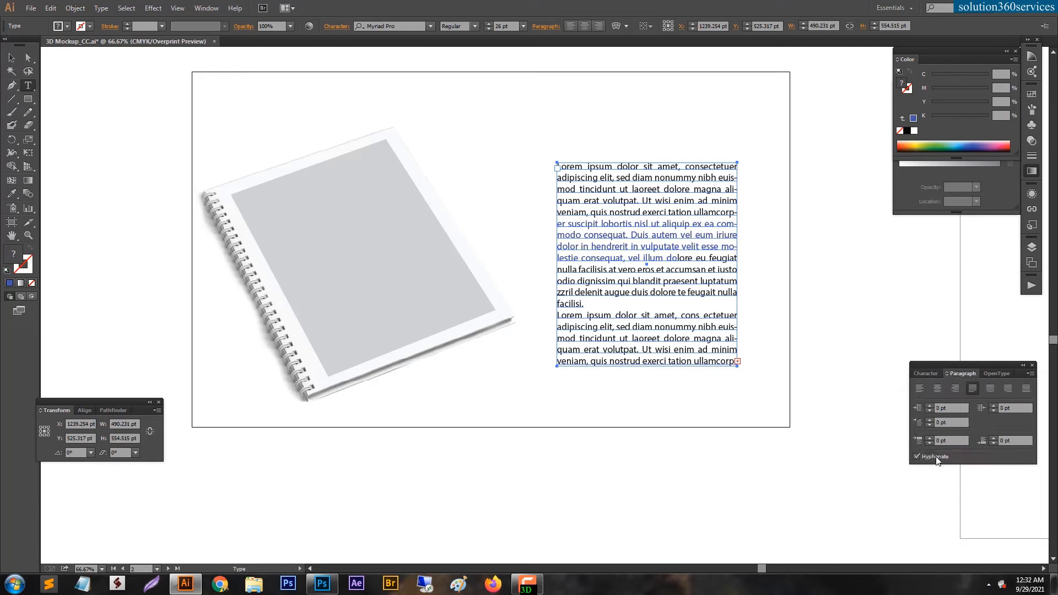
click(936, 457)
ctrl+click(874, 326)
key(v)
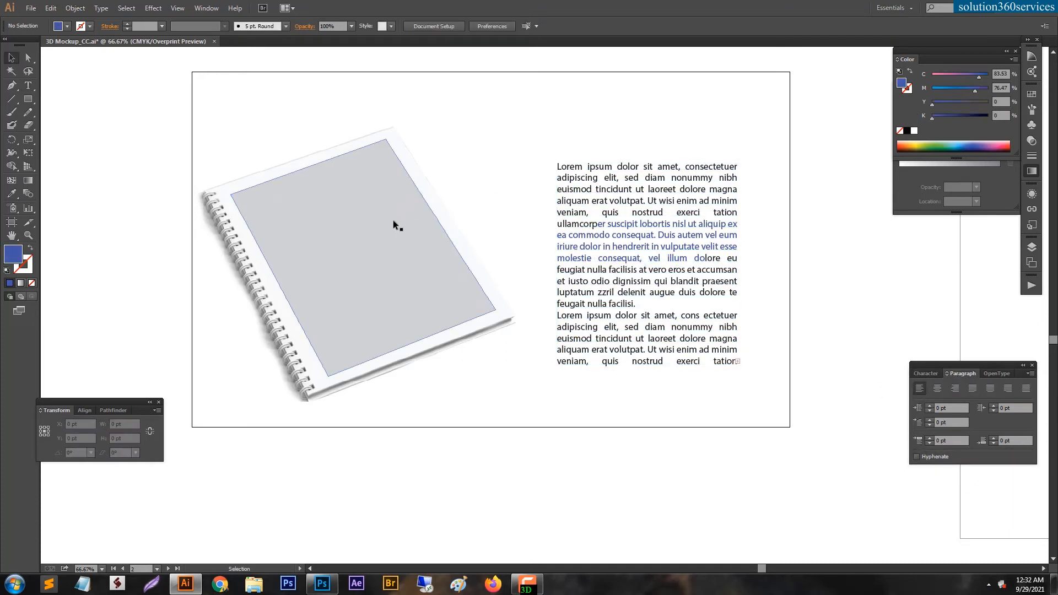
- Fit the recoloured text onto the notebook page by making an envelope distort with the grey four-sided shape as top object
click(394, 223)
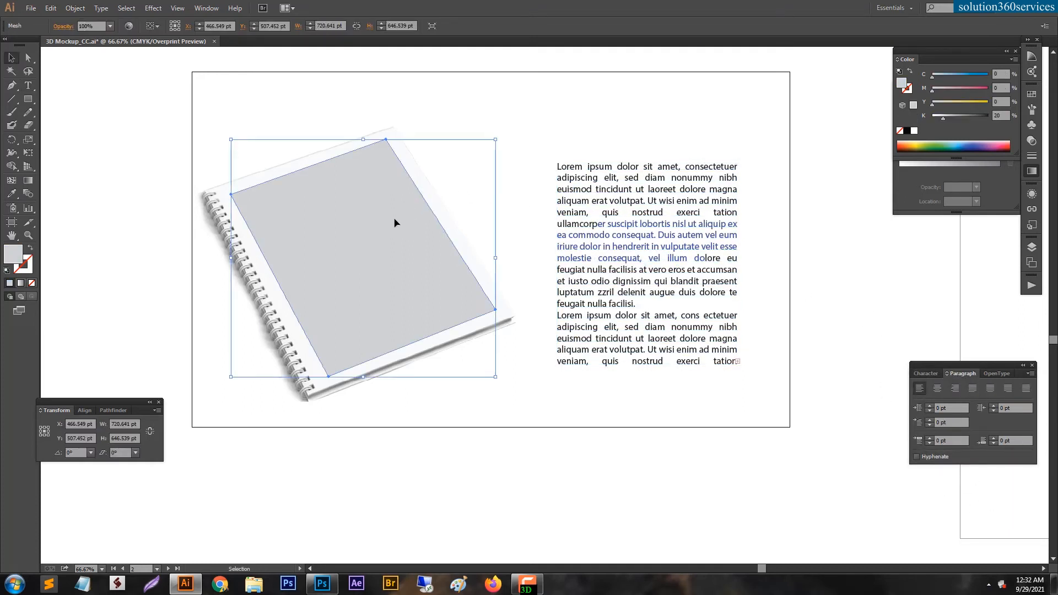
shift+click(606, 200)
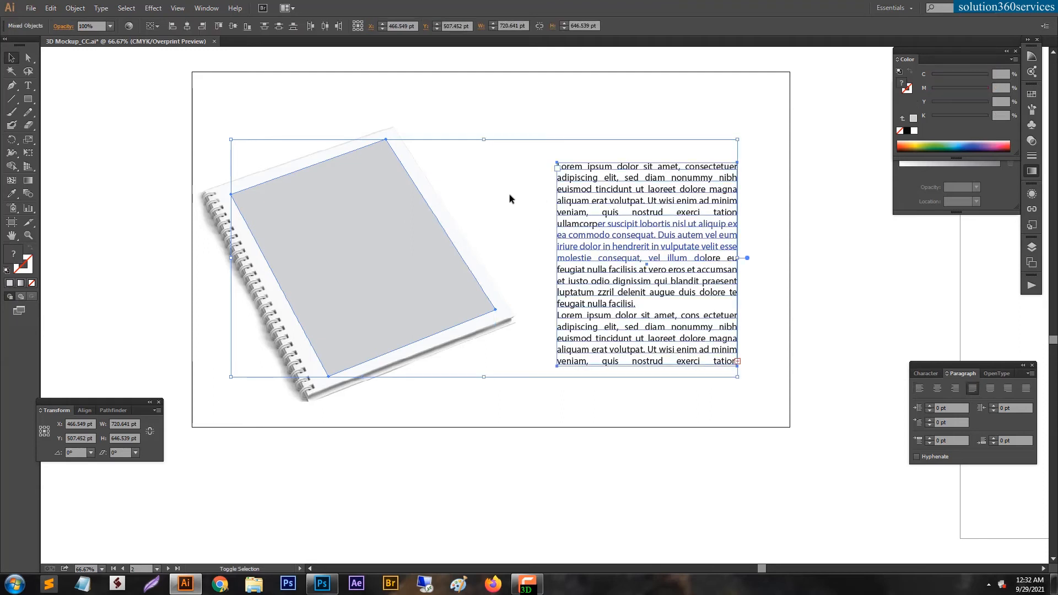
click(75, 8)
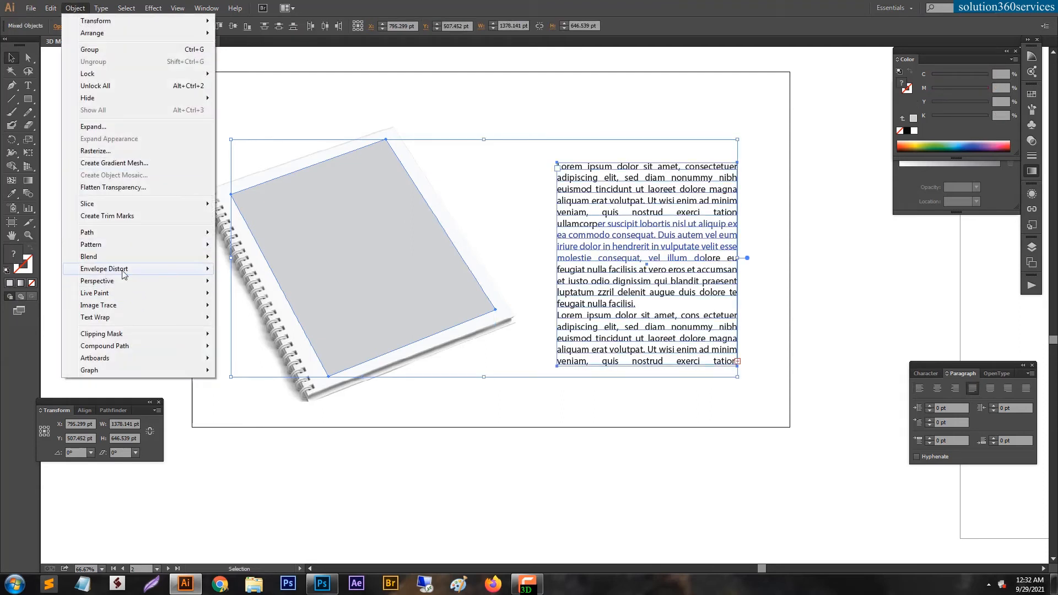
mouse_move(110, 269)
click(291, 294)
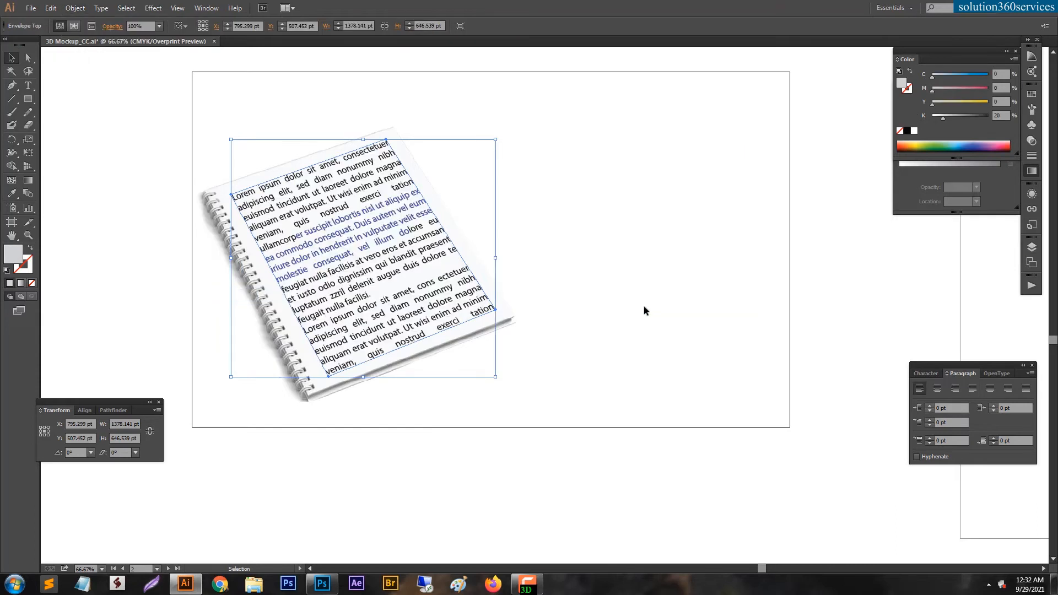
click(576, 311)
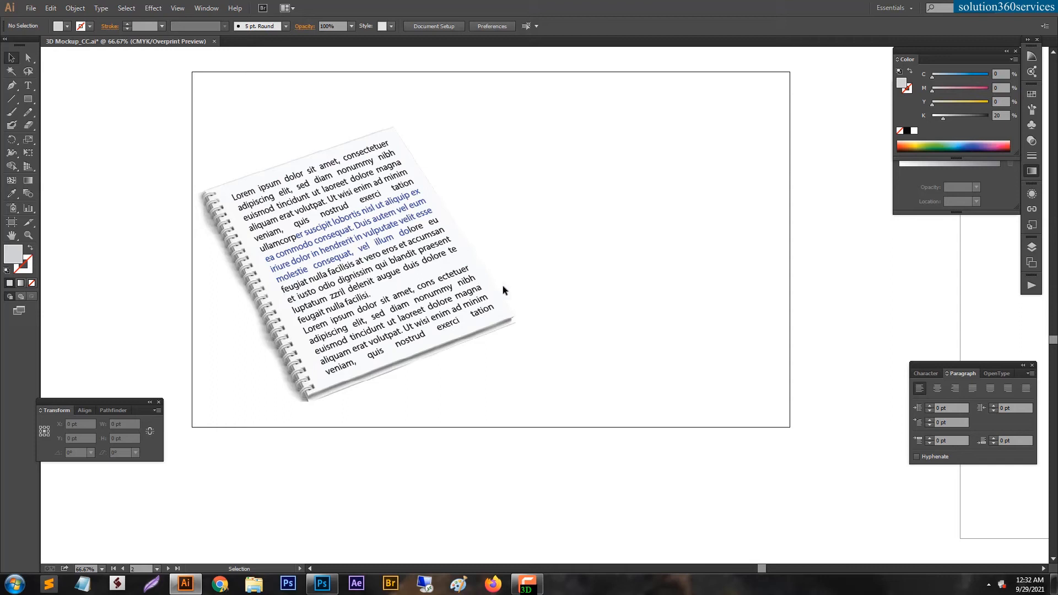
- Select the plain grey cube above the text columns on the other artboard and look at the available 3D effects
key(space)
drag(506, 286, 106, 512)
drag(755, 259, 423, 440)
drag(812, 175, 444, 396)
drag(513, 77, 607, 439)
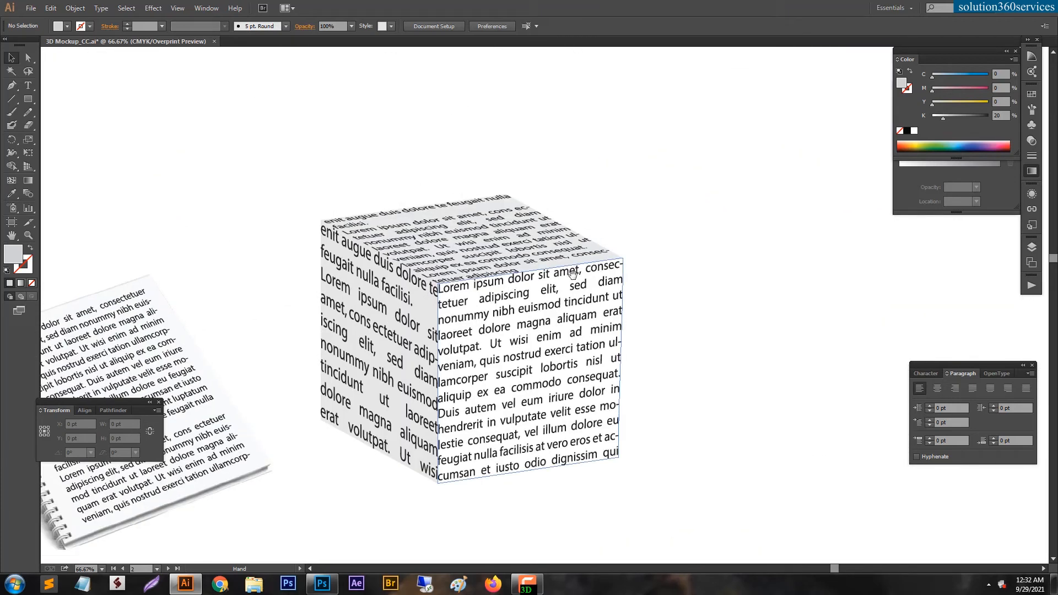
drag(605, 138, 594, 58)
drag(726, 369, 582, 115)
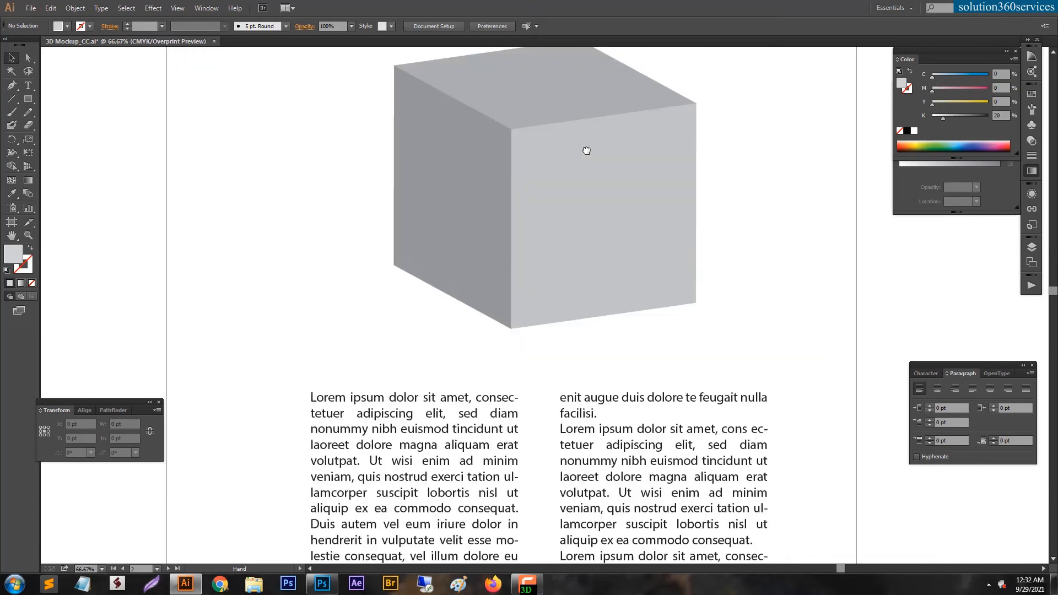
drag(589, 176, 592, 202)
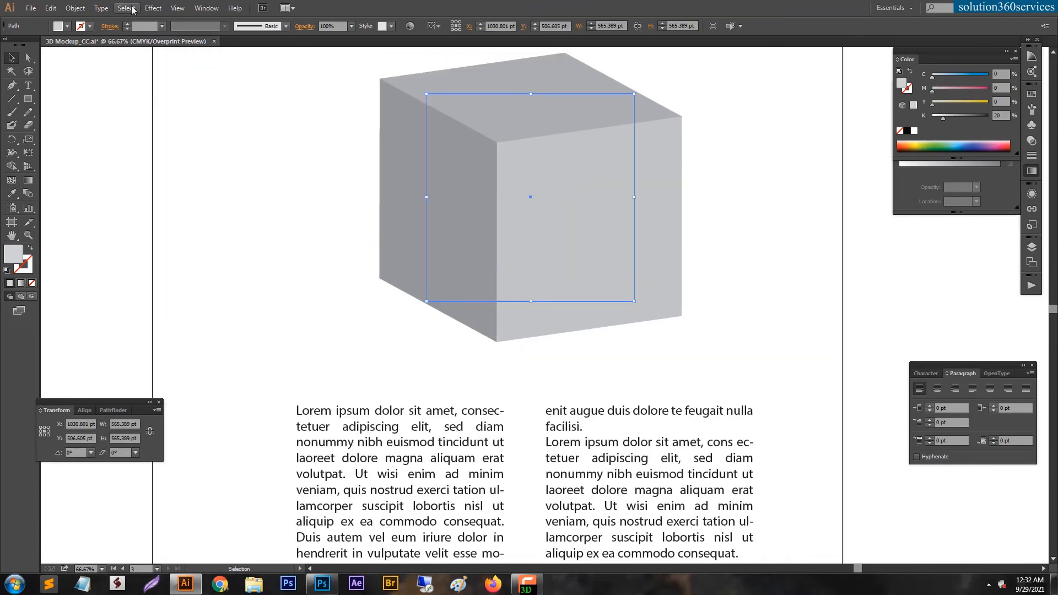
click(153, 8)
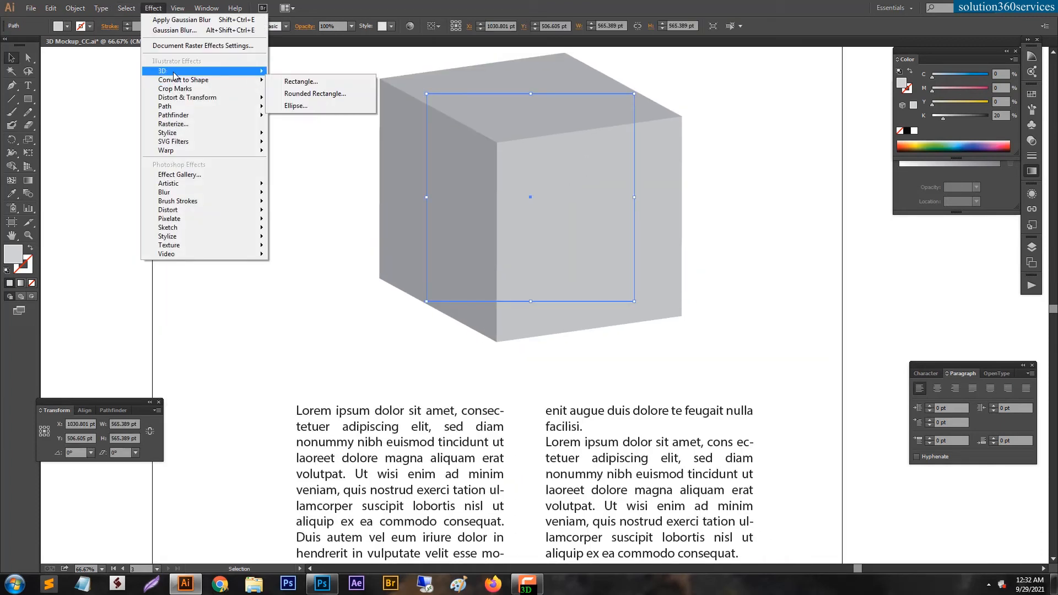
mouse_move(166, 71)
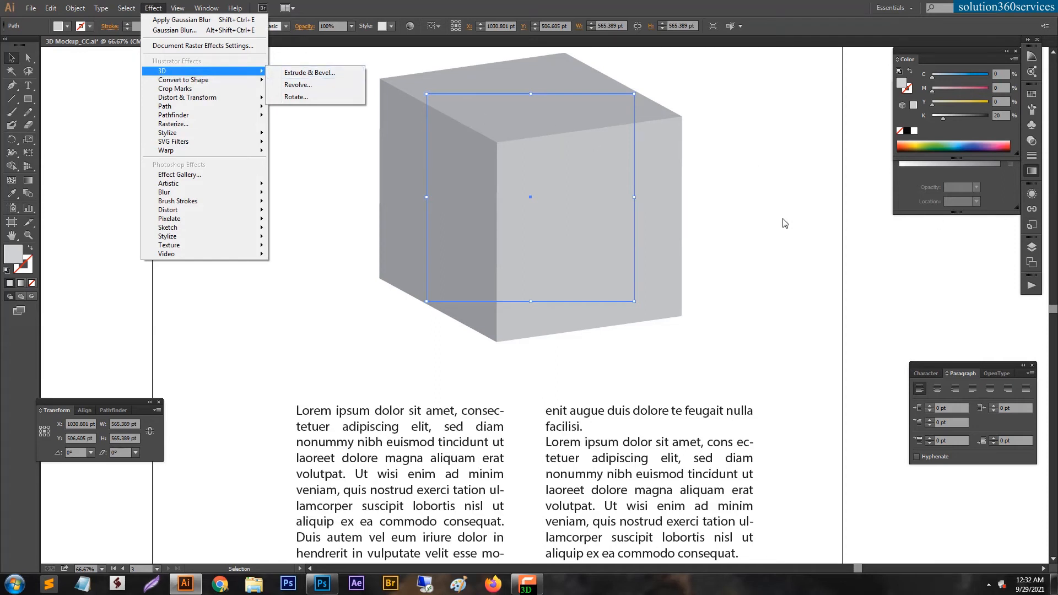
click(567, 185)
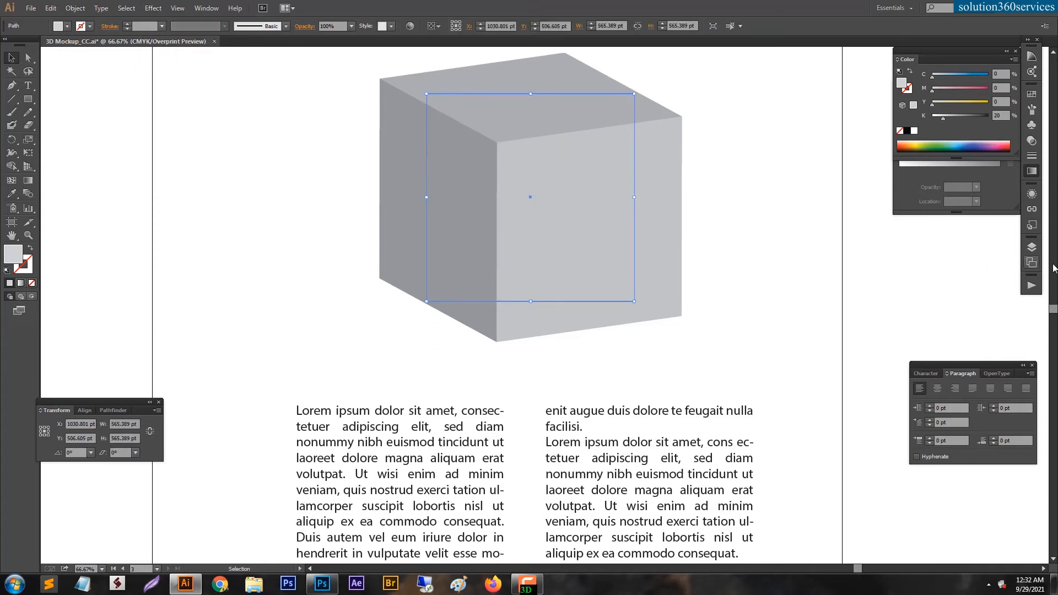
- Edit the cube's existing 3D Extrude & Bevel effect with the preview on, setting the extrude depth to 600 pt
click(1032, 197)
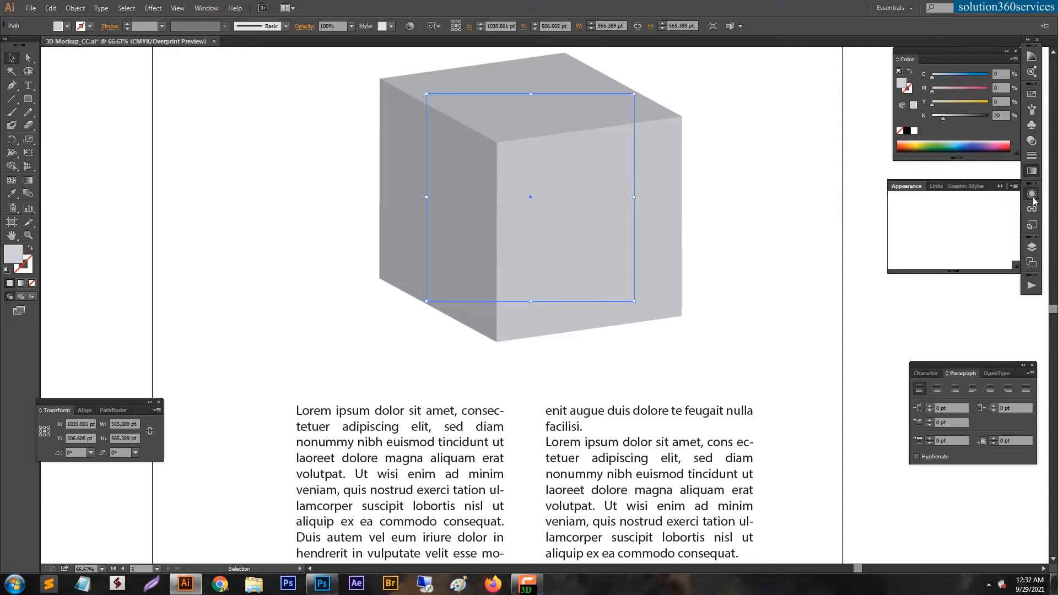
scroll(998, 223, down, 2)
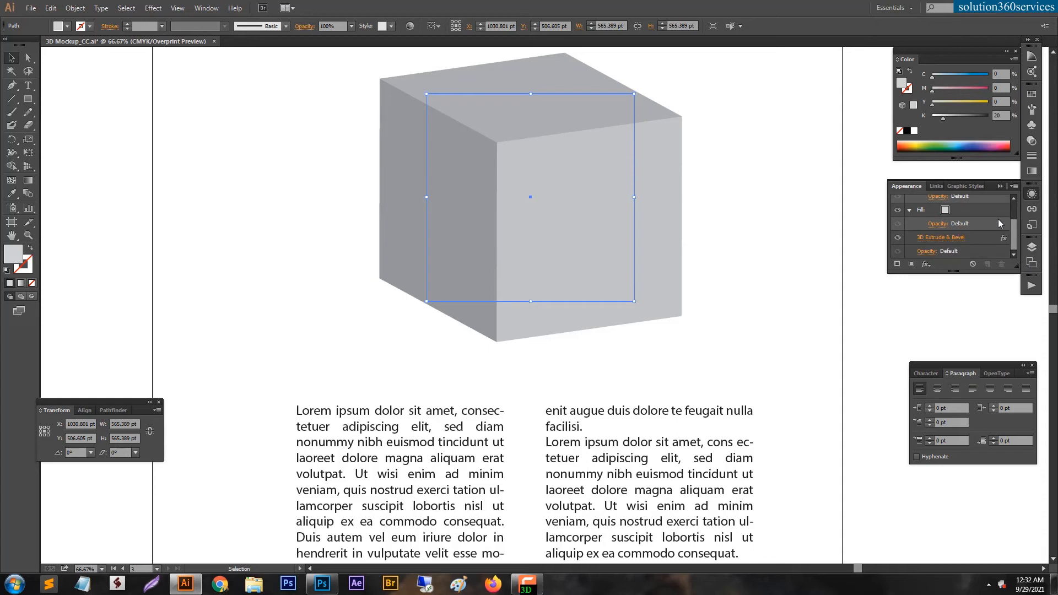
click(950, 242)
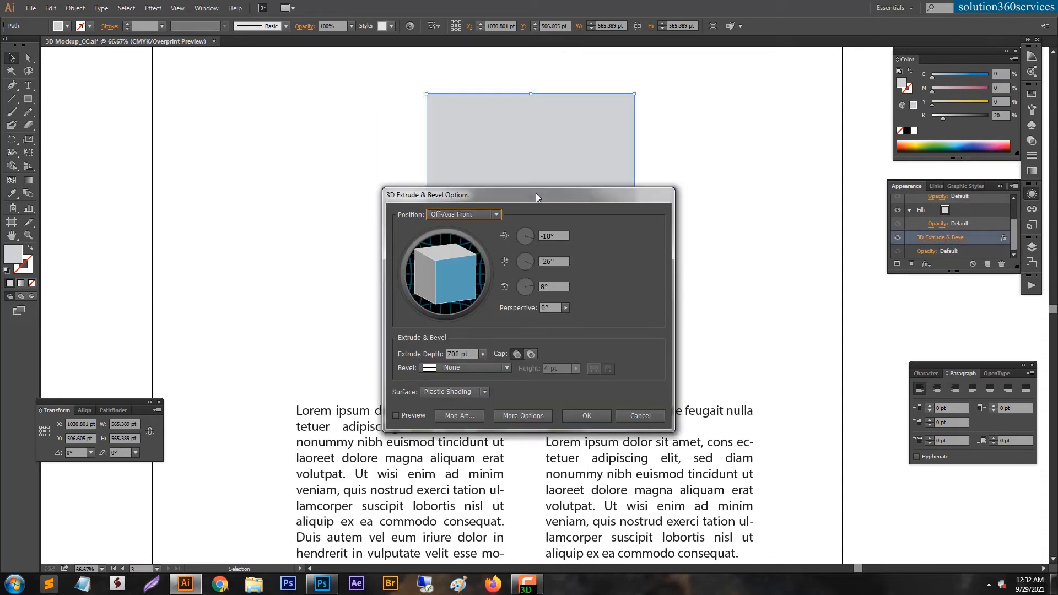
drag(536, 193, 241, 137)
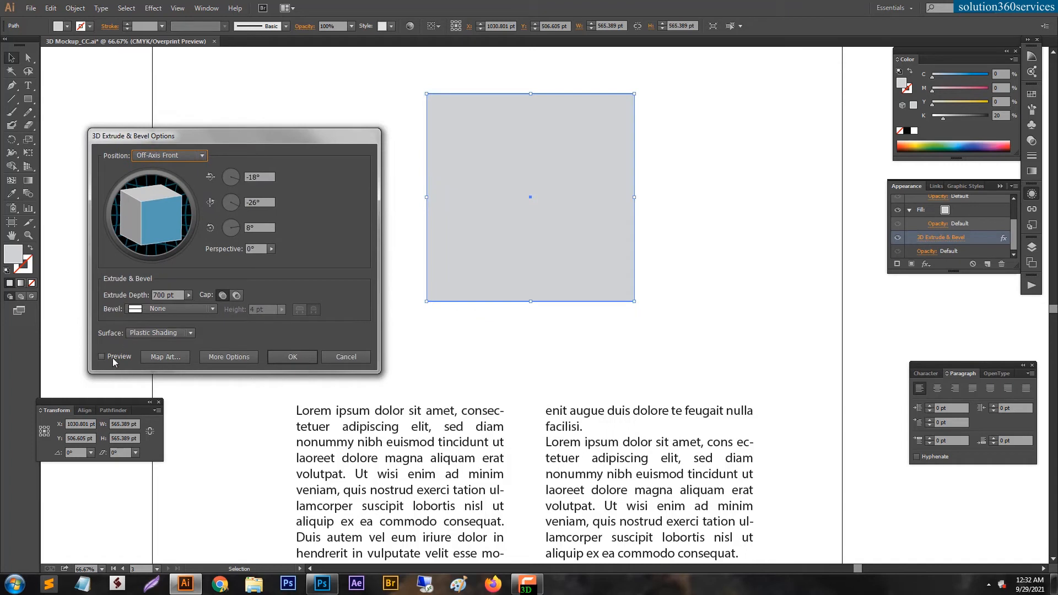
click(112, 357)
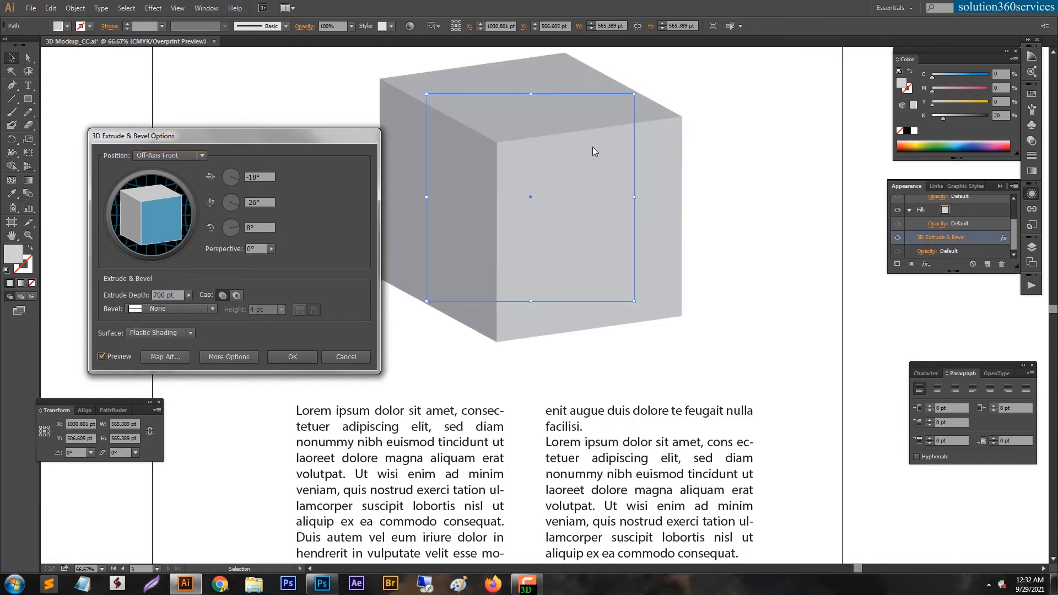
click(159, 295)
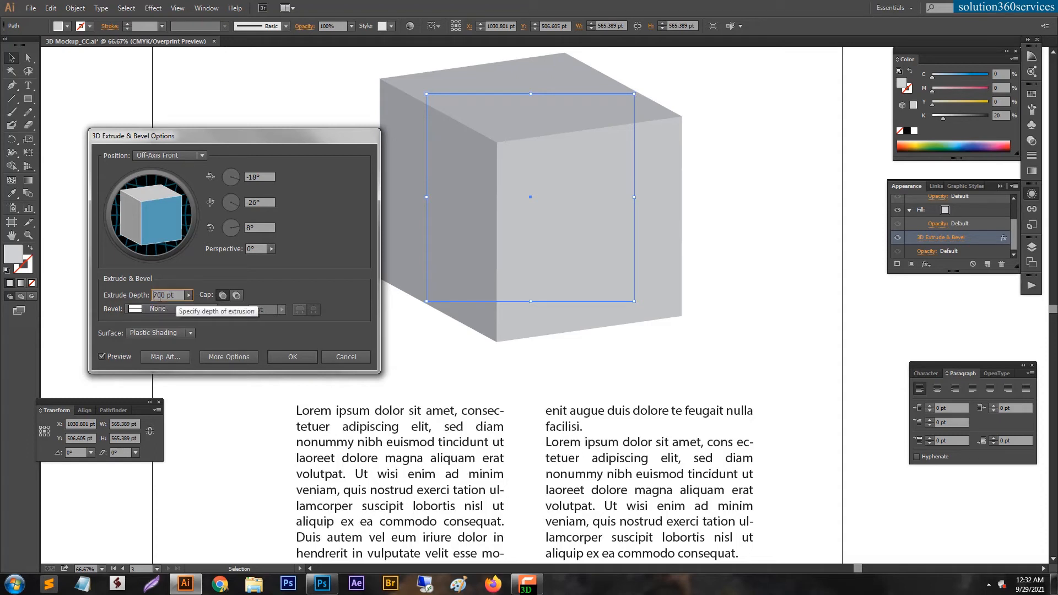
drag(158, 296, 147, 301)
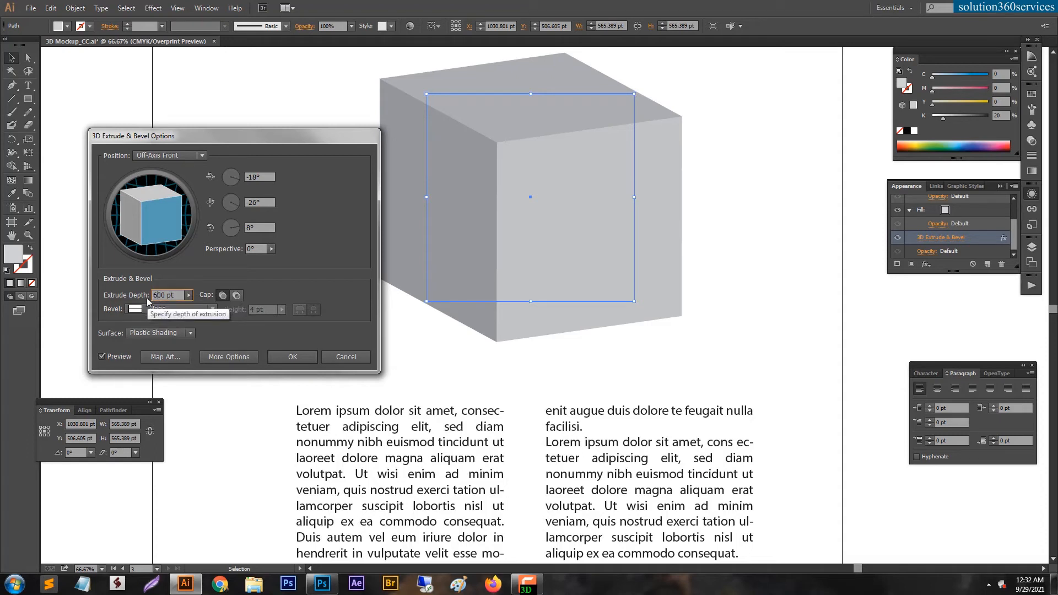
key(Tab)
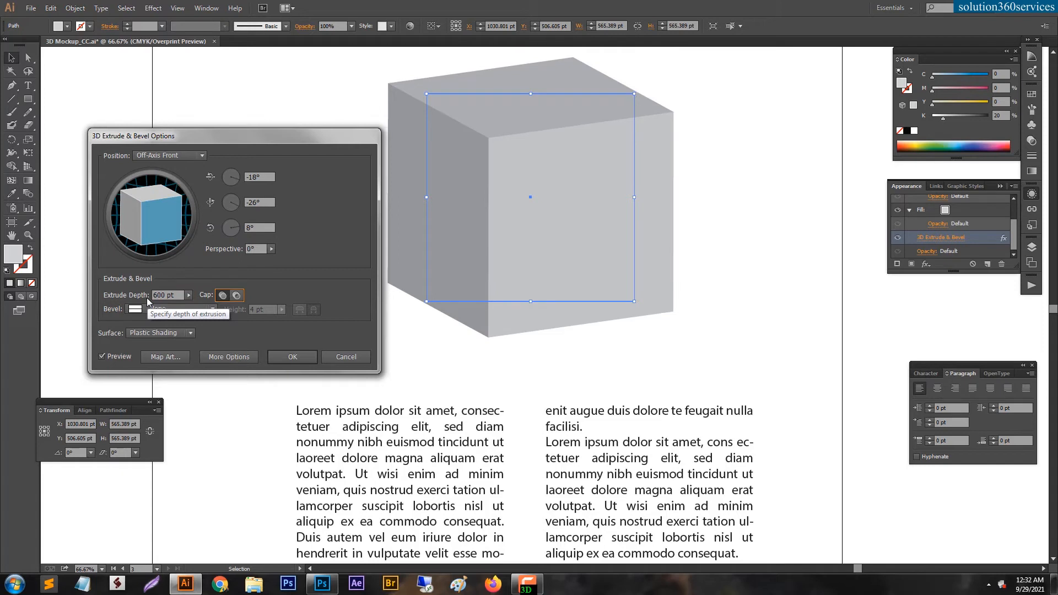
- Rotate the cube to a custom rotation of 38°, -39° and -10° and apply the 3D effect
drag(158, 230, 164, 202)
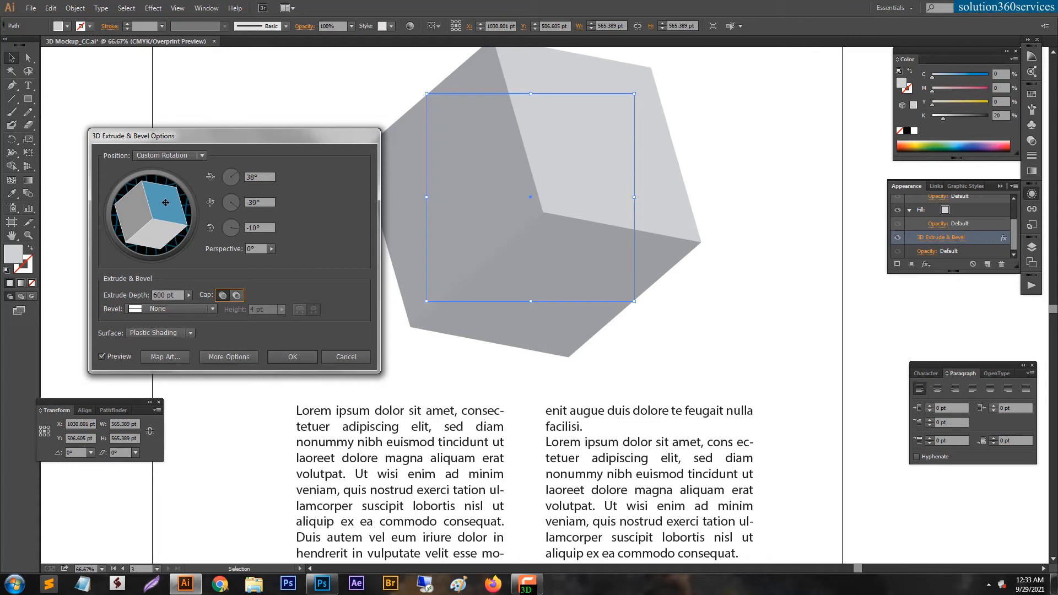
click(271, 357)
click(762, 290)
- Expand the appearance of the rotated grey cube into ordinary shapes
key(a)
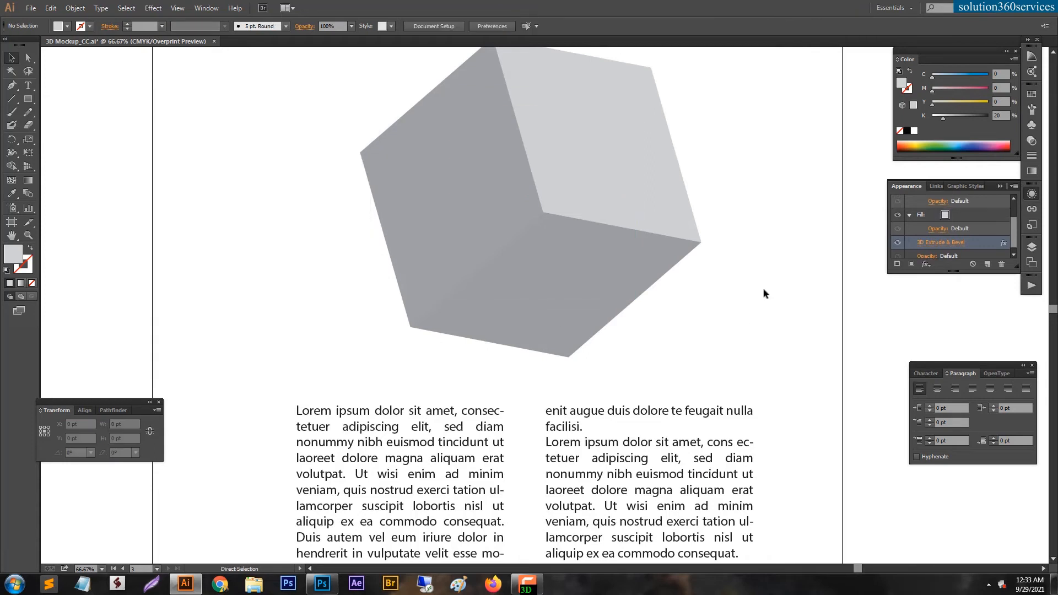
key(ctrl+minus)
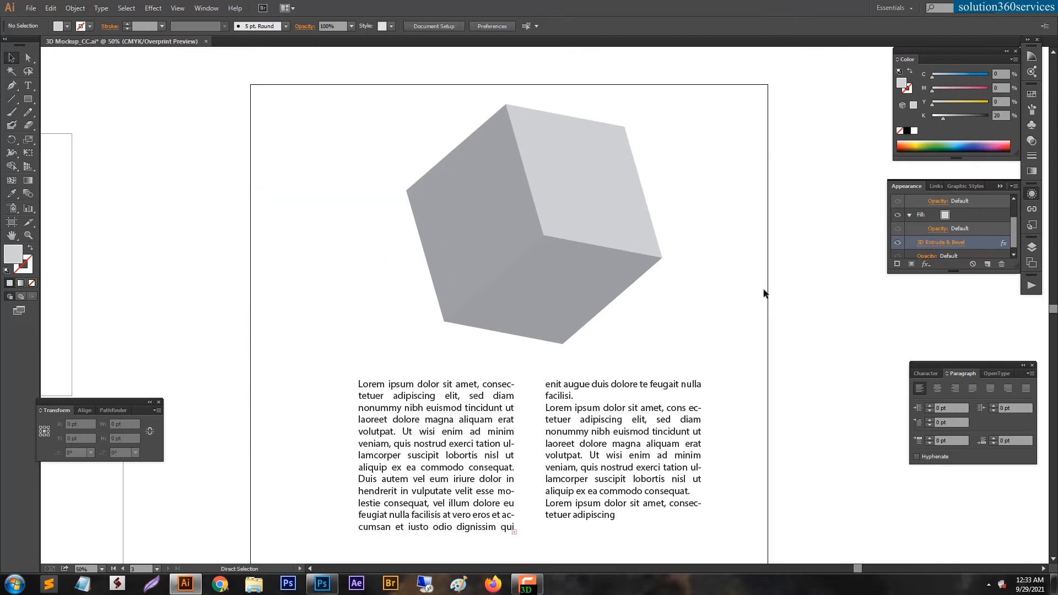
key(ctrl+minus)
click(490, 198)
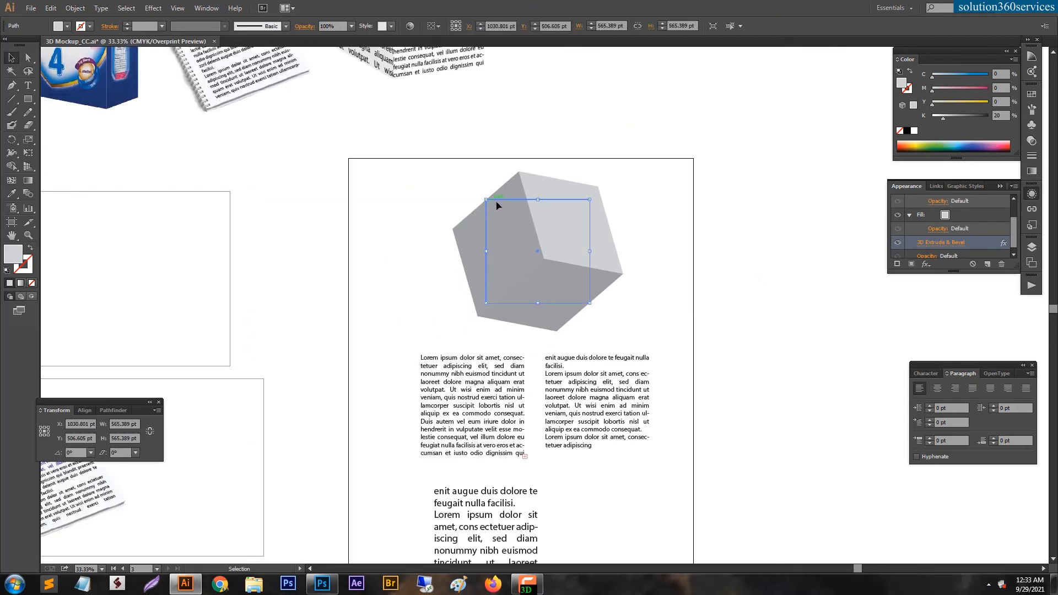
click(71, 9)
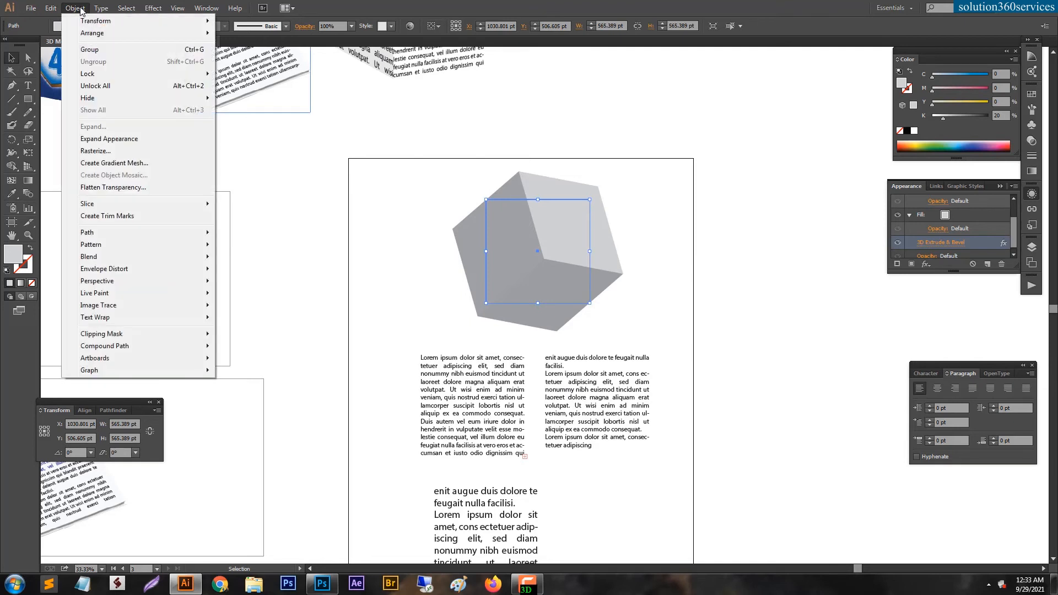
click(108, 142)
- Directly select the expanded cube's faces one after another to check that they are separate shapes
key(a)
click(503, 228)
click(575, 209)
click(693, 296)
click(563, 268)
click(490, 228)
click(765, 232)
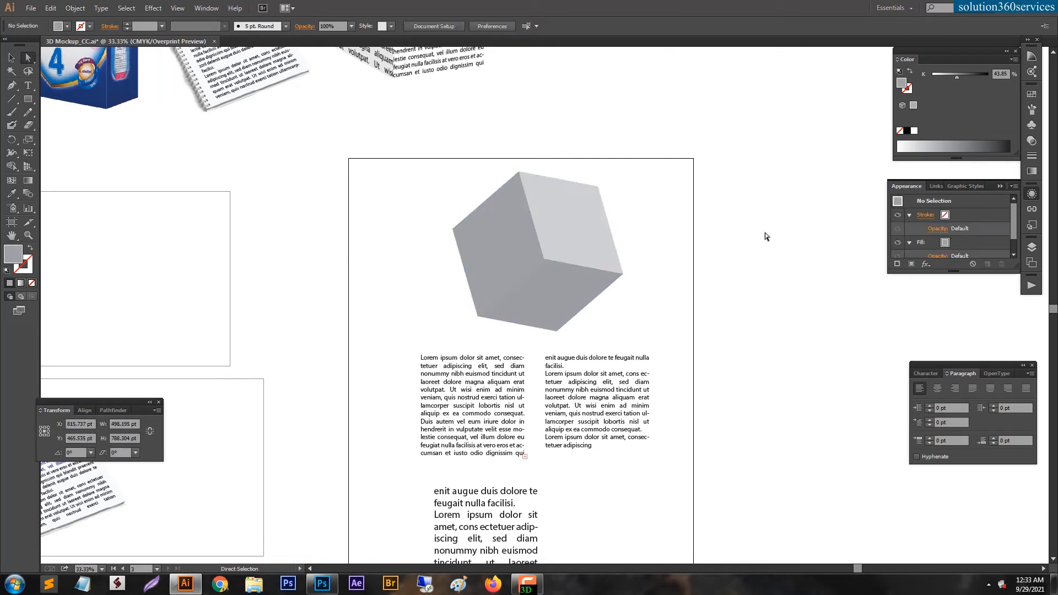
- Fit the first Lorem ipsum column onto the cube's left face with an envelope distort using that face as top object
click(503, 237)
key(v)
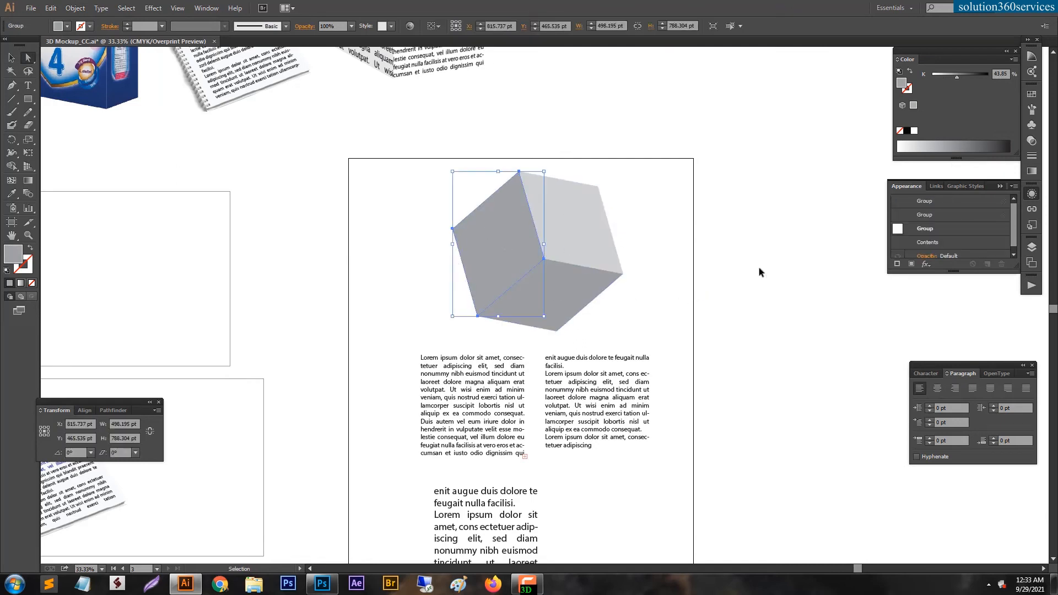
click(758, 267)
key(ctrl+z)
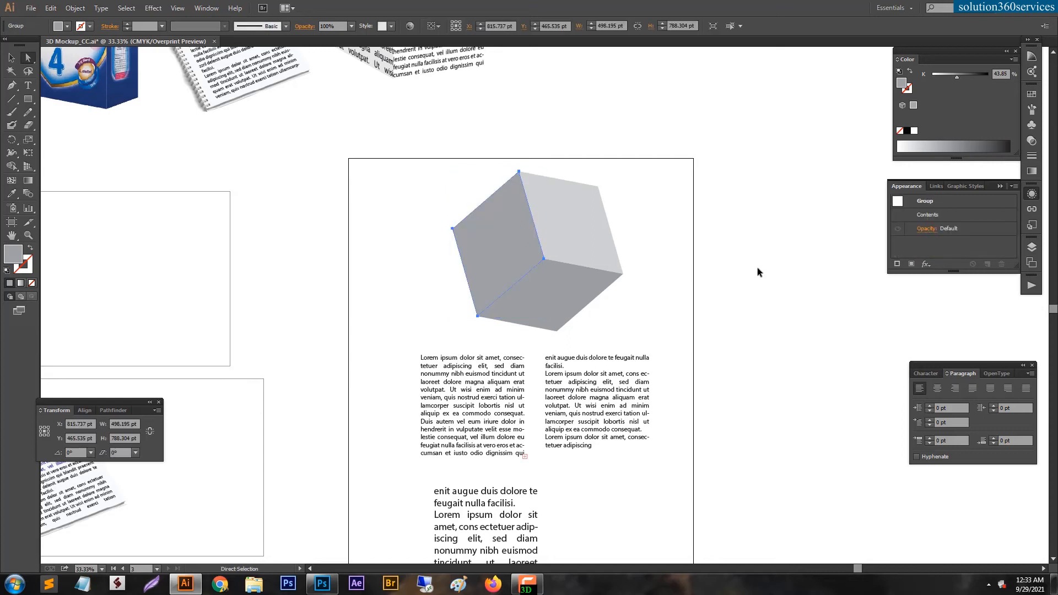
shift+click(439, 393)
click(75, 8)
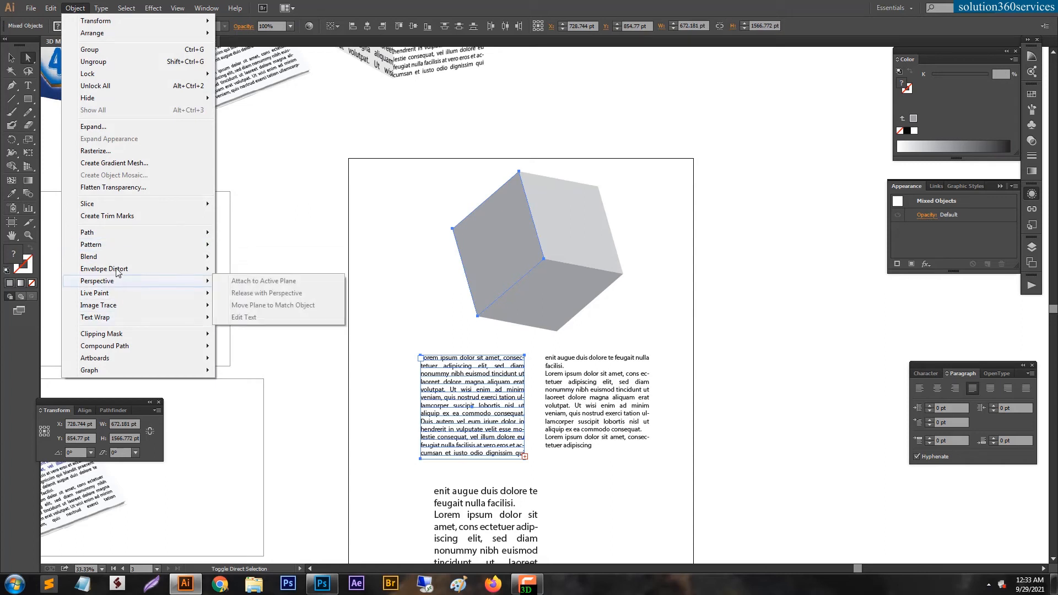
click(270, 298)
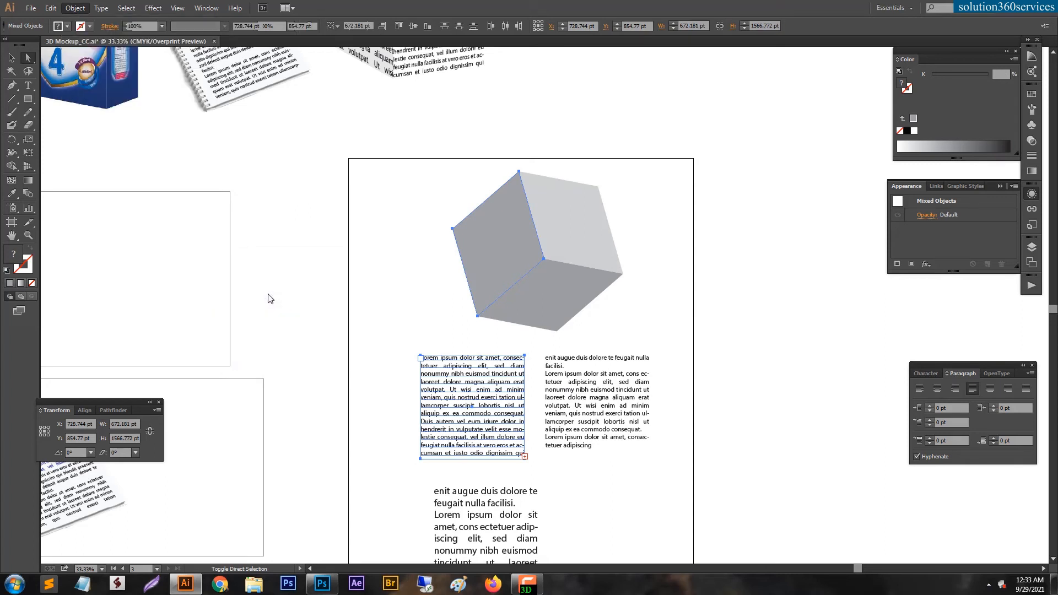
click(633, 294)
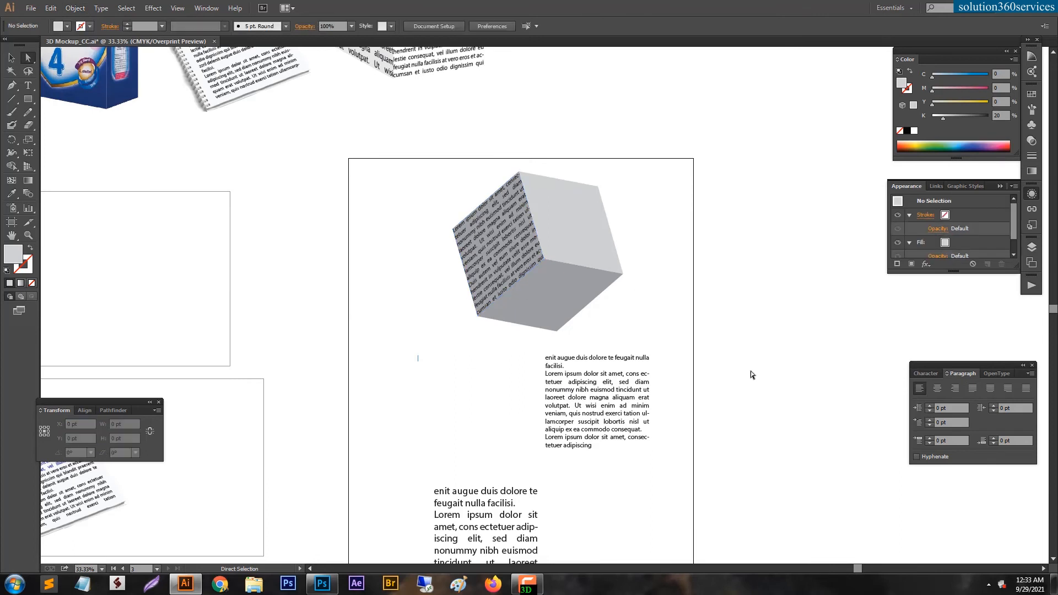
- Fit the larger text block below the columns onto the cube's light right face with an envelope distort made with top object
click(586, 237)
key(a)
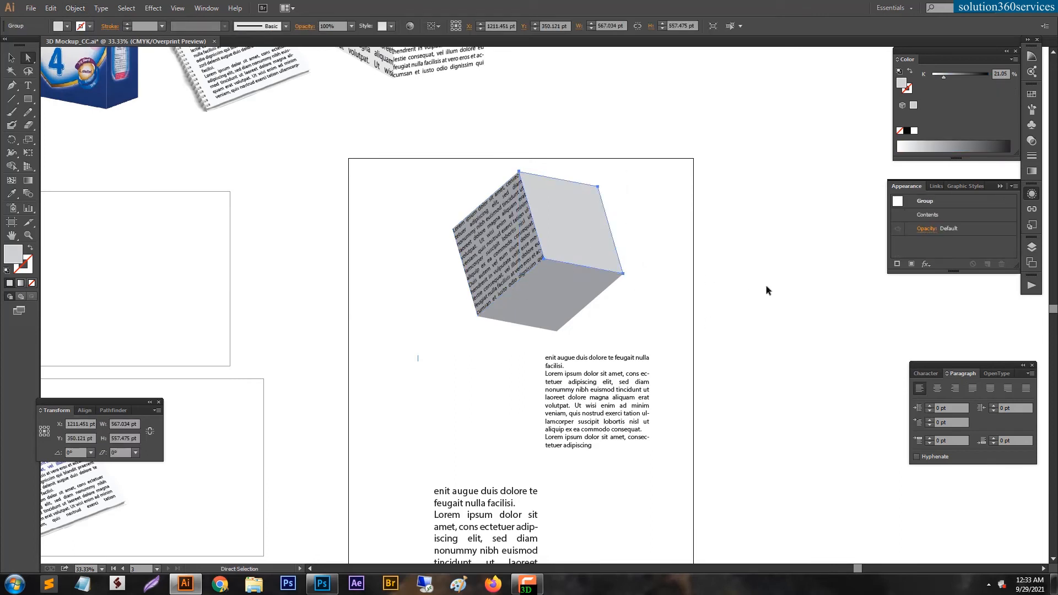
shift+click(622, 392)
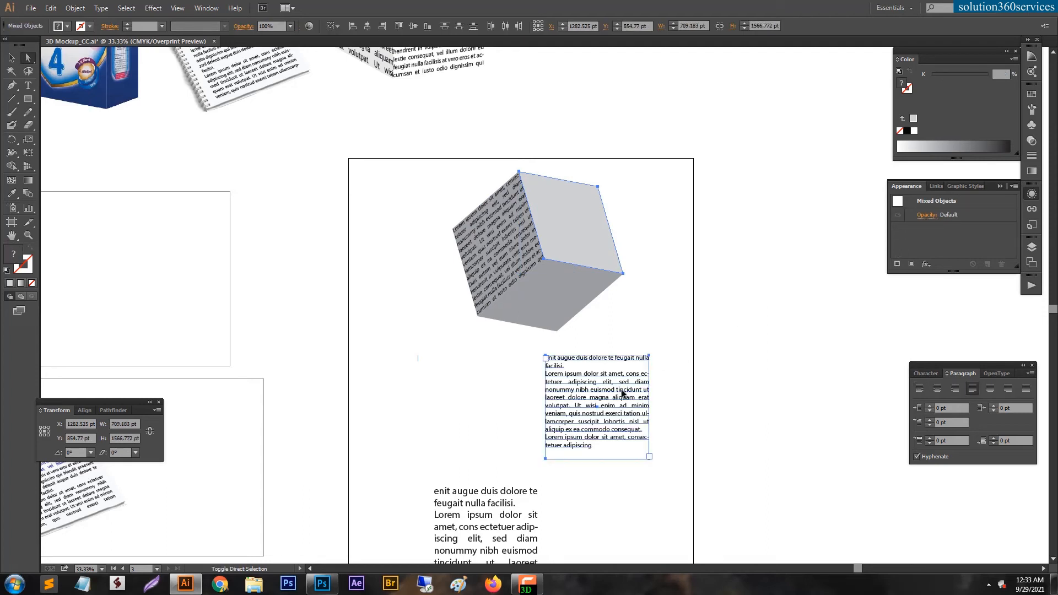
shift+click(486, 518)
shift+click(578, 411)
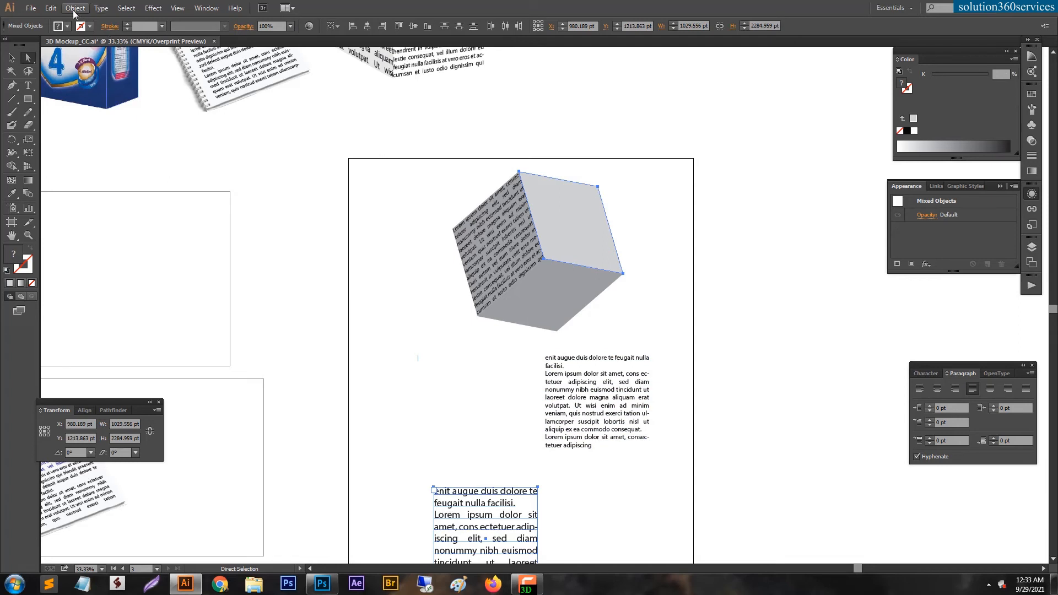
click(74, 8)
mouse_move(122, 268)
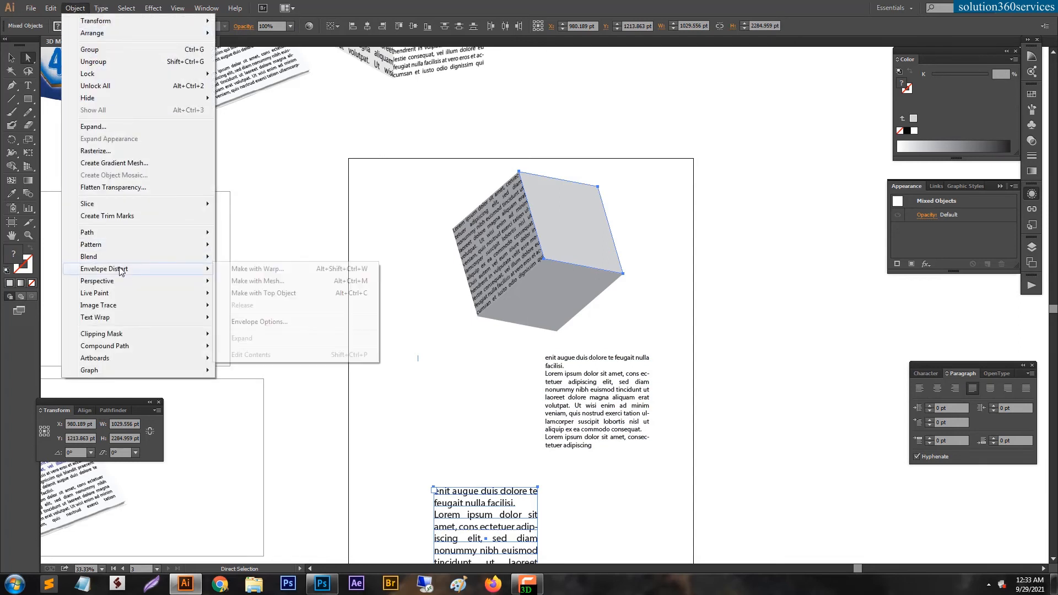
click(281, 293)
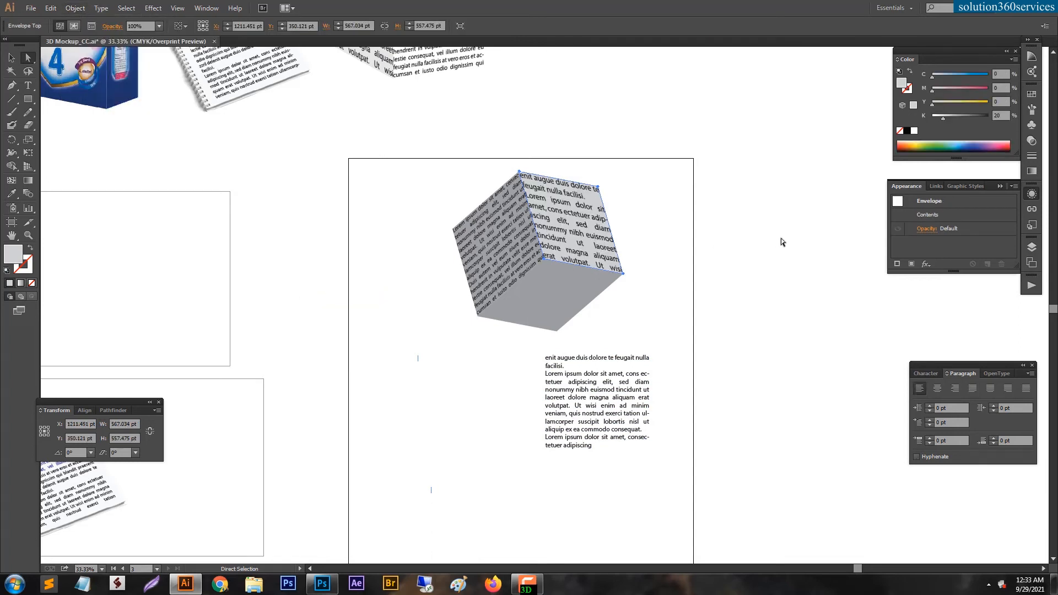
click(700, 278)
- Fit the remaining text column onto the cube's bottom face with an envelope distort using that face as top object
click(541, 287)
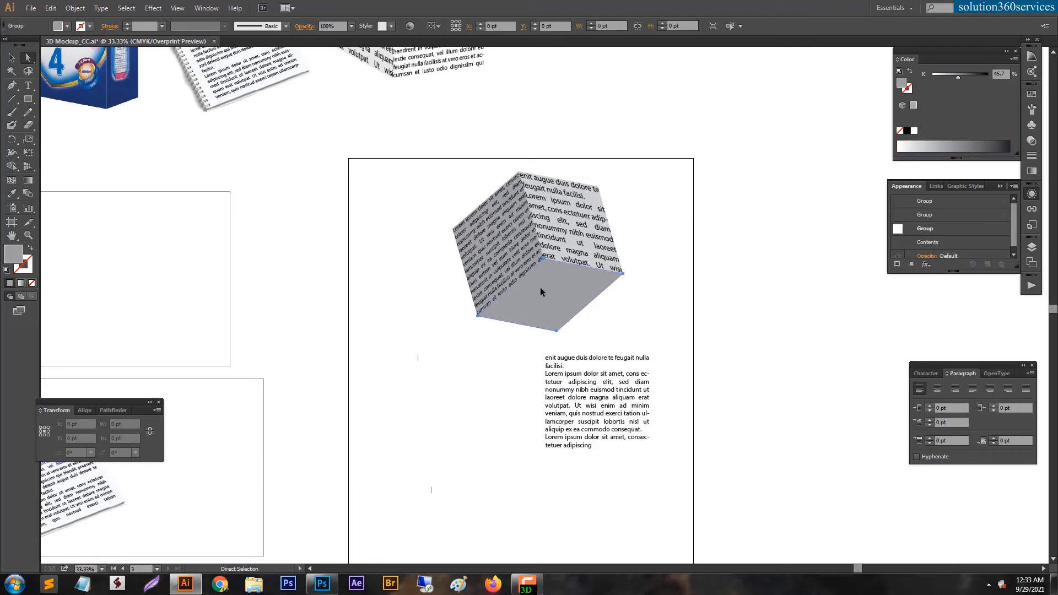
key(v)
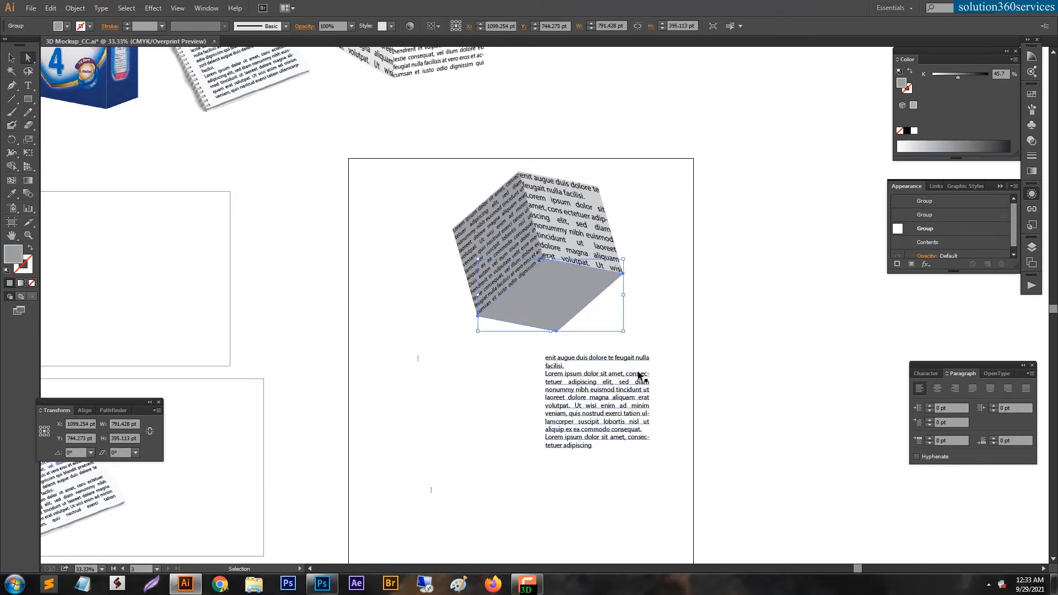
click(728, 333)
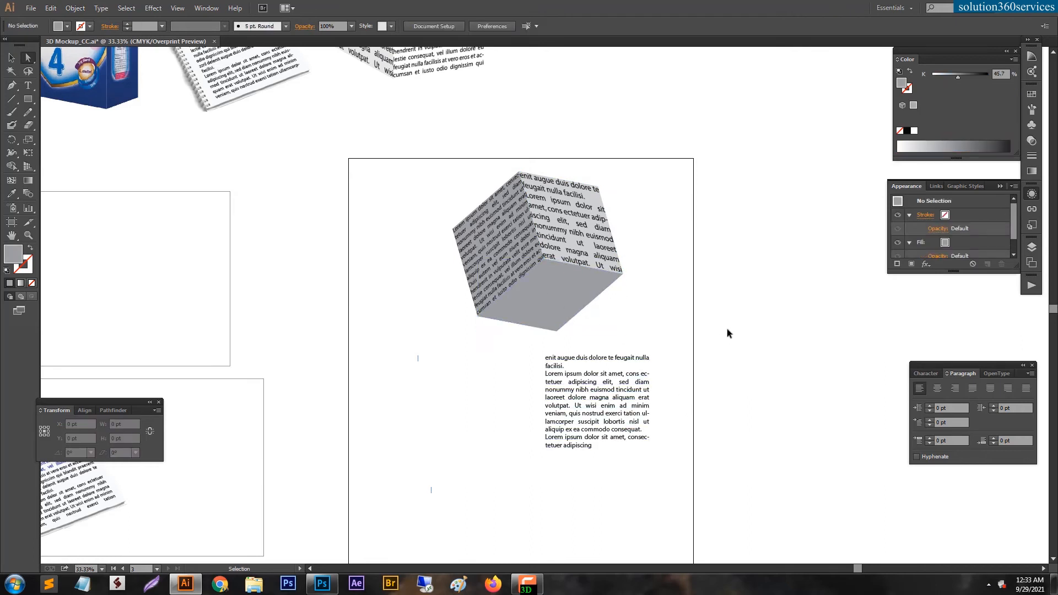
key(ctrl+z)
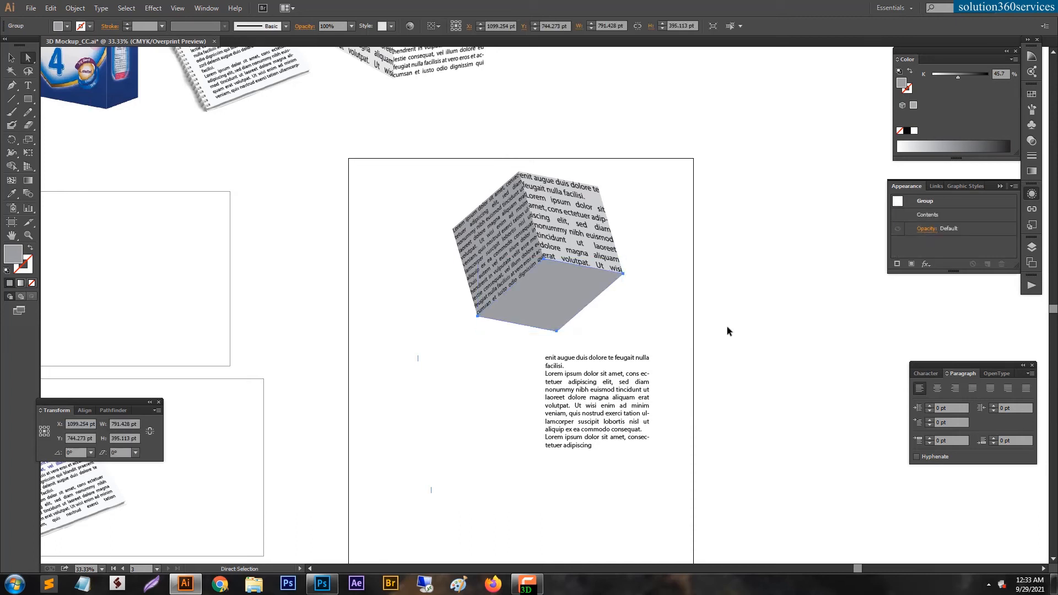
shift+click(601, 389)
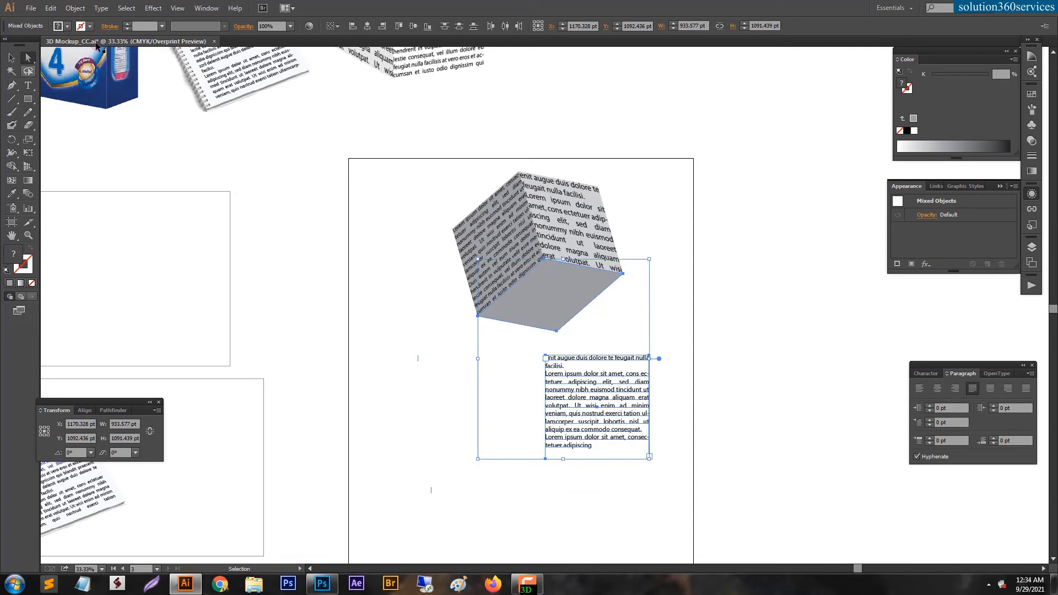
click(75, 8)
mouse_move(126, 270)
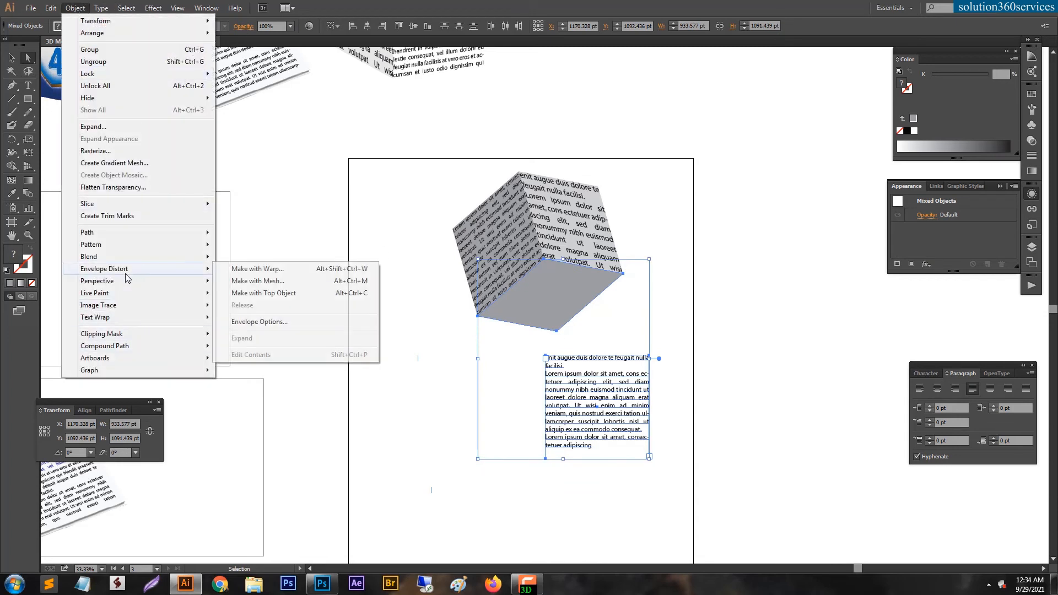
click(284, 293)
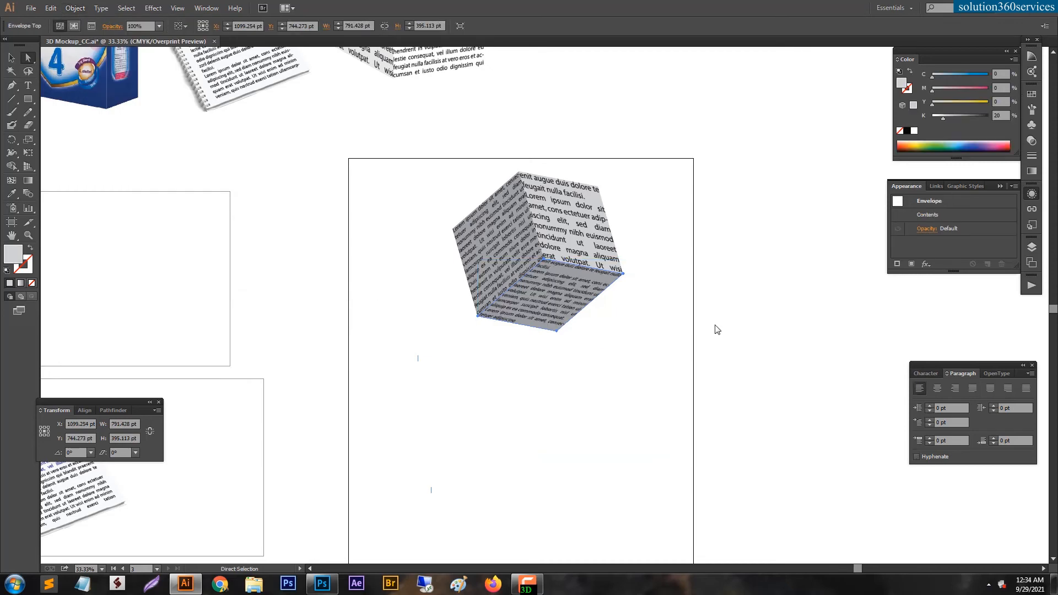
click(714, 324)
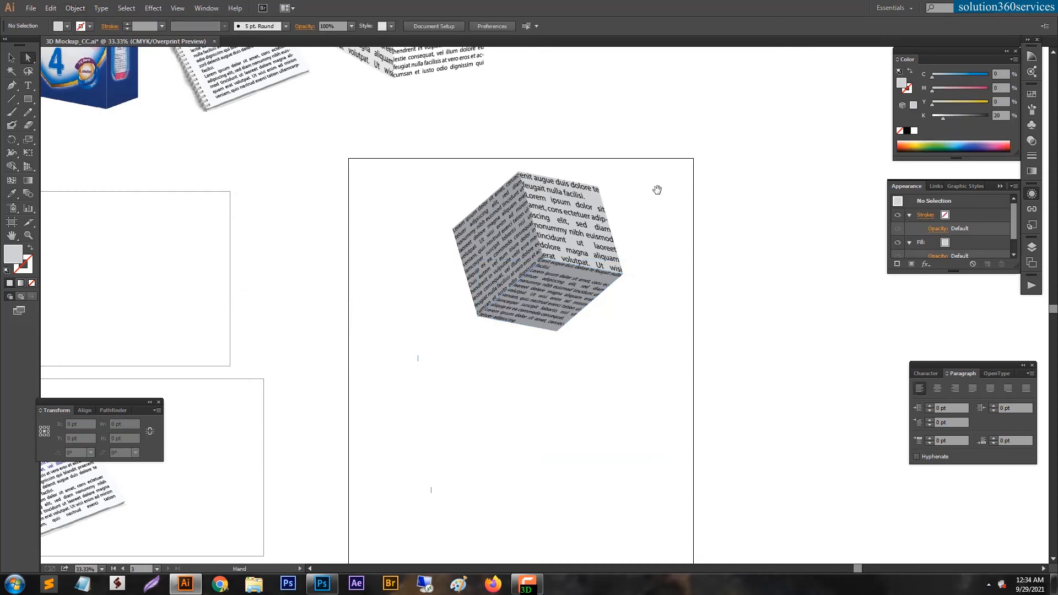
drag(683, 313, 709, 435)
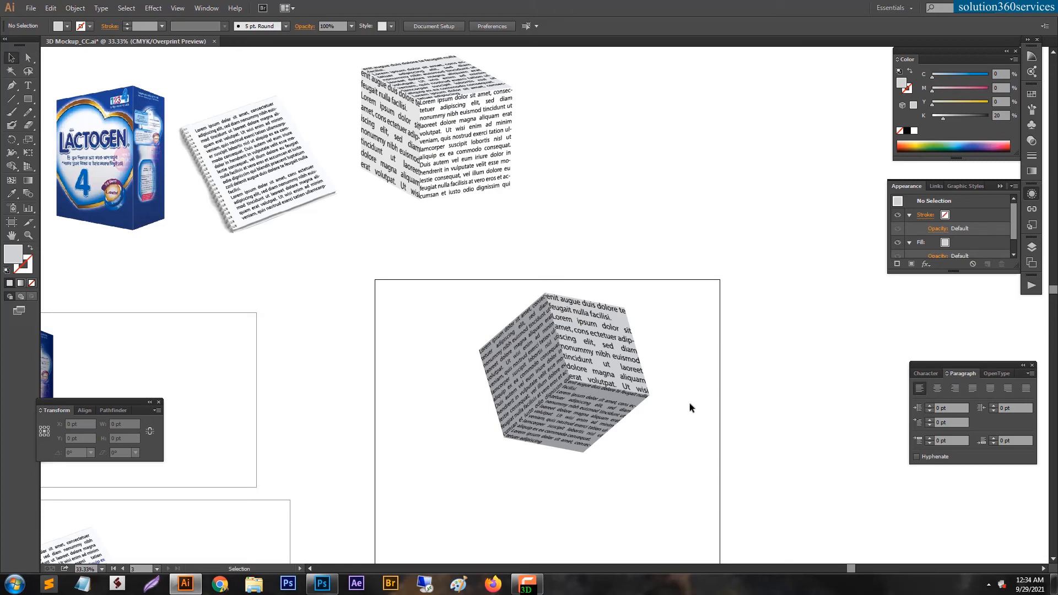
key(space)
drag(393, 358, 597, 365)
drag(401, 390, 427, 296)
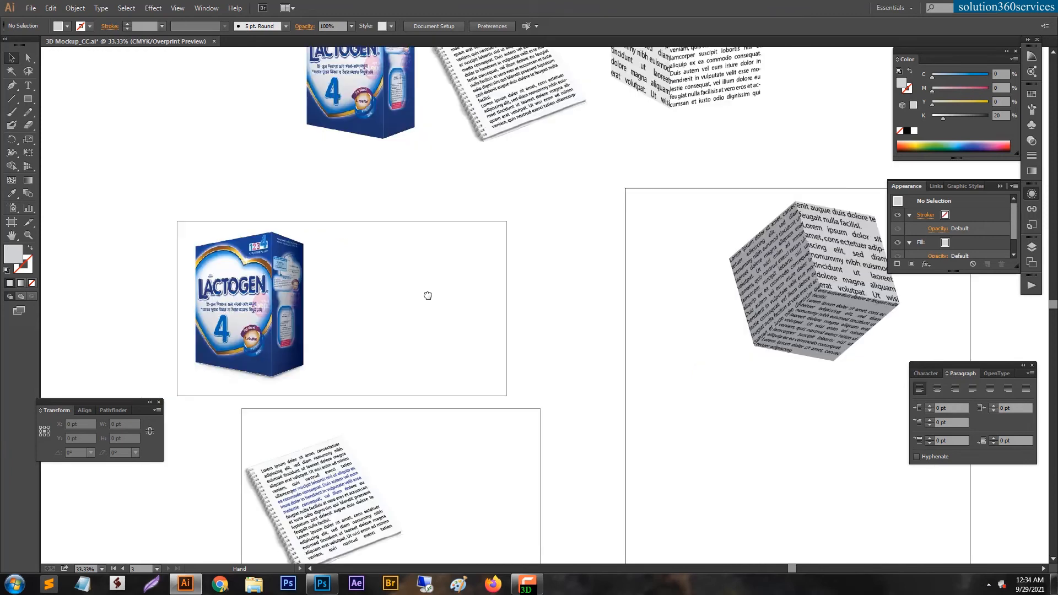
drag(762, 362, 568, 403)
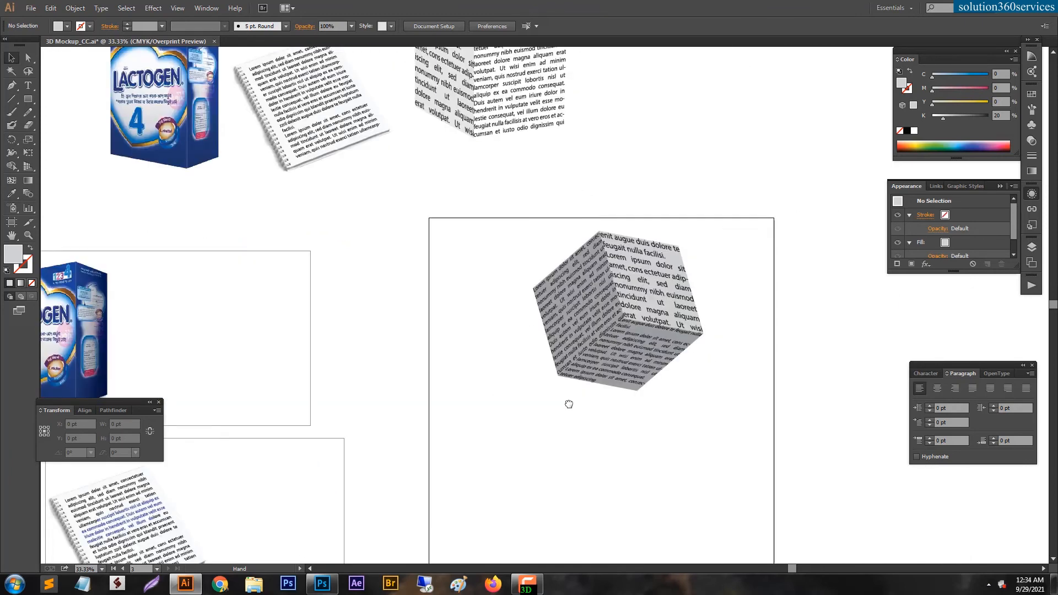
- Release the envelope on the box's front face and move the flat front artwork to the right of the box
drag(477, 245, 601, 343)
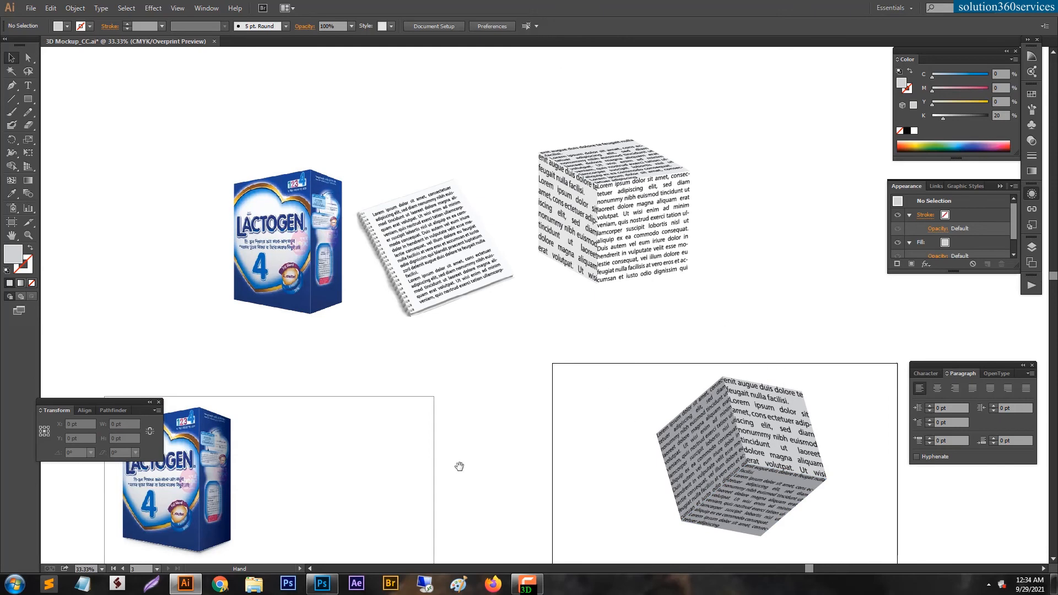
scroll(459, 313, down, 3)
click(171, 282)
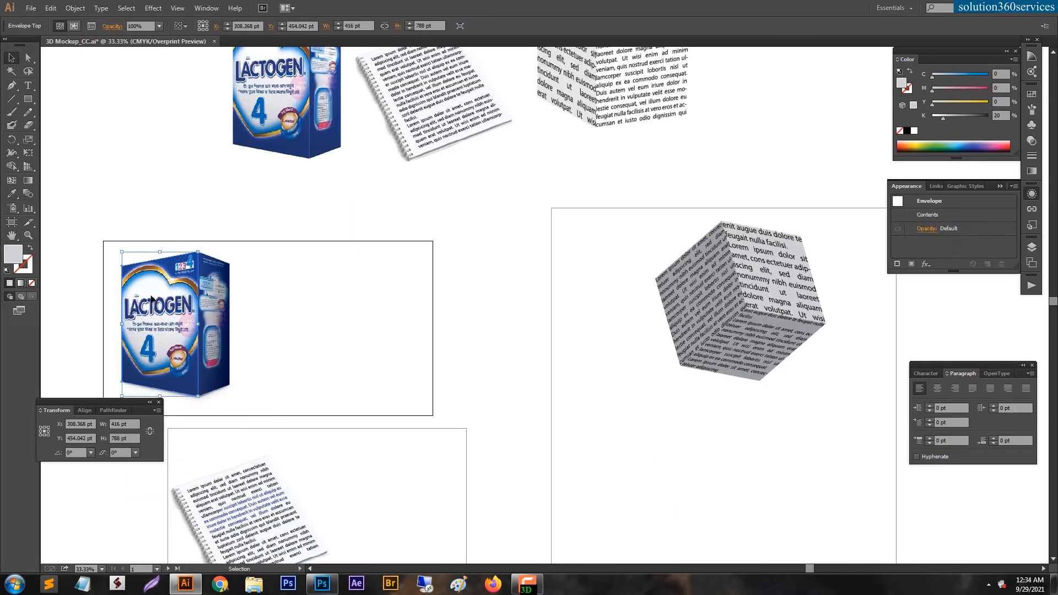
click(75, 7)
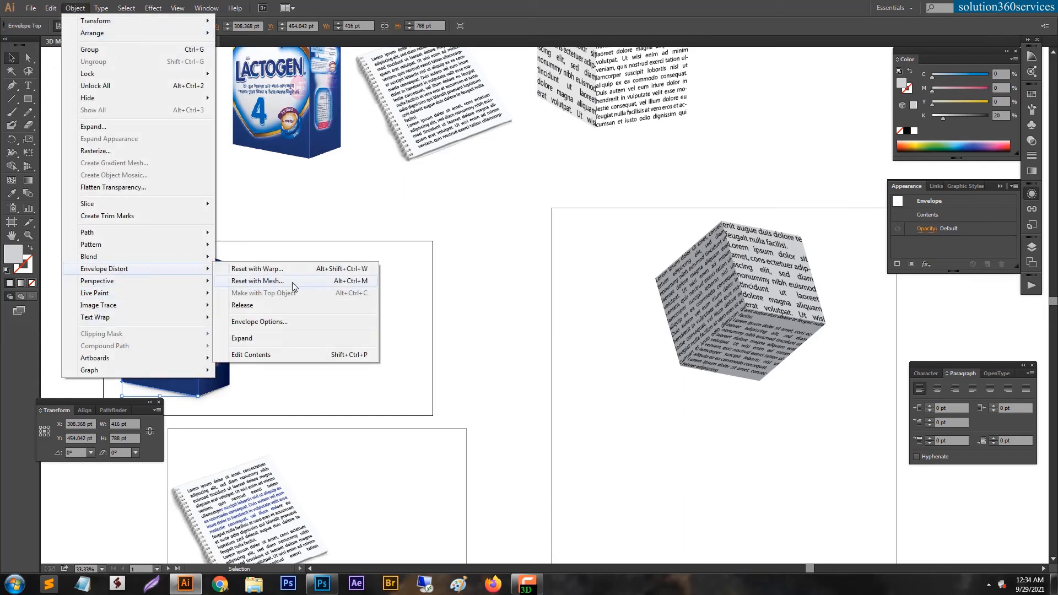
click(251, 305)
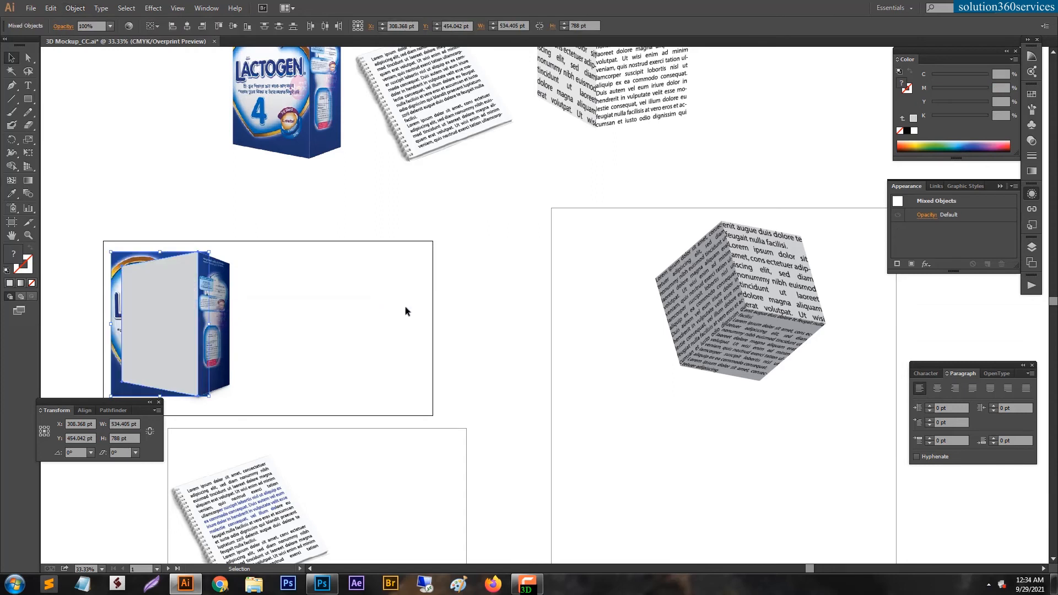
click(405, 311)
drag(118, 265, 348, 277)
click(267, 273)
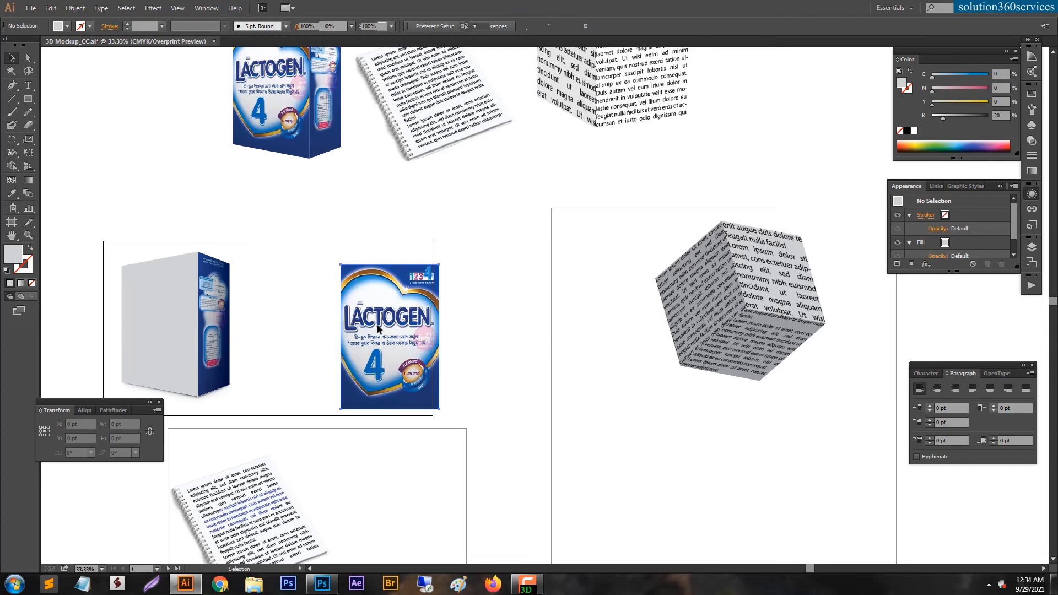
- Fit the flat front artwork onto the box's grey front face with an envelope distort using that face as top object
click(134, 300)
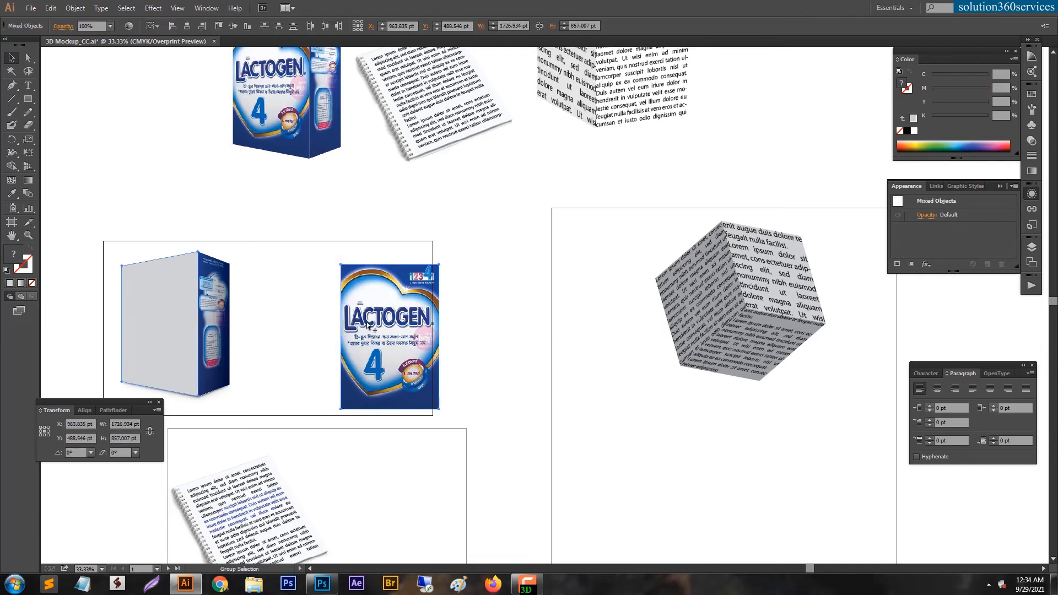
key(ctrl+alt+c)
click(395, 319)
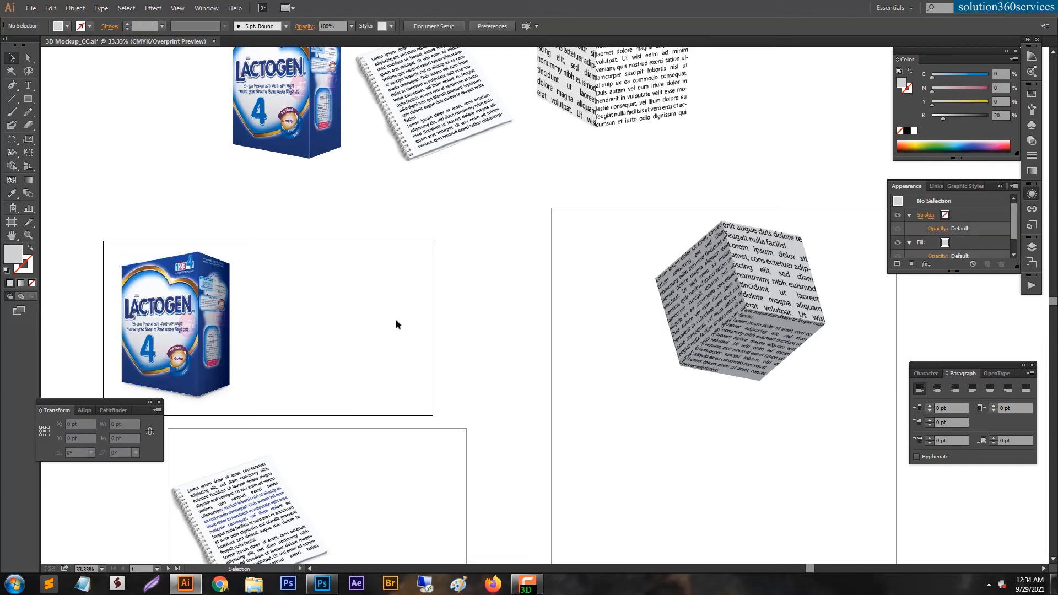
- Examine the text on the faces of the reference cube and the newly made cube
drag(332, 163, 364, 249)
drag(243, 254, 211, 218)
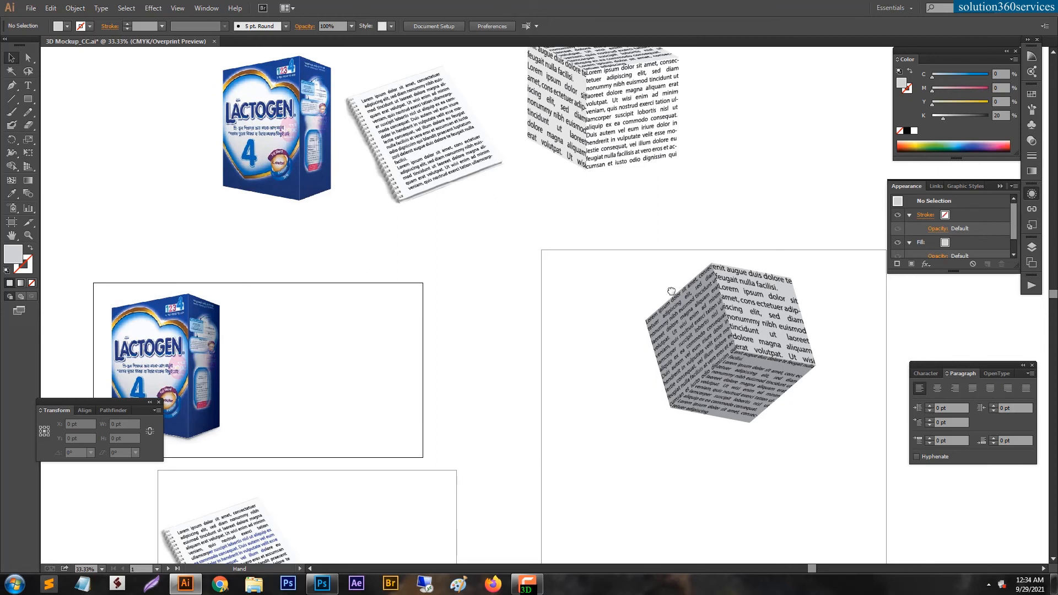
drag(670, 289, 673, 293)
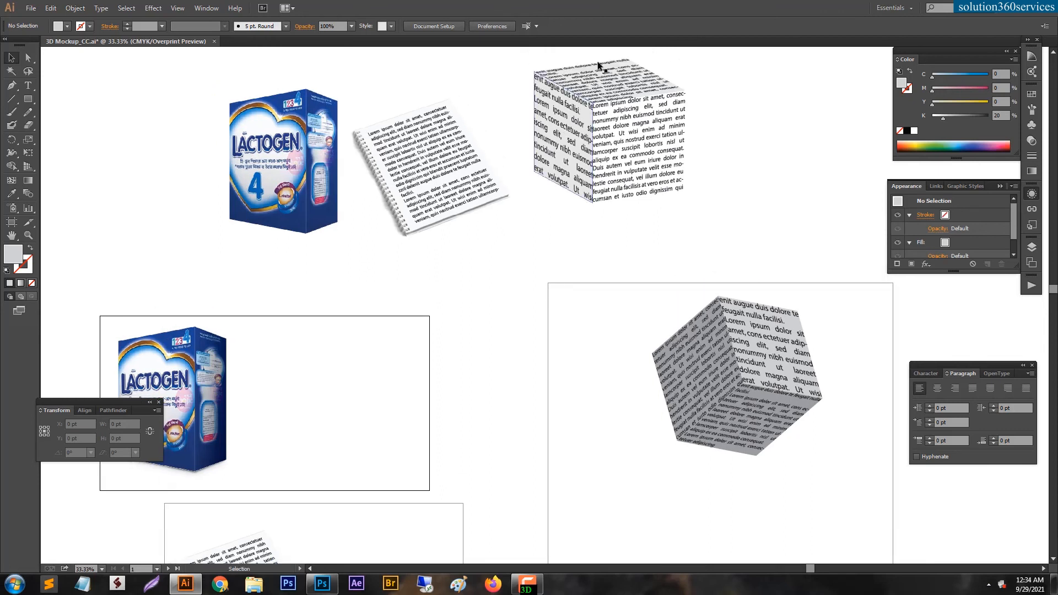
click(602, 79)
click(602, 80)
click(650, 161)
click(782, 362)
click(745, 436)
click(670, 380)
click(814, 265)
click(786, 357)
click(766, 264)
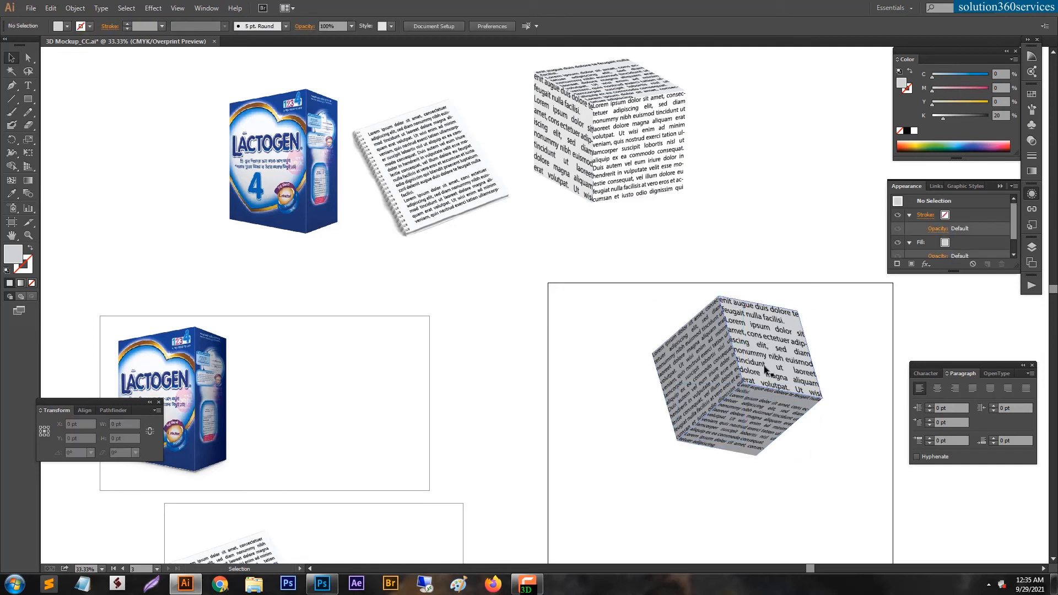
- Cut the three text envelopes from the cube, delete the grey cube group and paste the text back in front in place
click(702, 358)
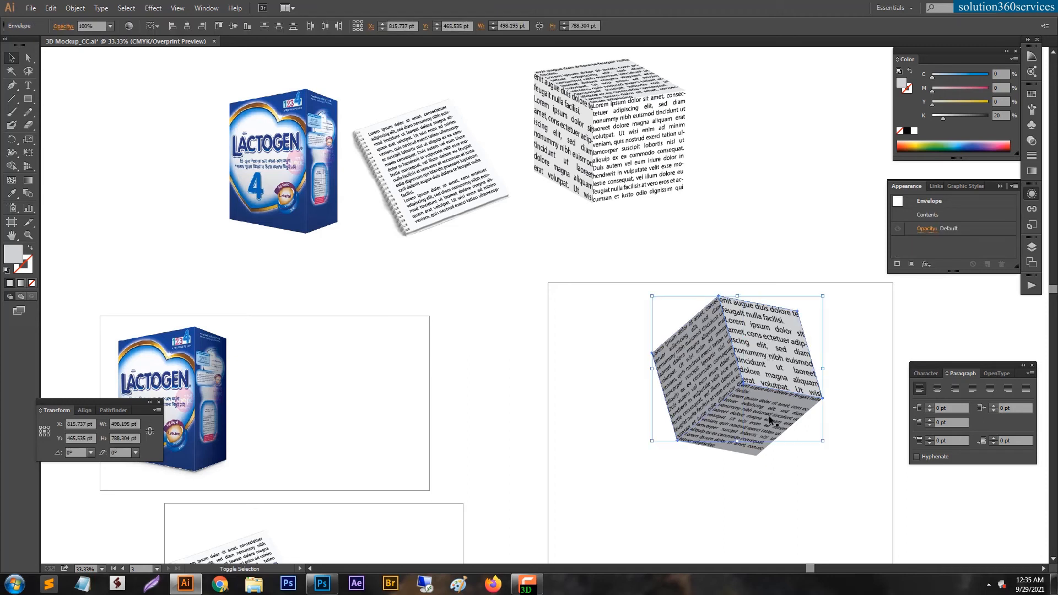
key(a)
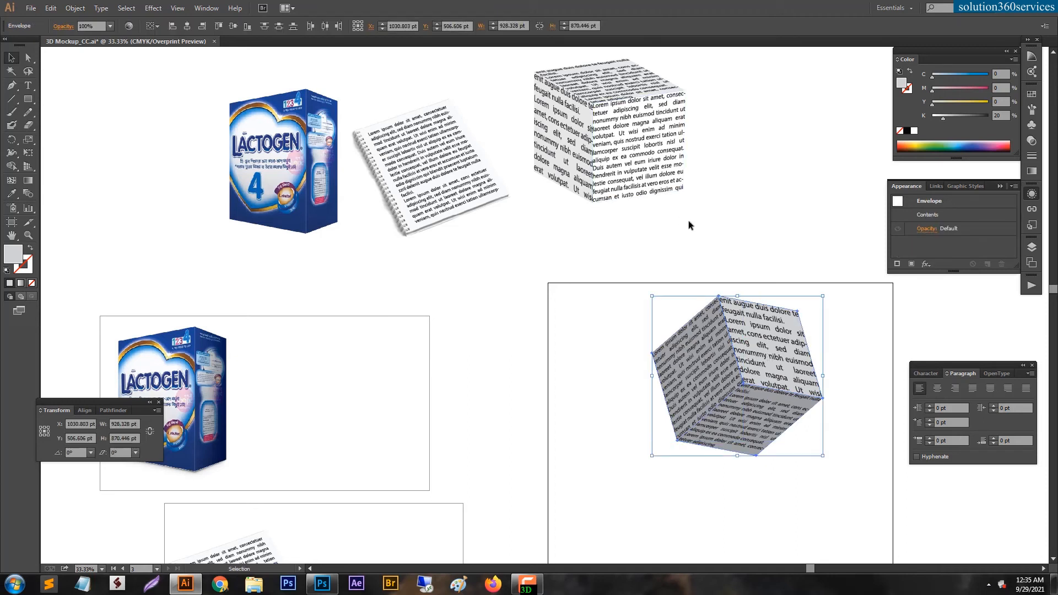
key(ctrl+x)
click(760, 379)
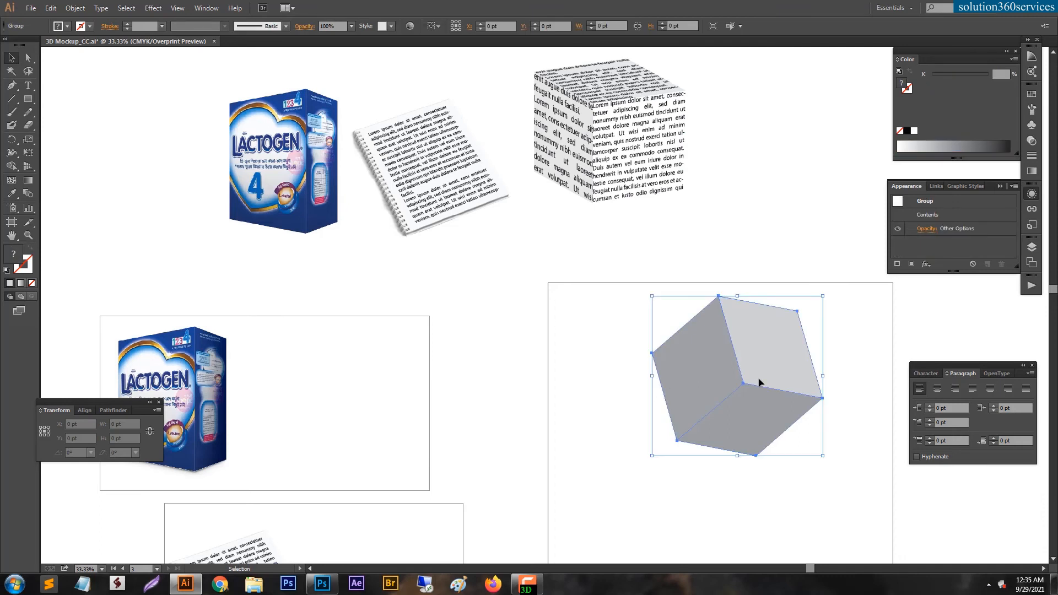
key(Delete)
key(ctrl+f)
click(789, 195)
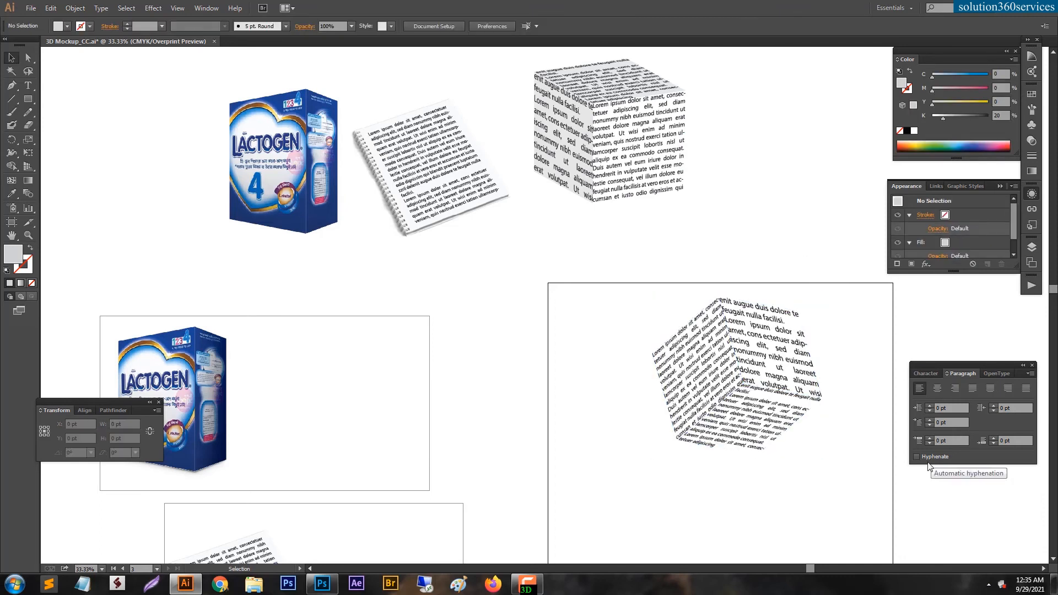
key(space)
drag(807, 388, 772, 310)
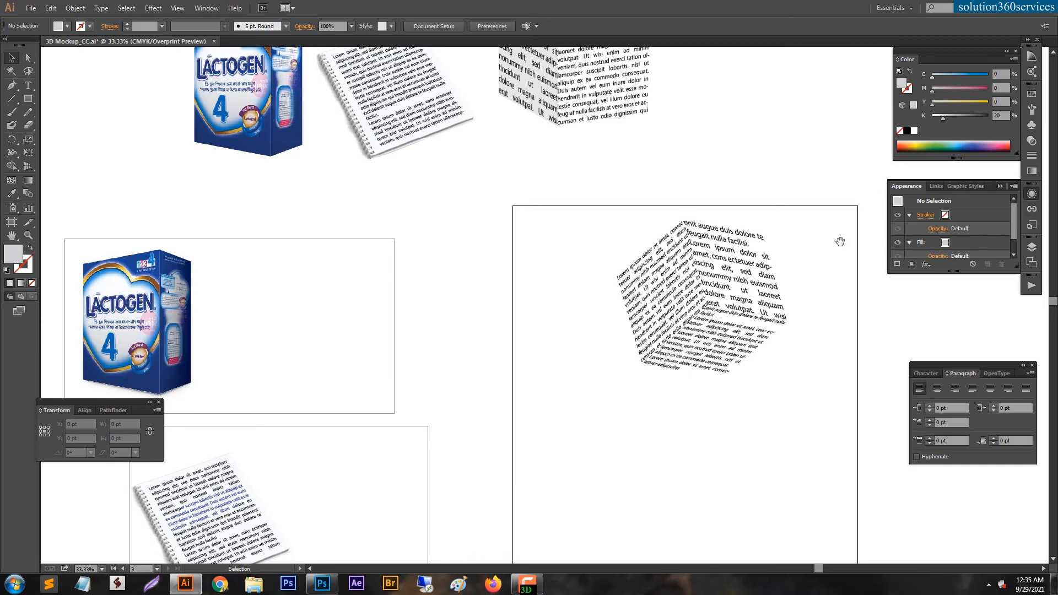
drag(434, 225, 478, 195)
drag(555, 300, 520, 286)
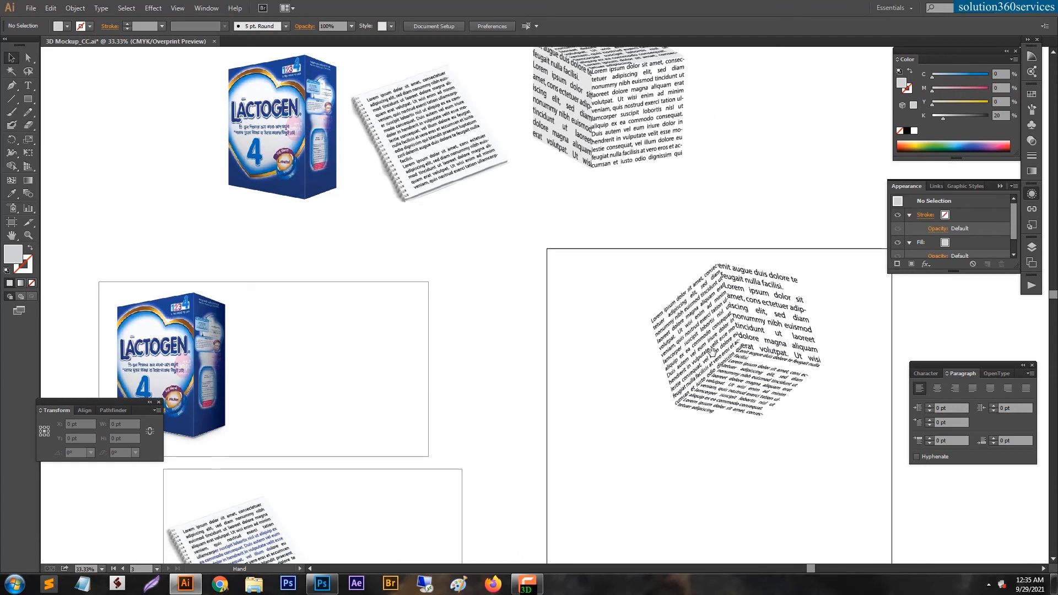
drag(404, 336, 442, 430)
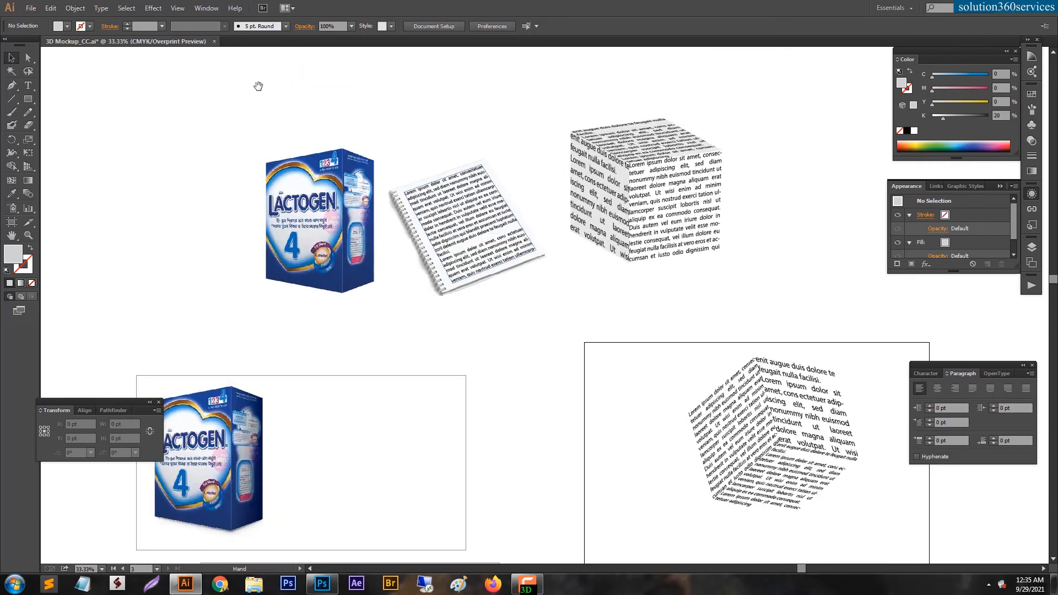
click(84, 9)
click(504, 306)
drag(588, 405, 557, 288)
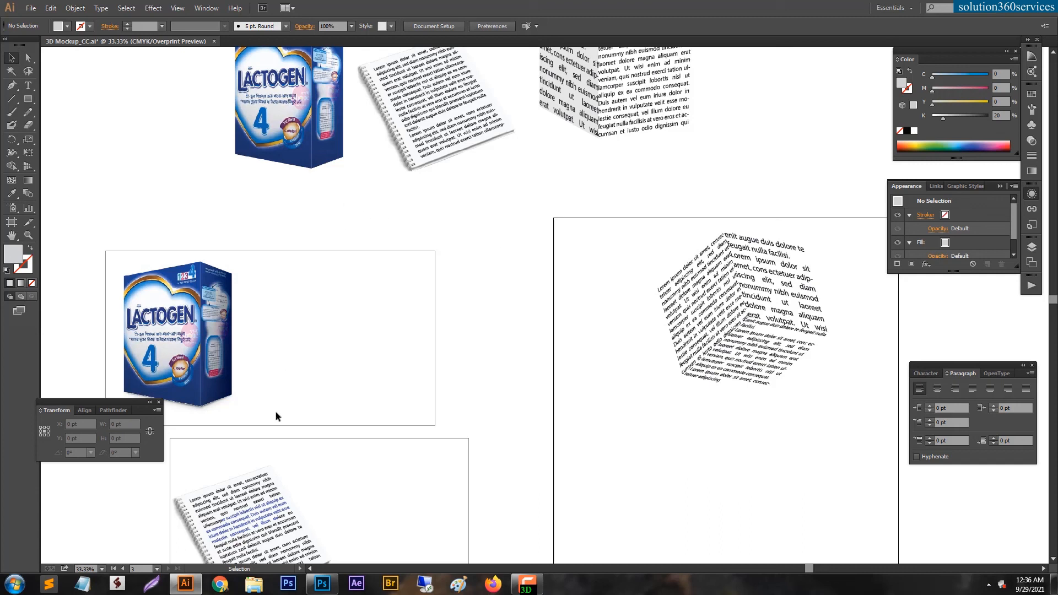
- Move the box's front artwork and side gradient shading off the box, to its right
click(170, 319)
drag(171, 318, 313, 325)
- Select the shadow shape beneath the box and examine its transparency and its effects in the appearance settings
click(191, 409)
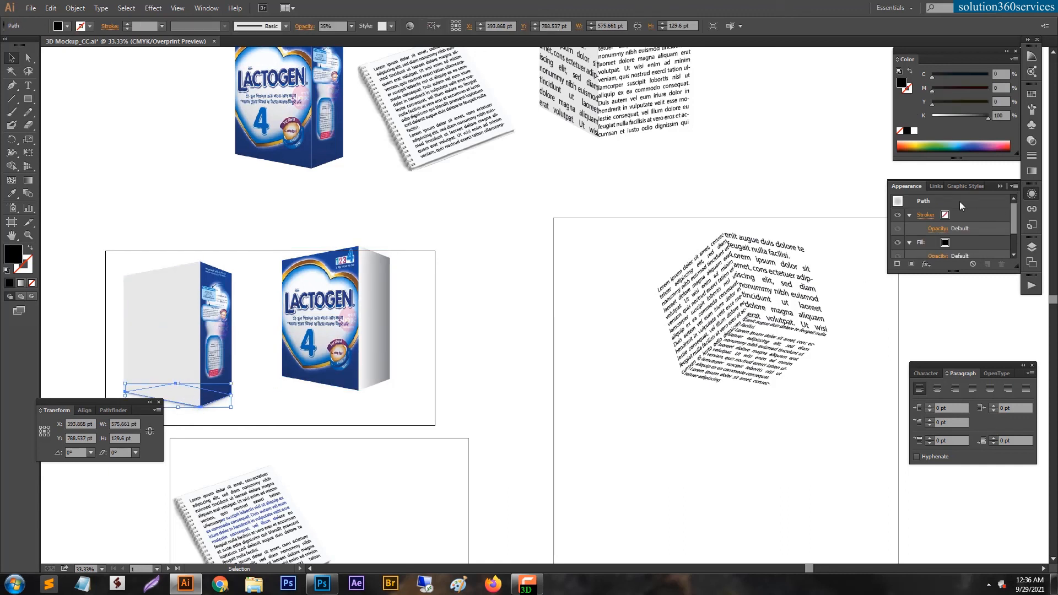
click(1033, 195)
click(1032, 194)
click(1032, 195)
click(206, 9)
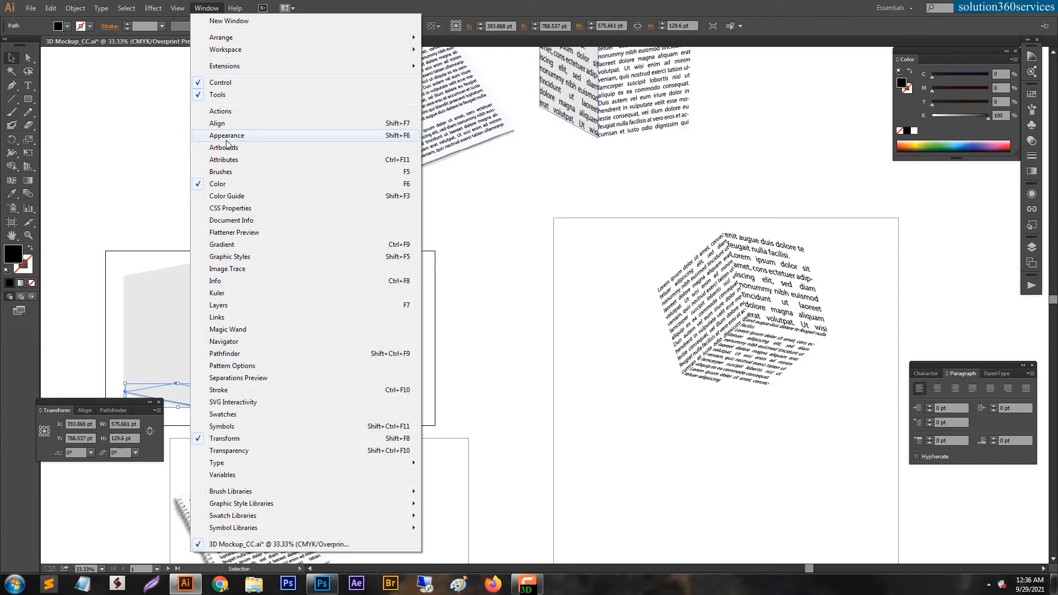
click(241, 450)
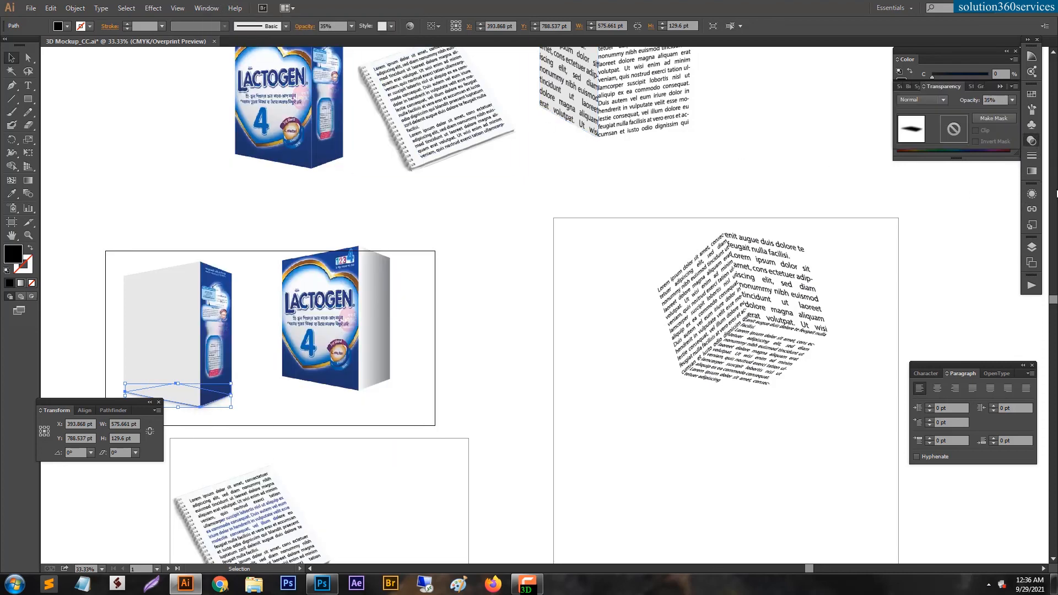
click(1032, 194)
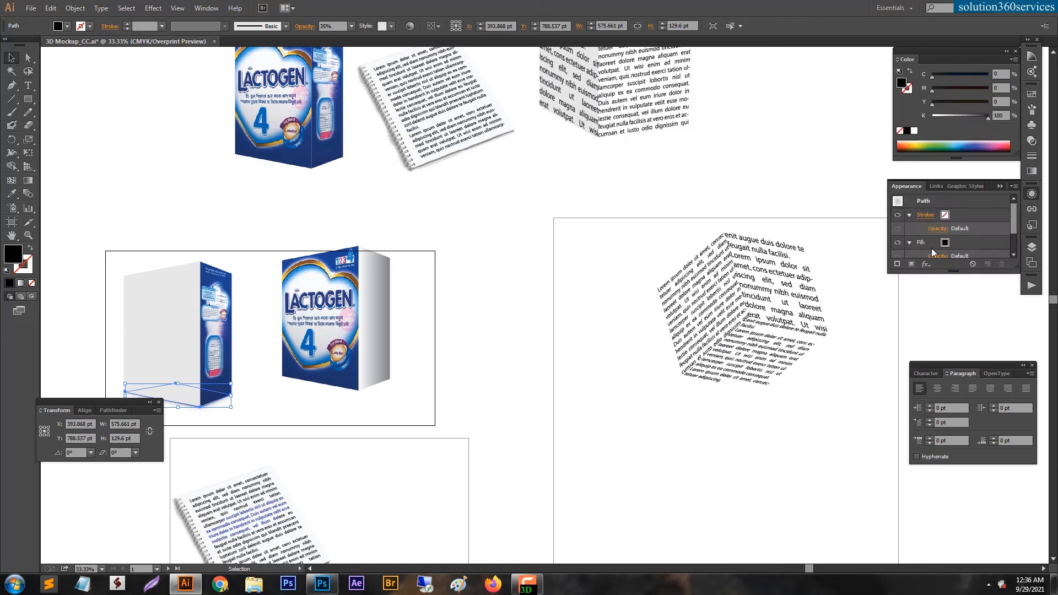
scroll(987, 228, down, 2)
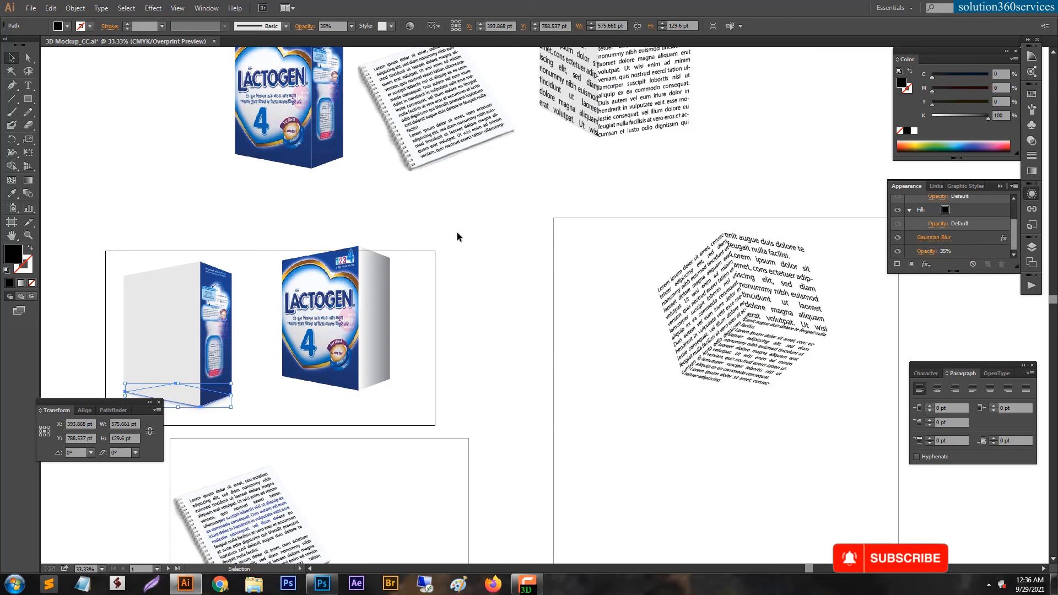
drag(449, 205, 515, 331)
drag(469, 400, 478, 309)
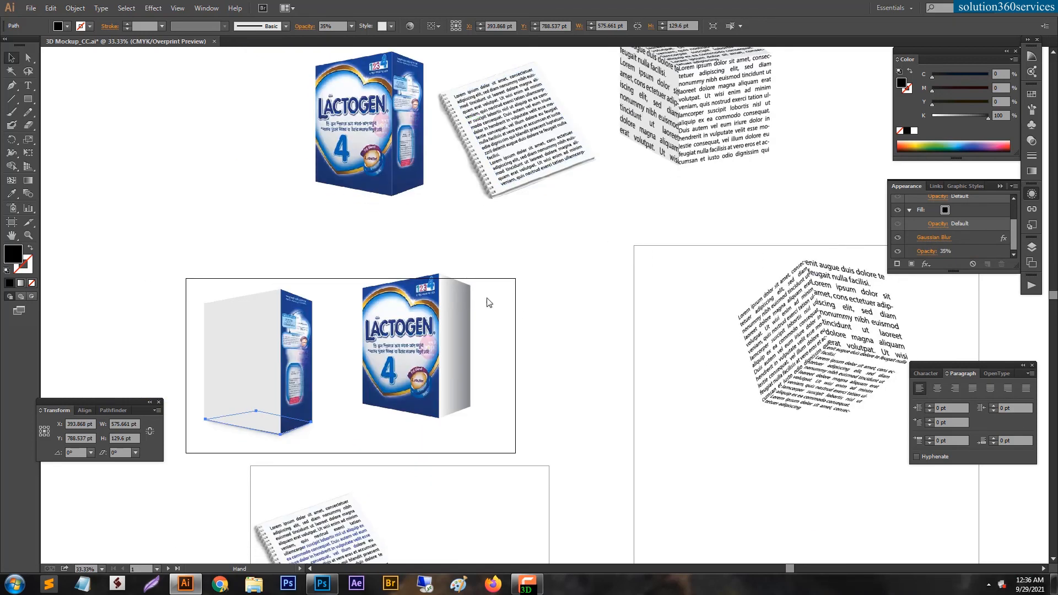
click(656, 178)
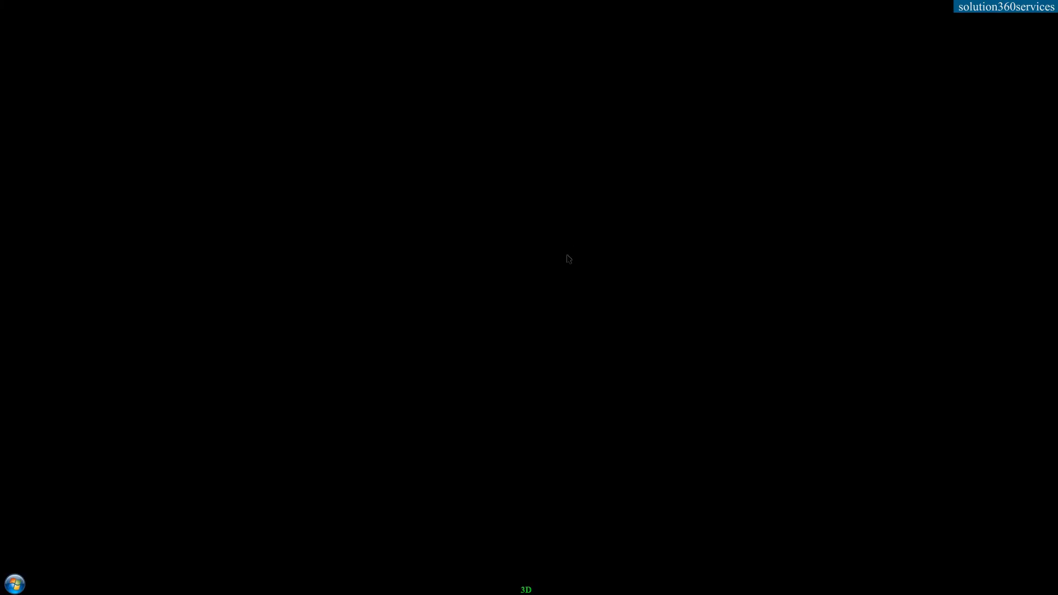